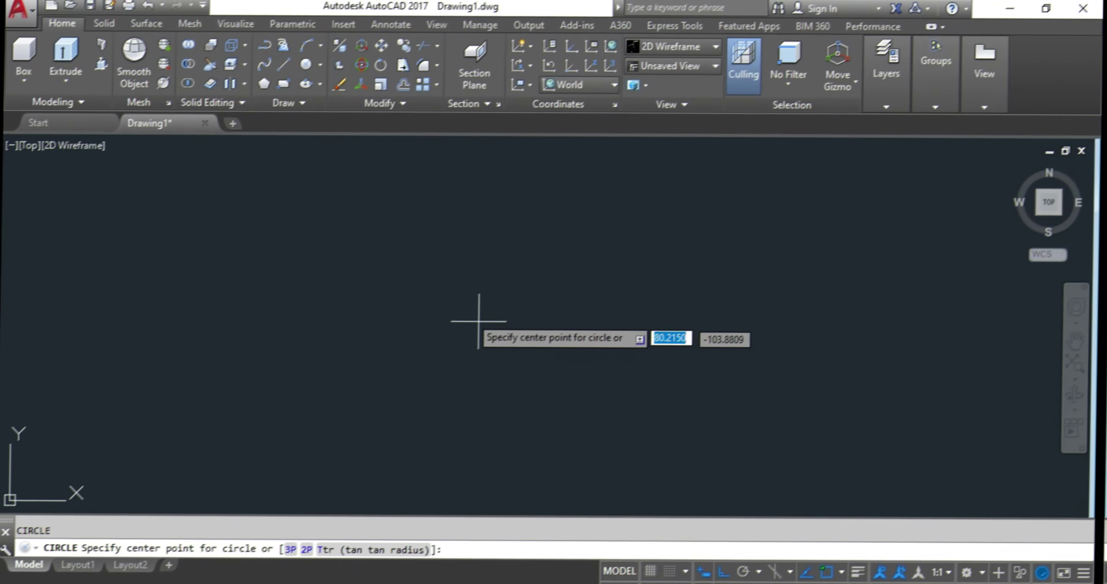
Draw a circle with a radius of 10
{"action": "left_click", "coordinate": [467, 315]}
{"action": "type", "text": "10"}
{"action": "key", "text": "Return"}
{"action": "scroll", "coordinate": [436, 284], "scroll_direction": "up", "scroll_amount": 2}
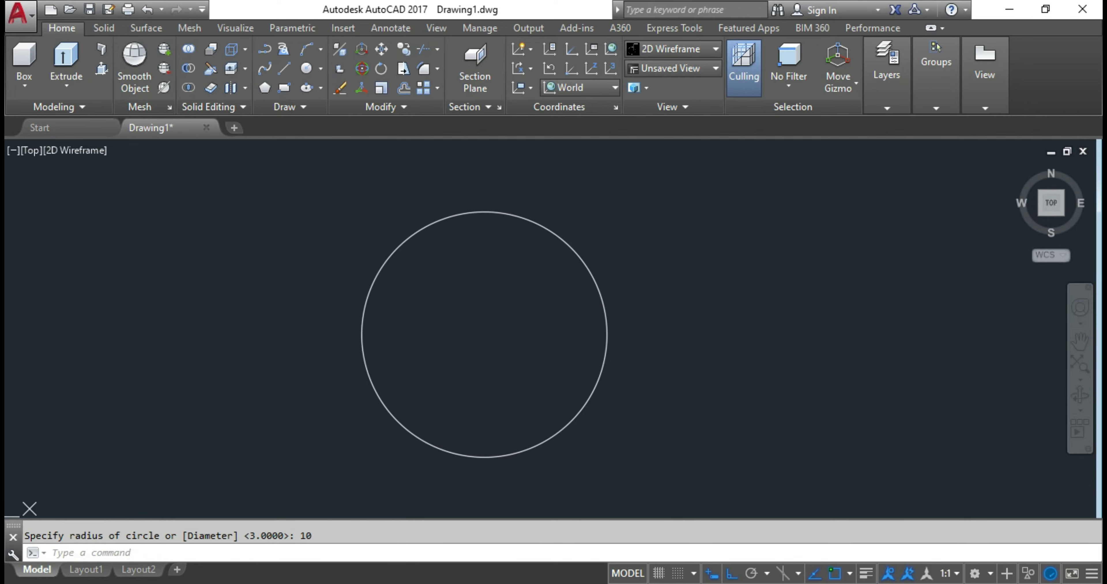
Draw a concentric circle with a radius of 3 inside the large circle
{"action": "type", "text": "c"}
{"action": "key", "text": "Return"}
{"action": "left_click", "coordinate": [484, 334]}
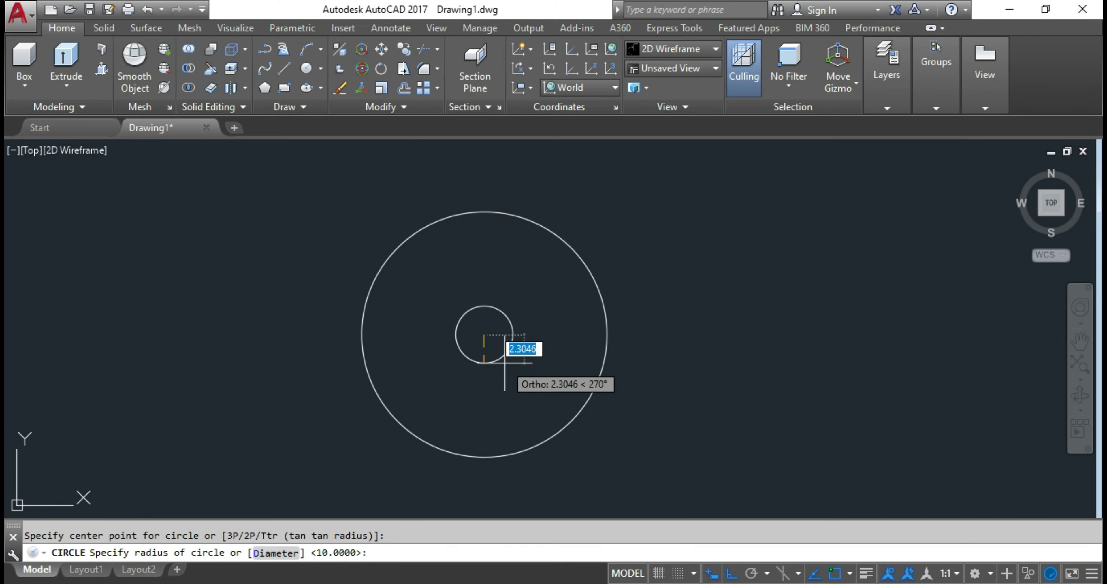
{"action": "type", "text": "3"}
{"action": "key", "text": "Return"}
{"action": "scroll", "coordinate": [512, 342], "scroll_direction": "down", "scroll_amount": 2}
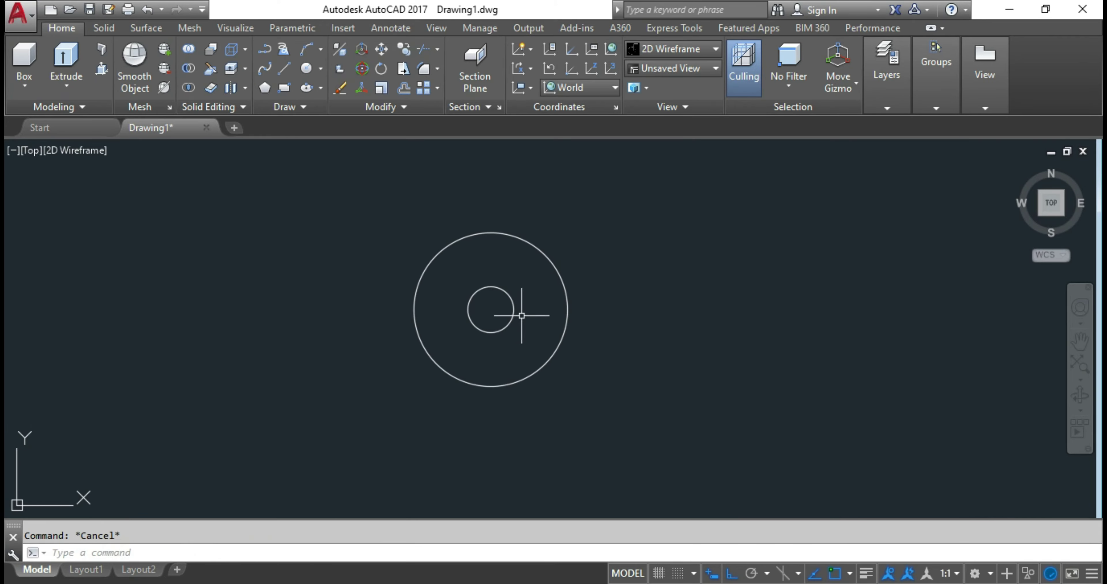
Erase the inner circle and draw a concentric circle with a radius of 2 in its place
{"action": "left_click", "coordinate": [521, 332]}
{"action": "key", "text": "Escape"}
{"action": "type", "text": "c"}
{"action": "key", "text": "Return"}
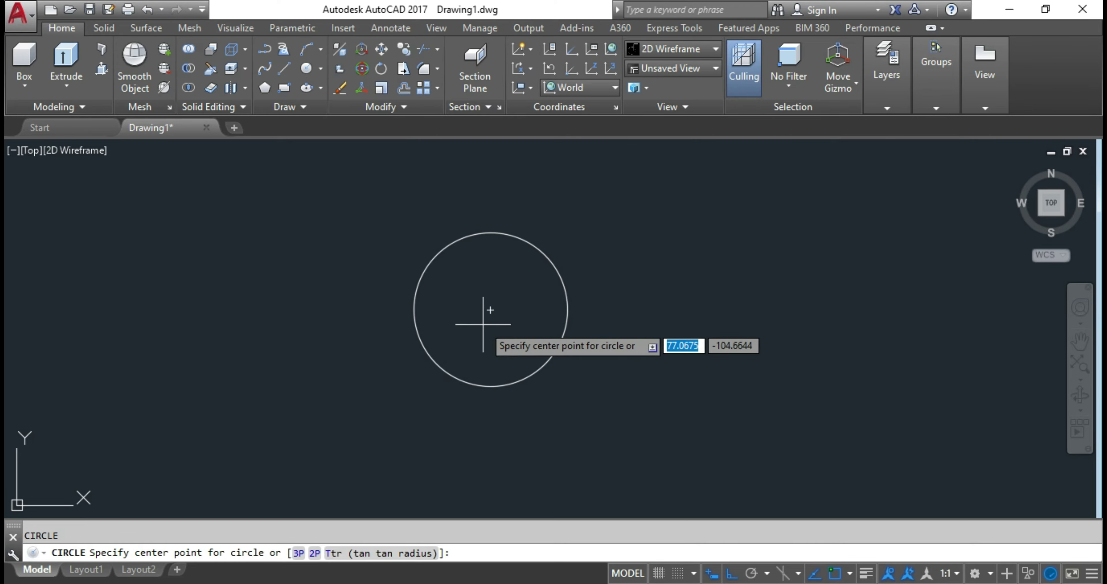
{"action": "left_click", "coordinate": [483, 325]}
{"action": "type", "text": "2"}
{"action": "key", "text": "Return"}
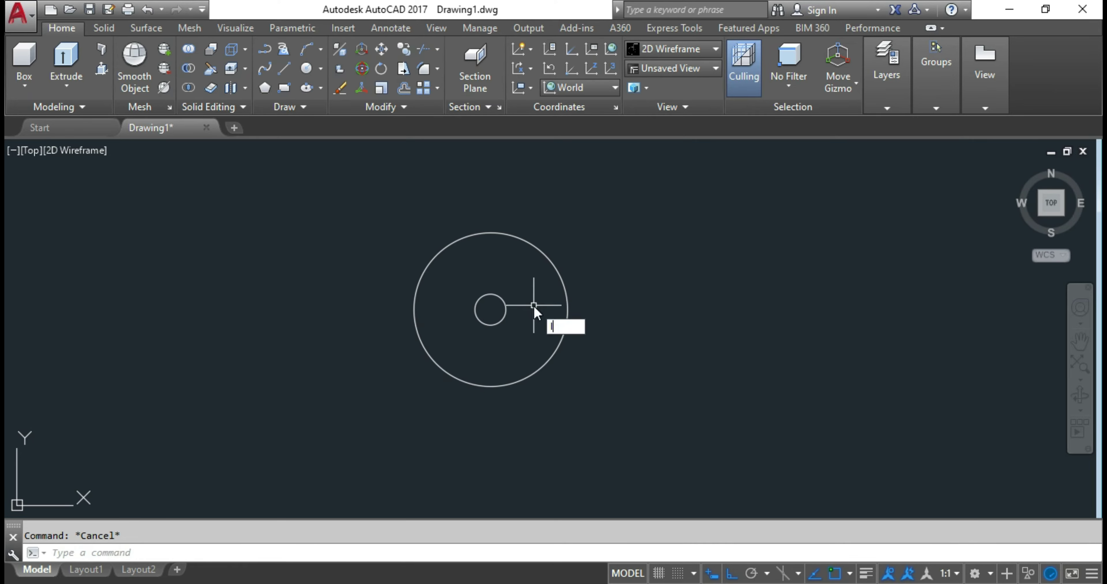
Draw a vertical line from the inner circle's top quadrant past the outer circle and trim it at the outer circle
{"action": "type", "text": "l"}
{"action": "key", "text": "Return"}
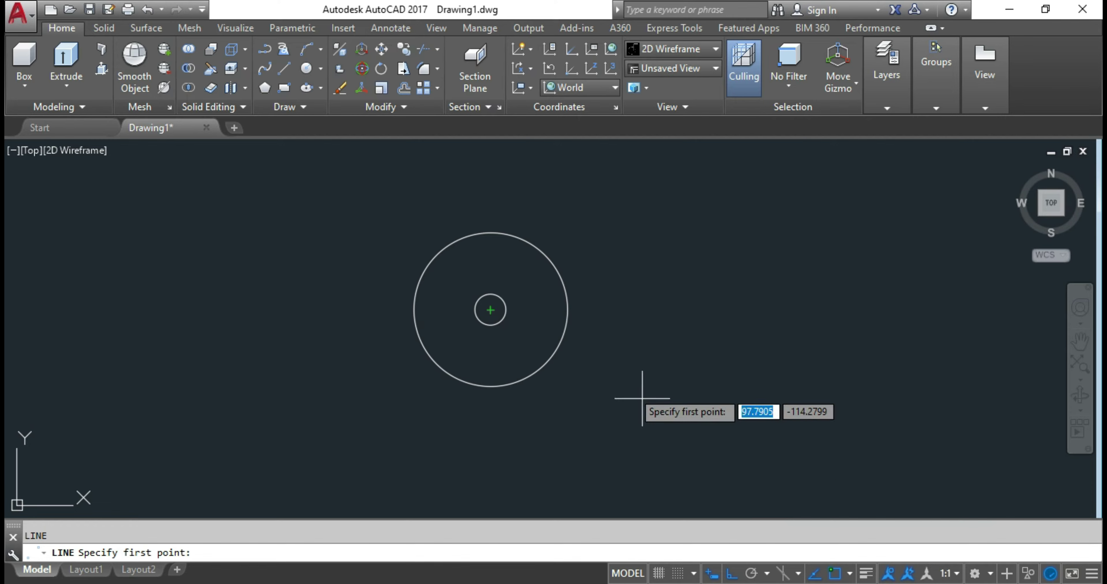
{"action": "left_click", "coordinate": [490, 295]}
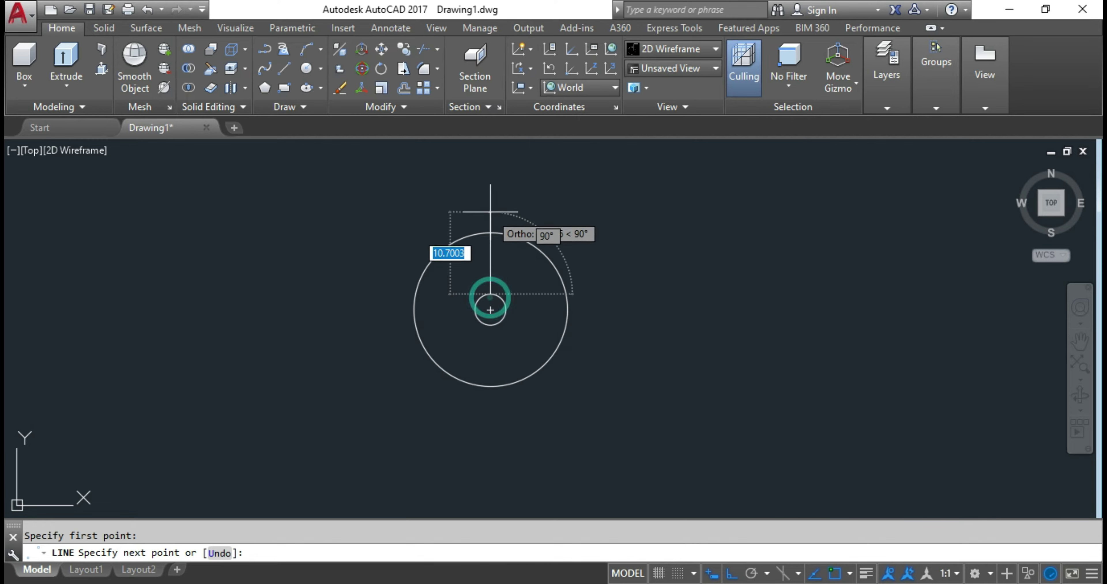
{"action": "left_click", "coordinate": [486, 191]}
{"action": "key", "text": "Return"}
{"action": "key", "text": "Return"}
{"action": "left_click_drag", "start_coordinate": [532, 213], "coordinate": [480, 200]}
{"action": "key", "text": "Escape"}
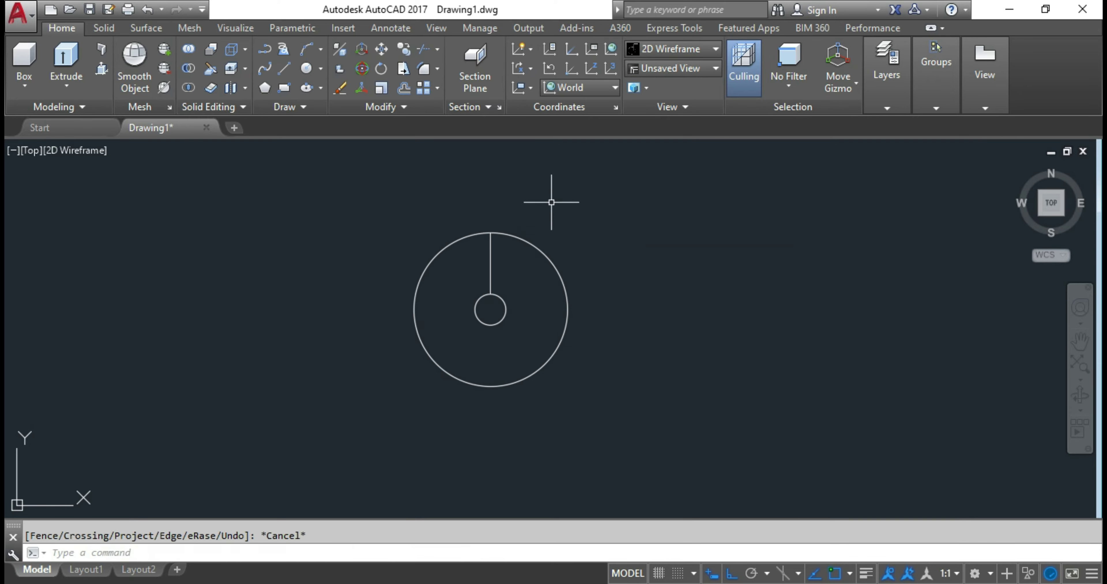
Create a polar array of the vertical line with 5 items around the circles' centre
{"action": "type", "text": "ar"}
{"action": "key", "text": "Return"}
{"action": "left_click", "coordinate": [490, 257]}
{"action": "key", "text": "Return"}
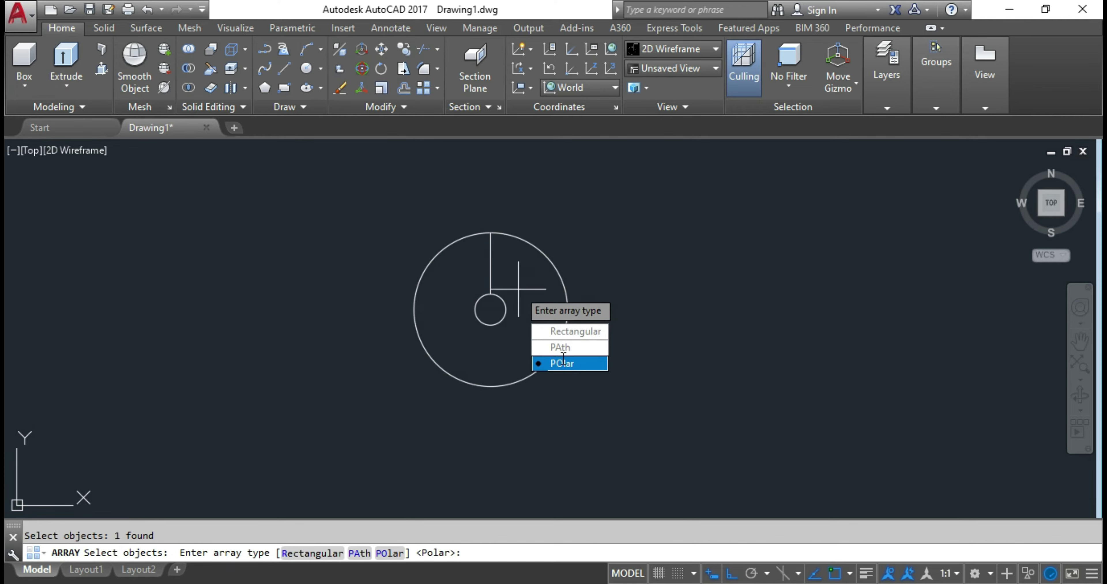
{"action": "left_click", "coordinate": [581, 361]}
{"action": "left_click", "coordinate": [490, 309]}
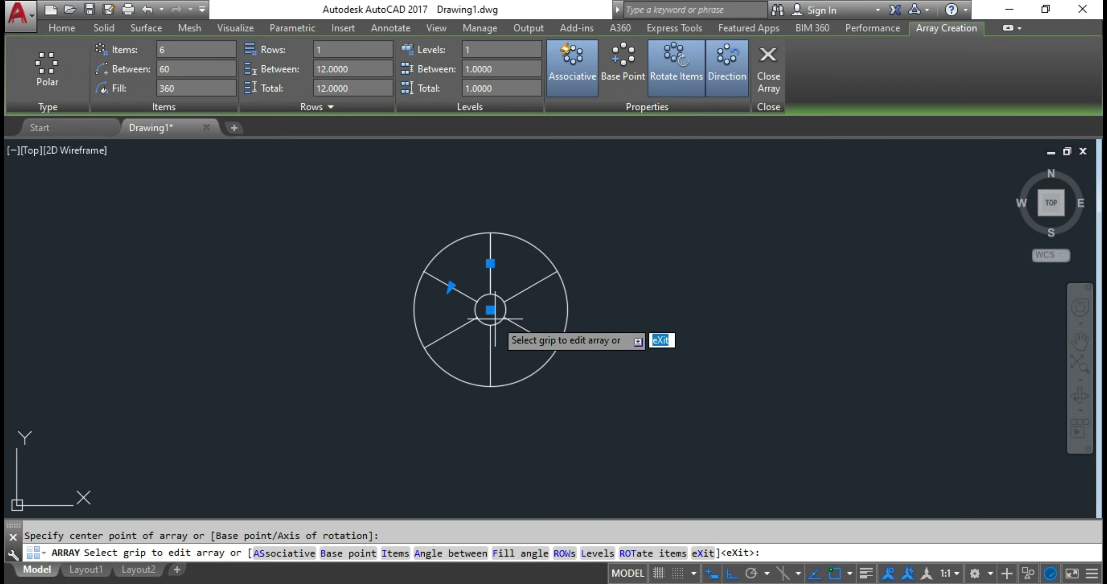
{"action": "left_click", "coordinate": [173, 51]}
{"action": "type", "text": "5"}
{"action": "left_click", "coordinate": [769, 71]}
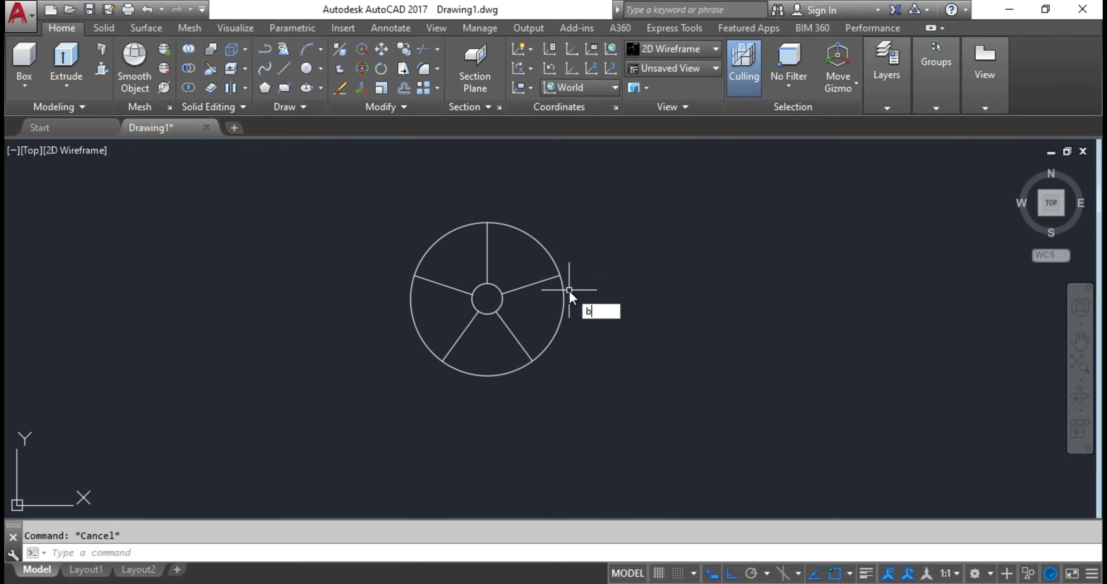
Create a closed boundary from the right-hand sector between two neighbouring spokes and the two circles
{"action": "type", "text": "bo"}
{"action": "key", "text": "Return"}
{"action": "left_click", "coordinate": [458, 215]}
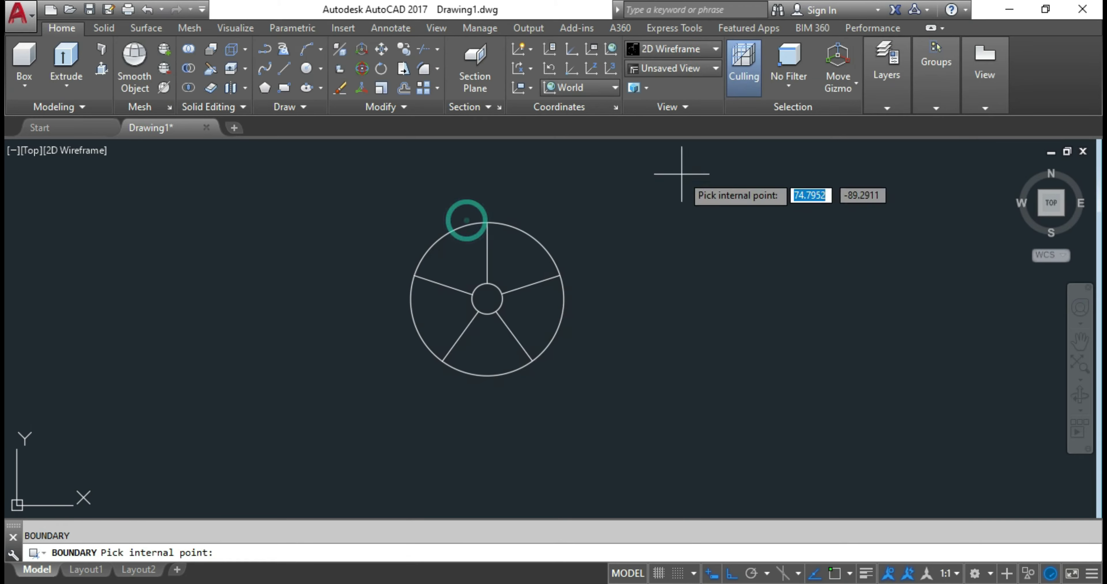
{"action": "left_click", "coordinate": [538, 307]}
{"action": "key", "text": "Return"}
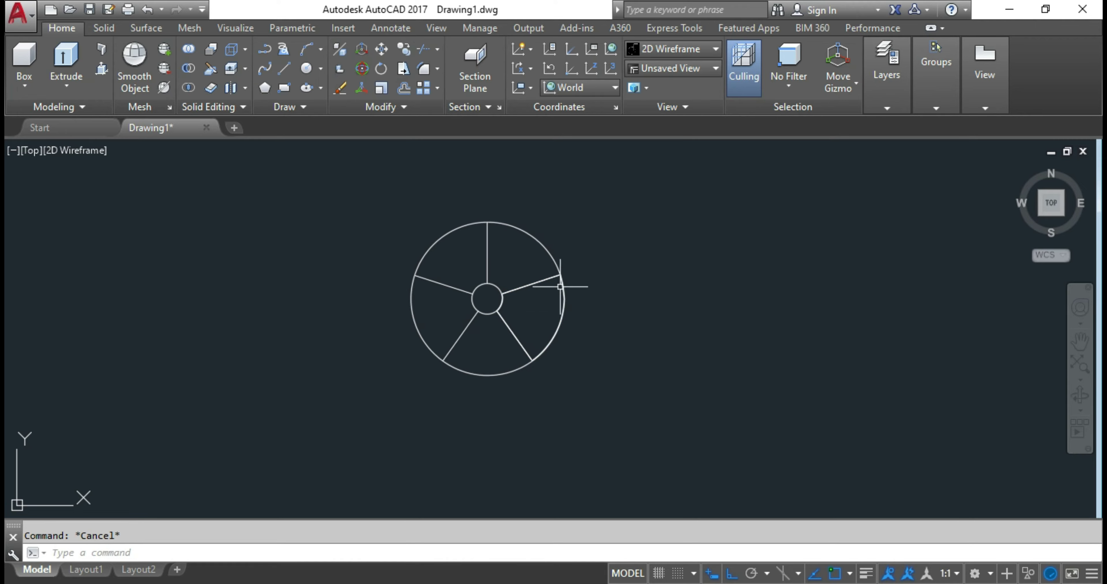
{"action": "scroll", "coordinate": [599, 303], "scroll_direction": "up", "scroll_amount": 1}
{"action": "scroll", "coordinate": [558, 318], "scroll_direction": "down", "scroll_amount": 2}
{"action": "scroll", "coordinate": [566, 327], "scroll_direction": "up", "scroll_amount": 3}
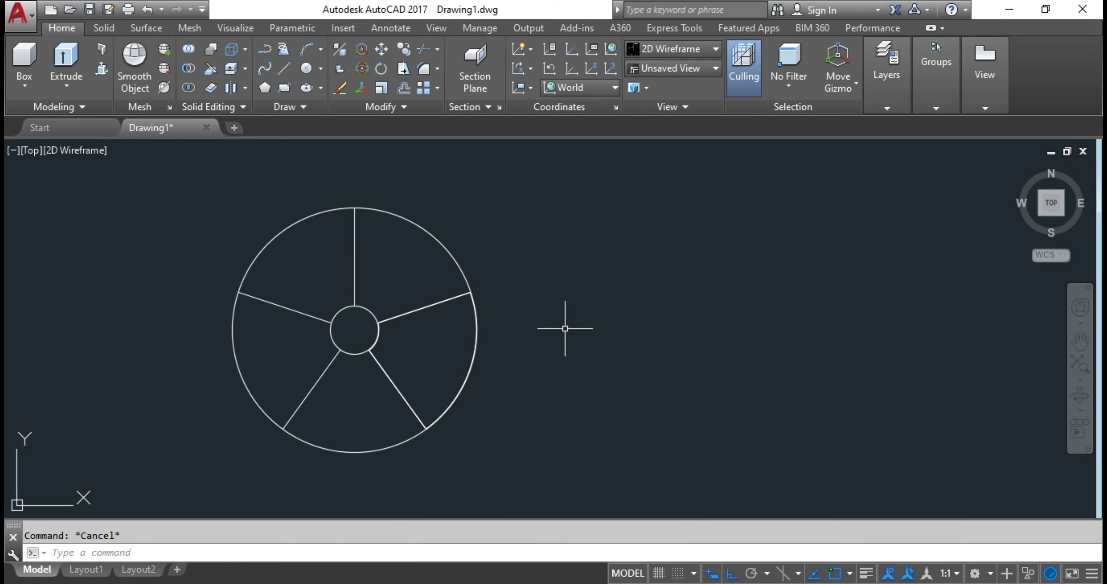
{"action": "type", "text": "m"}
{"action": "key", "text": "Return"}
{"action": "left_click", "coordinate": [563, 340]}
{"action": "left_click", "coordinate": [497, 316]}
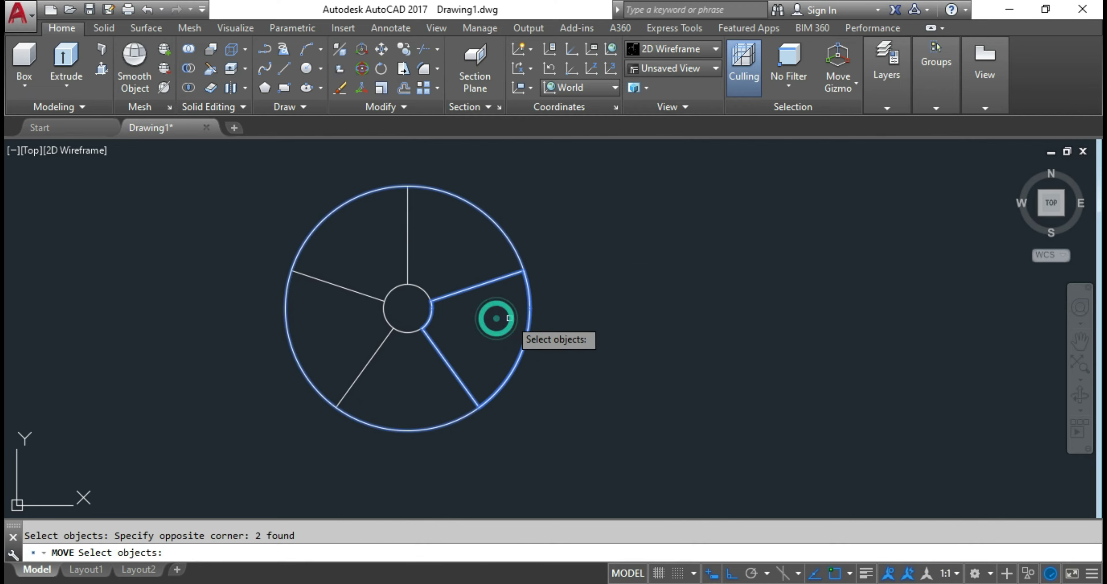
{"action": "key", "text": "Return"}
{"action": "left_click", "coordinate": [529, 319]}
{"action": "key", "text": "Escape"}
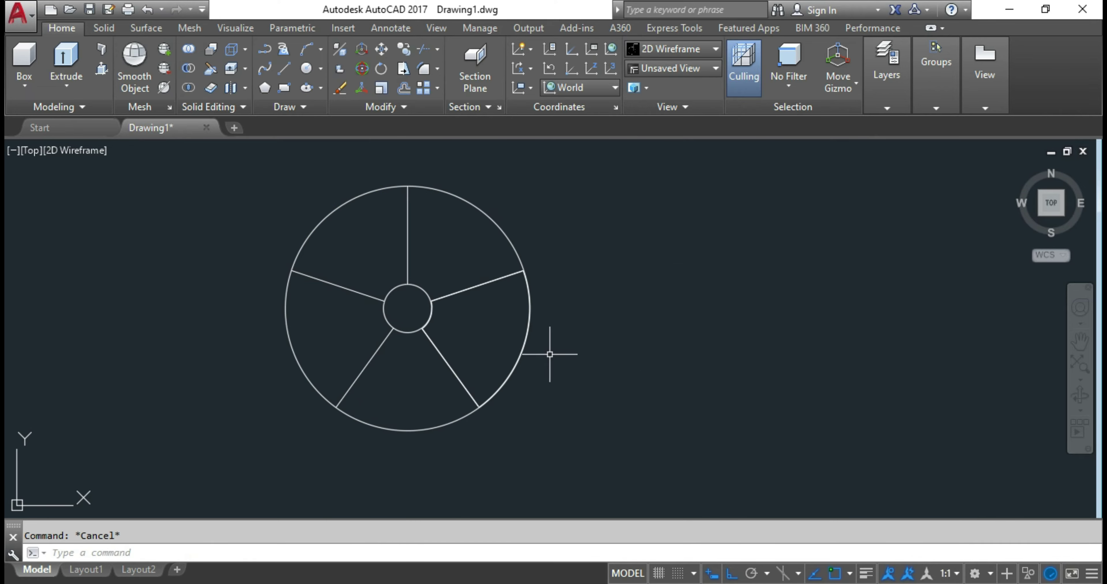
Move the sector boundary out of the wheel to the empty area on its right
{"action": "left_click", "coordinate": [528, 348]}
{"action": "key", "text": "Return"}
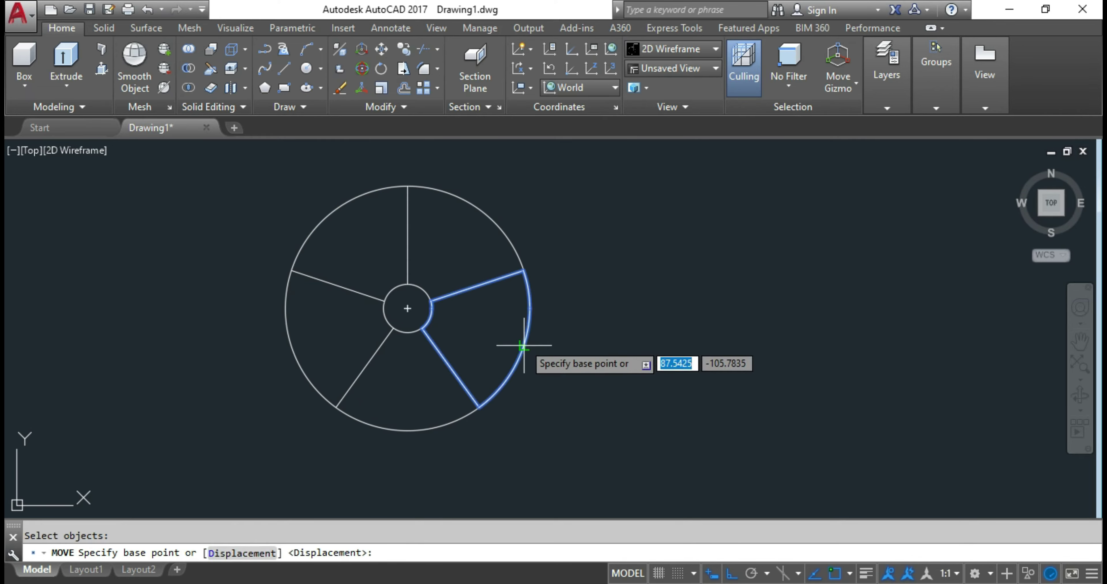
{"action": "left_click", "coordinate": [525, 345]}
{"action": "left_click", "coordinate": [791, 338]}
{"action": "key", "text": "Escape"}
{"action": "middle_click_drag", "start_coordinate": [827, 400], "coordinate": [593, 322]}
{"action": "scroll", "coordinate": [630, 379], "scroll_direction": "up", "scroll_amount": 3}
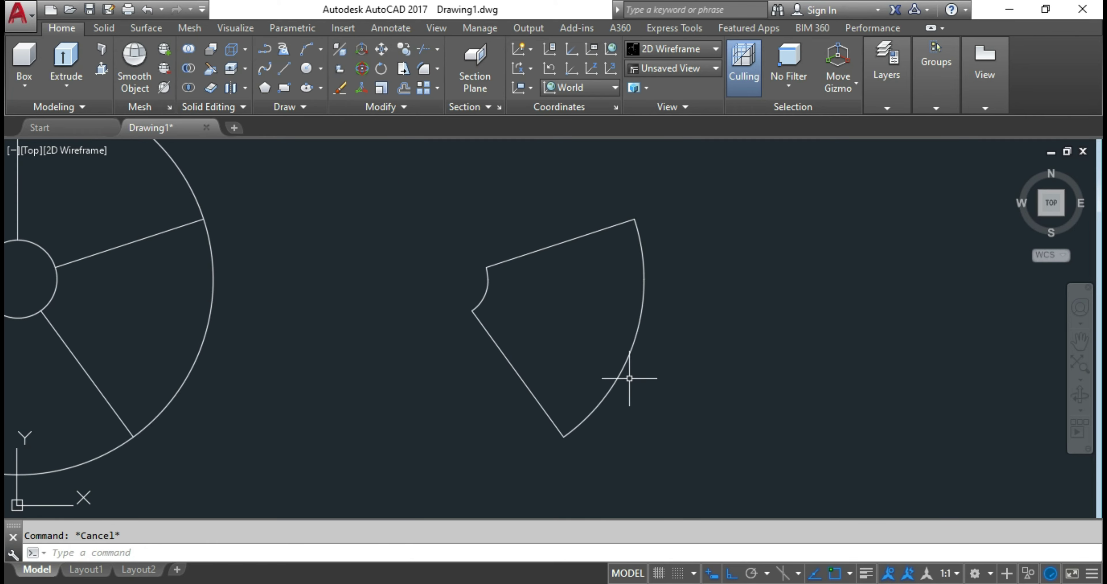
Explode the moved sector boundary into separate lines and arcs
{"action": "type", "text": "f"}
{"action": "key", "text": "BackSpace"}
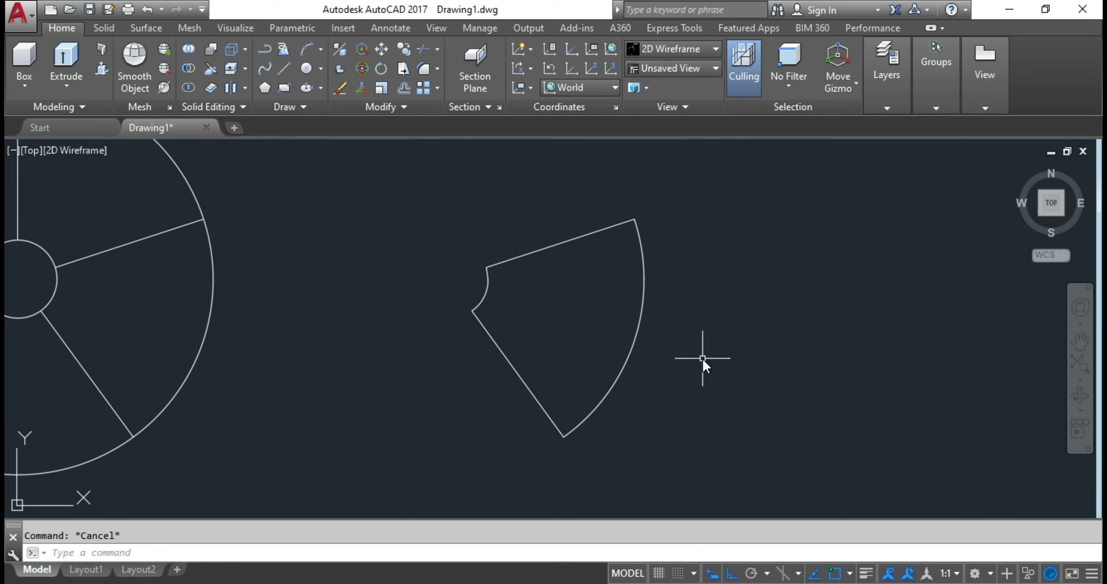
{"action": "type", "text": "x"}
{"action": "key", "text": "BackSpace"}
{"action": "type", "text": "ex"}
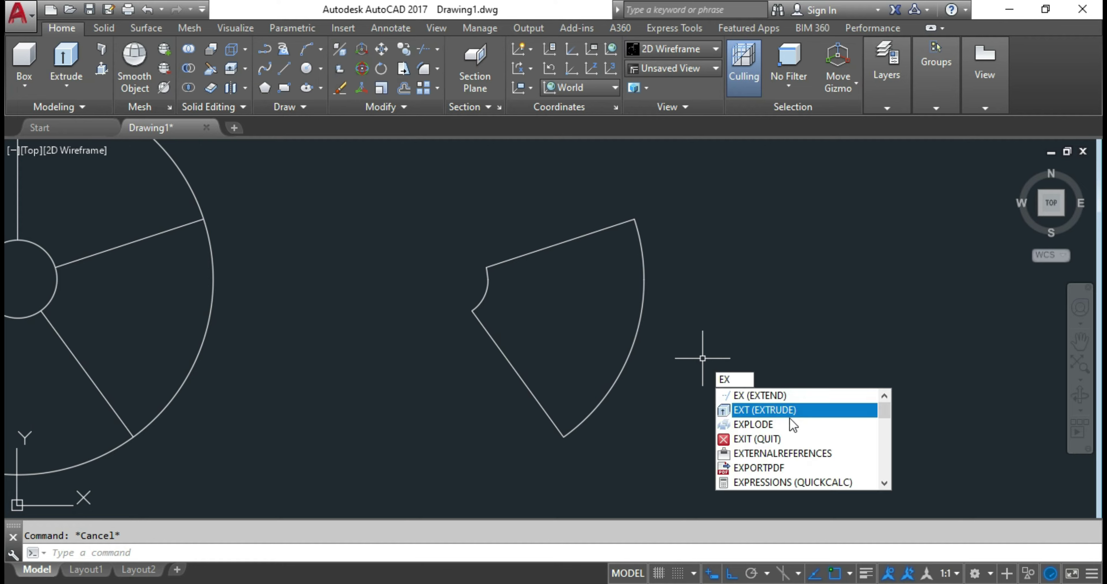
{"action": "left_click", "coordinate": [789, 412]}
{"action": "left_click", "coordinate": [703, 468]}
{"action": "left_click", "coordinate": [420, 193]}
{"action": "key", "text": "Return"}
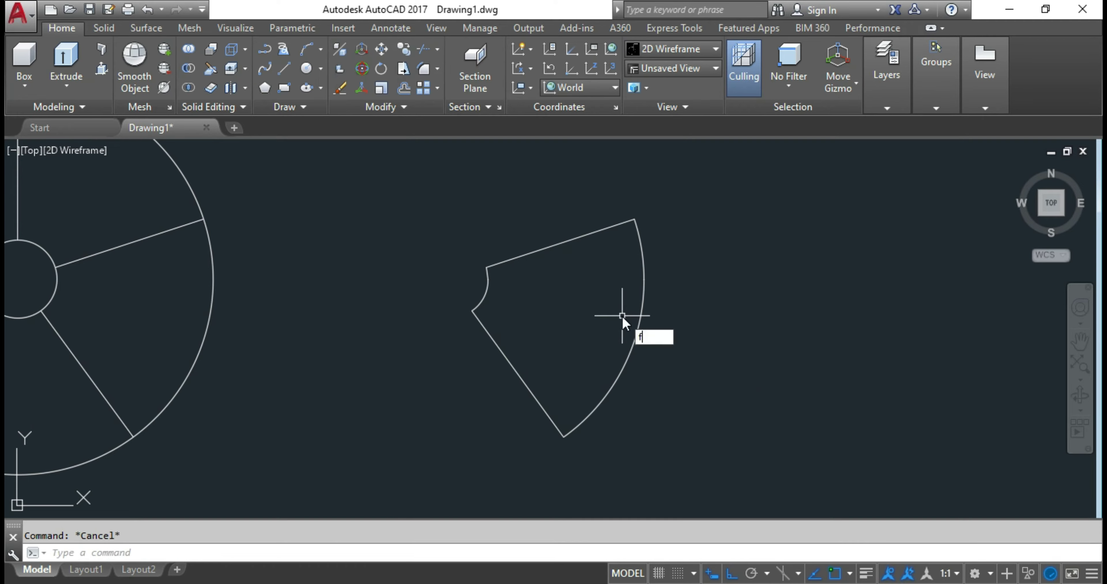
Fillet the sector's lower outer corner with a radius of about 2.4, picked as two points with ortho off
{"action": "key", "text": "Return"}
{"action": "type", "text": "r"}
{"action": "key", "text": "Return"}
{"action": "left_click", "coordinate": [563, 437]}
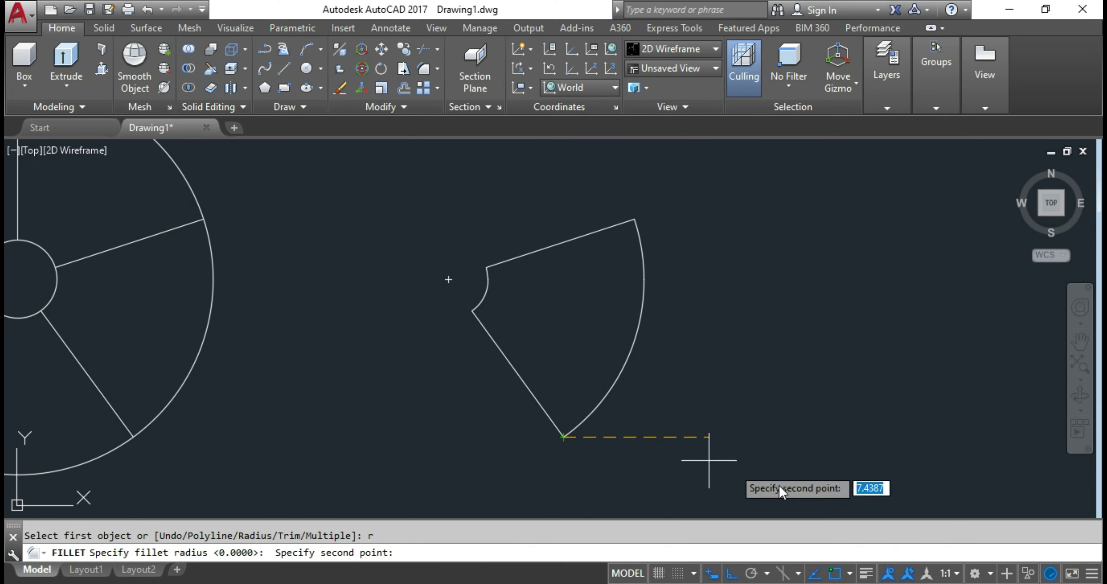
{"action": "left_click", "coordinate": [734, 575]}
{"action": "left_click", "coordinate": [534, 397]}
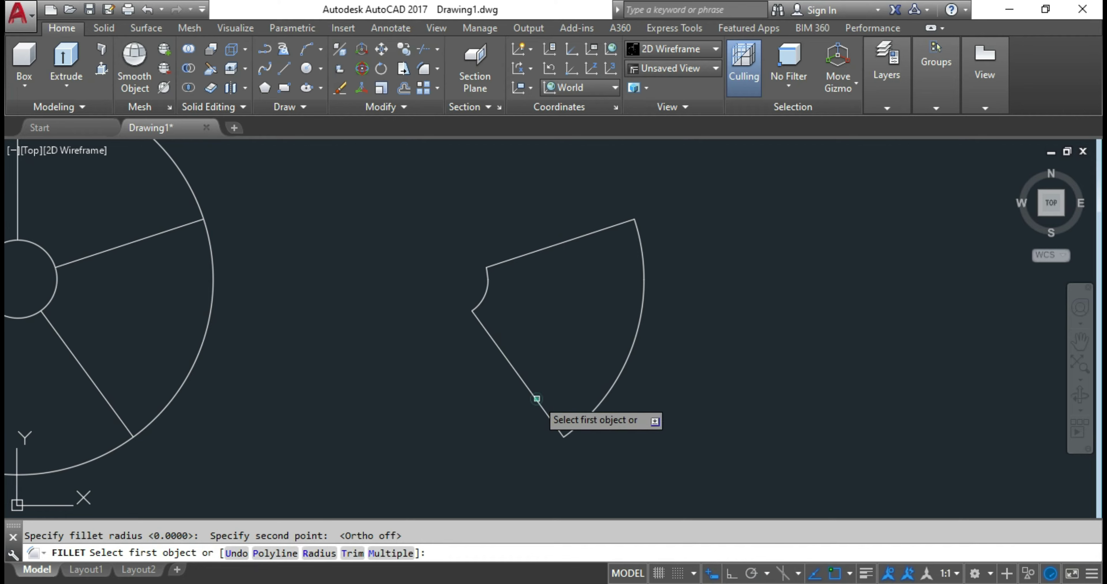
{"action": "left_click", "coordinate": [553, 419]}
{"action": "left_click", "coordinate": [599, 410]}
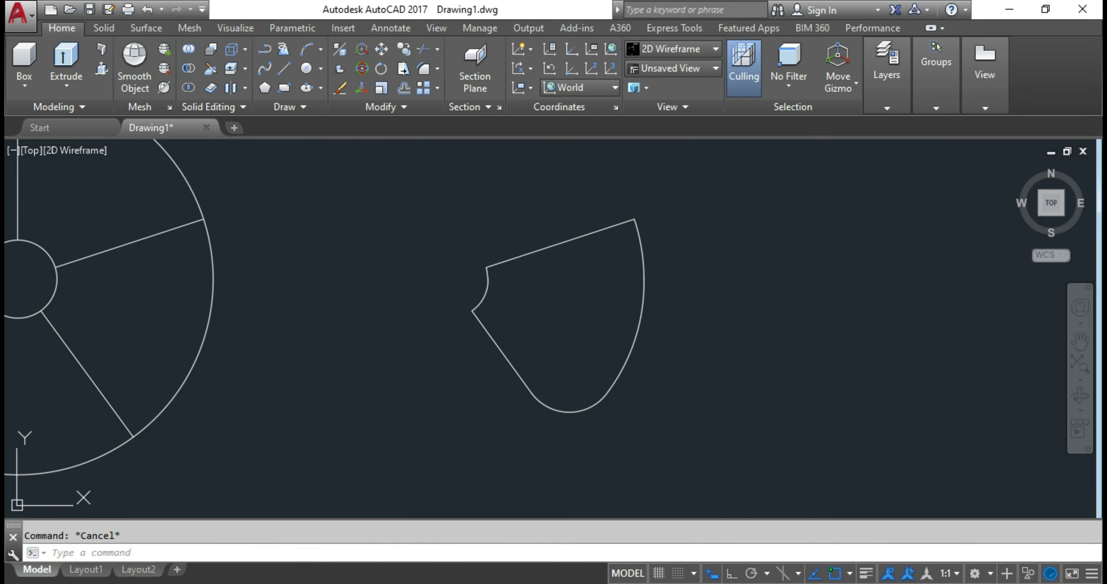
{"action": "type", "text": "a"}
{"action": "key", "text": "Return"}
{"action": "left_click", "coordinate": [487, 268]}
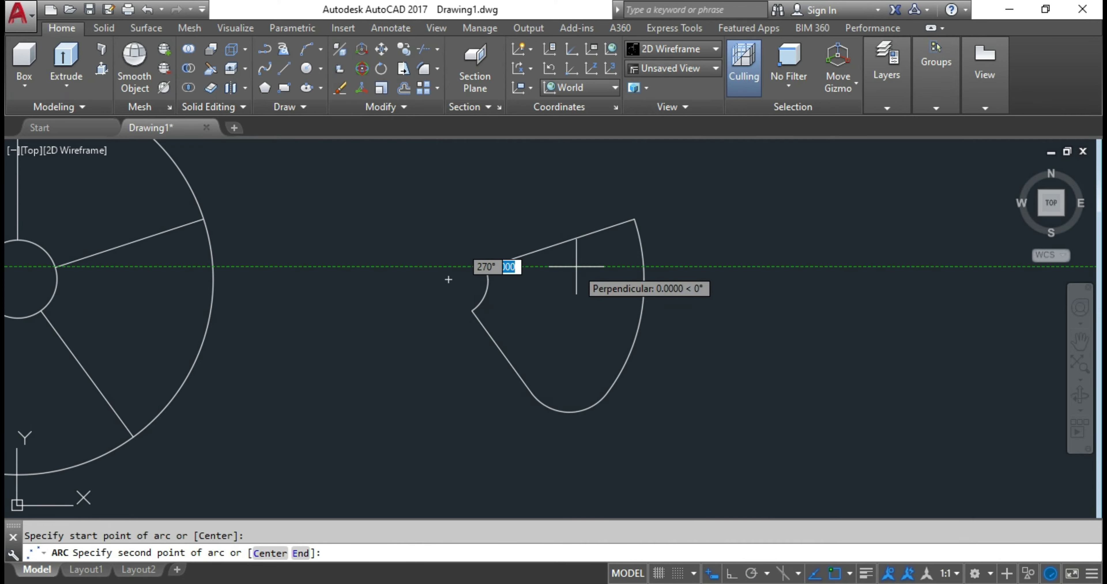
{"action": "left_click", "coordinate": [580, 257]}
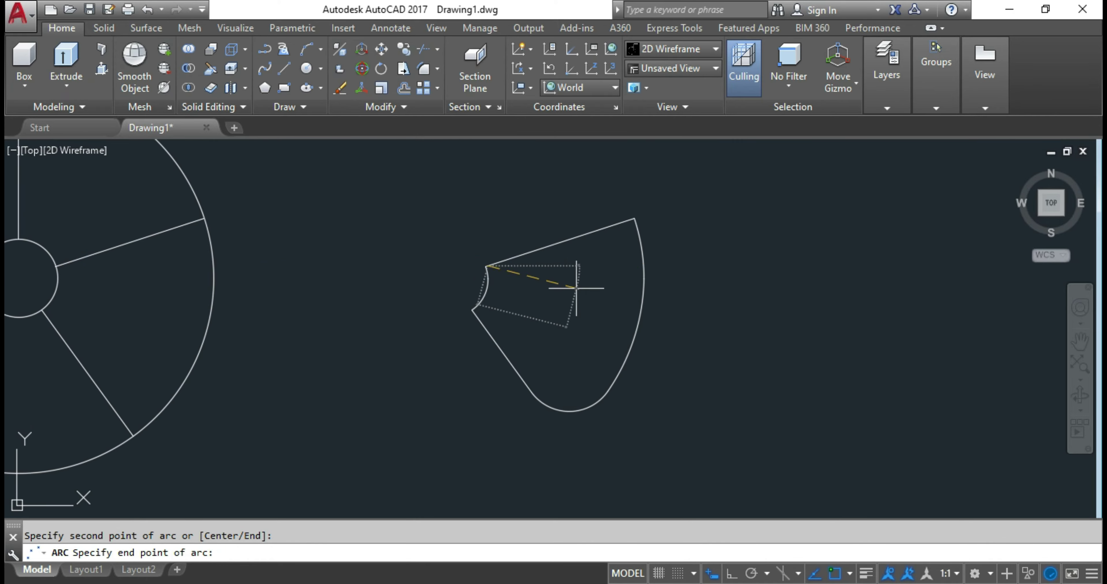
{"action": "key", "text": "Escape"}
{"action": "key", "text": "Return"}
{"action": "left_click", "coordinate": [486, 266]}
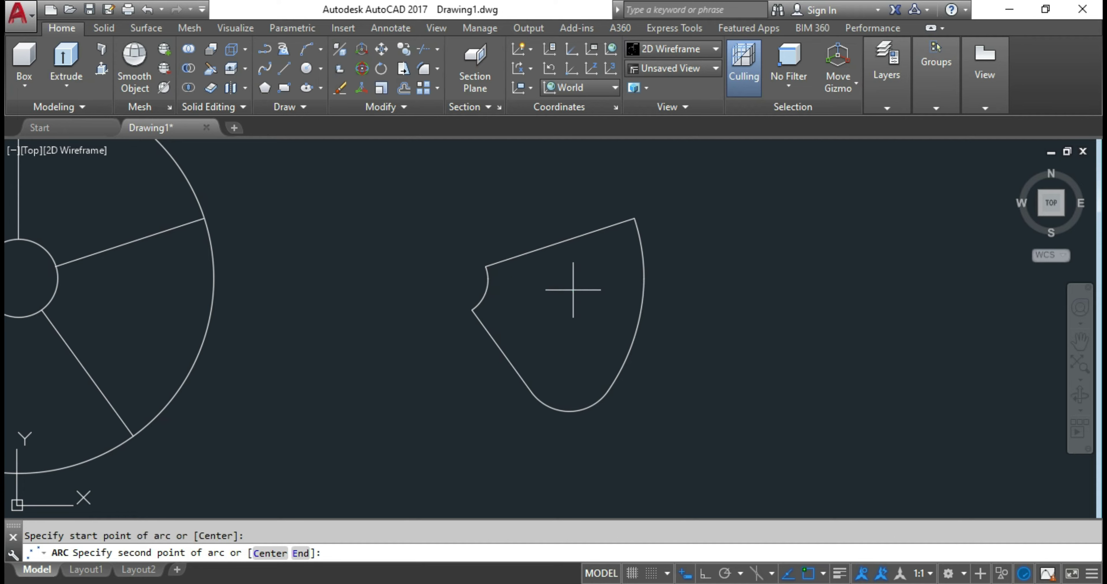
{"action": "left_click", "coordinate": [573, 290]}
{"action": "key", "text": "Escape"}
Draw an inward-curving three-point arc between the ends of the sector's upper straight edge and erase that edge
{"action": "key", "text": "Return"}
{"action": "left_click", "coordinate": [485, 266]}
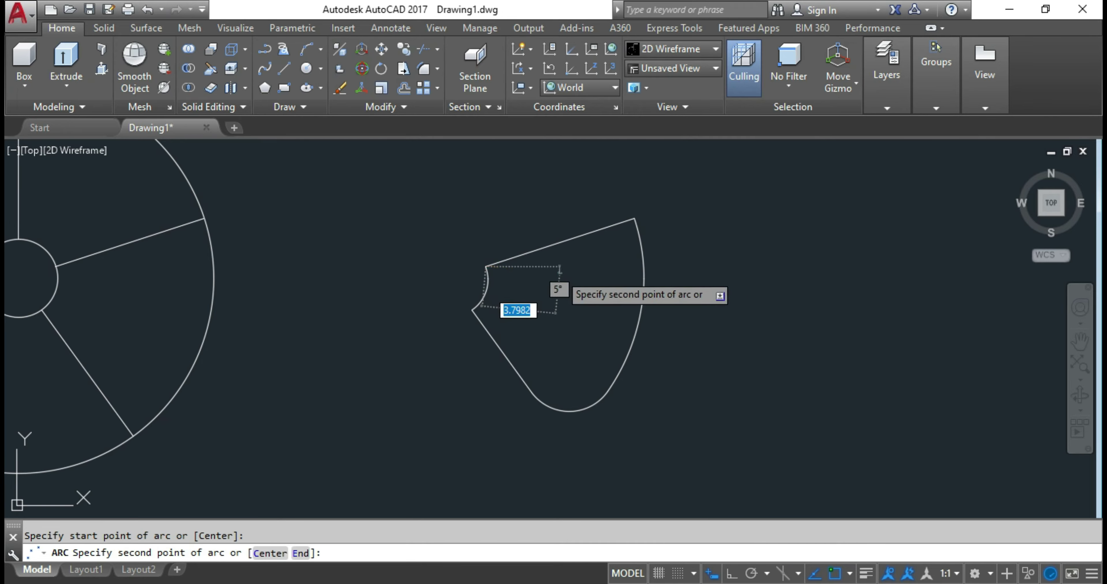
{"action": "left_click", "coordinate": [563, 273]}
{"action": "left_click", "coordinate": [634, 219]}
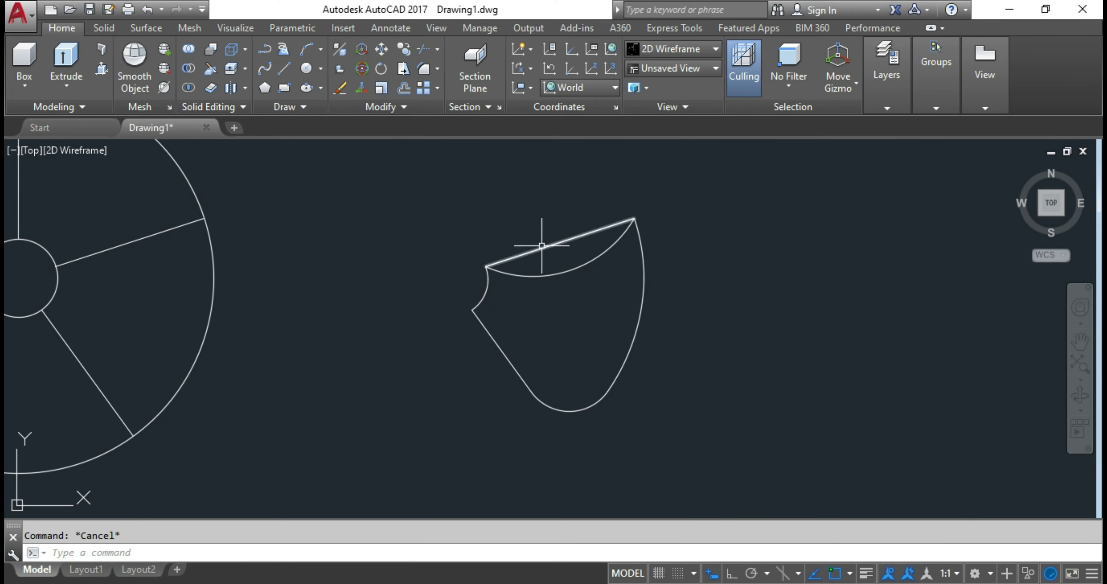
{"action": "key", "text": "Escape"}
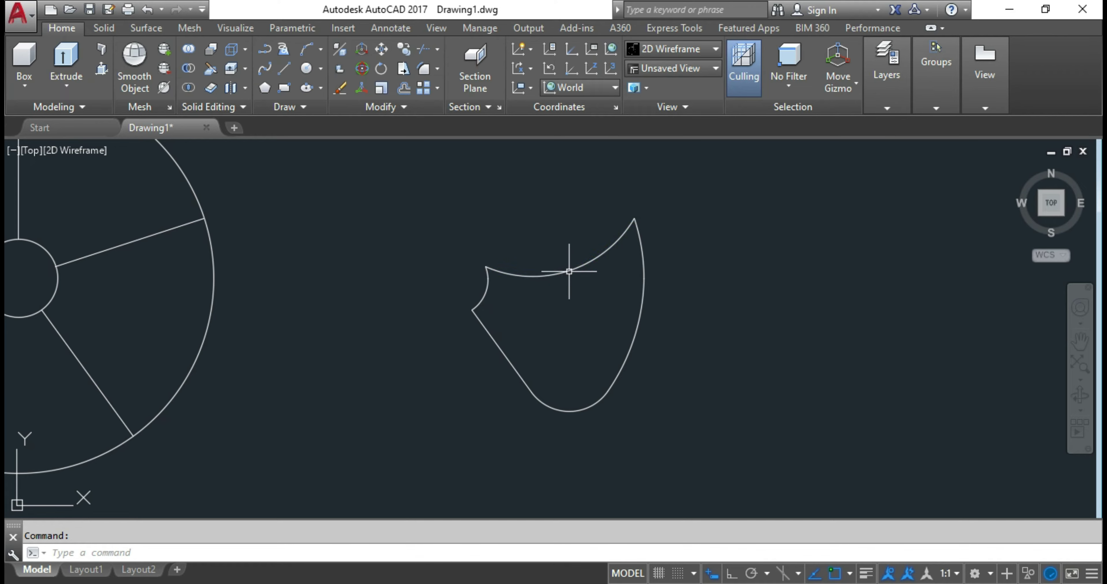
Stretch the new upper arc further into the sector by its midpoint, to a radius of about 5
{"action": "left_click", "coordinate": [569, 270]}
{"action": "scroll", "coordinate": [565, 258], "scroll_direction": "up", "scroll_amount": 3}
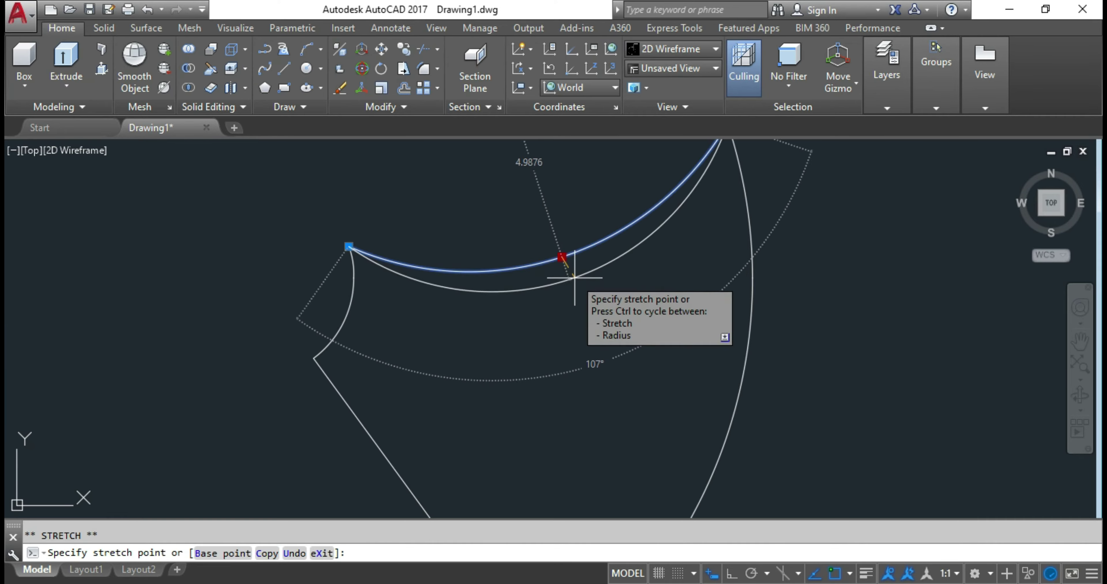
{"action": "key", "text": "Escape"}
{"action": "key", "text": "Escape"}
{"action": "scroll", "coordinate": [575, 278], "scroll_direction": "down", "scroll_amount": 3}
Fillet the upper outer corner between the concave arc and the outer arc, picking the radius as two points from the corner
{"action": "type", "text": "f"}
{"action": "key", "text": "Return"}
{"action": "type", "text": "r"}
{"action": "key", "text": "Return"}
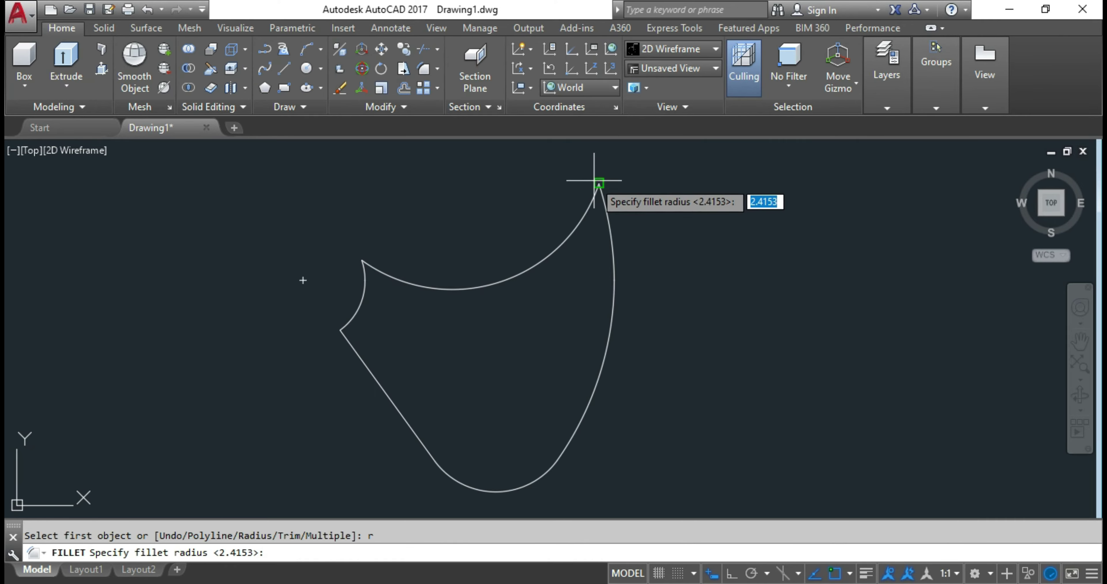
{"action": "left_click", "coordinate": [598, 183]}
{"action": "left_click", "coordinate": [608, 240]}
{"action": "left_click", "coordinate": [568, 231]}
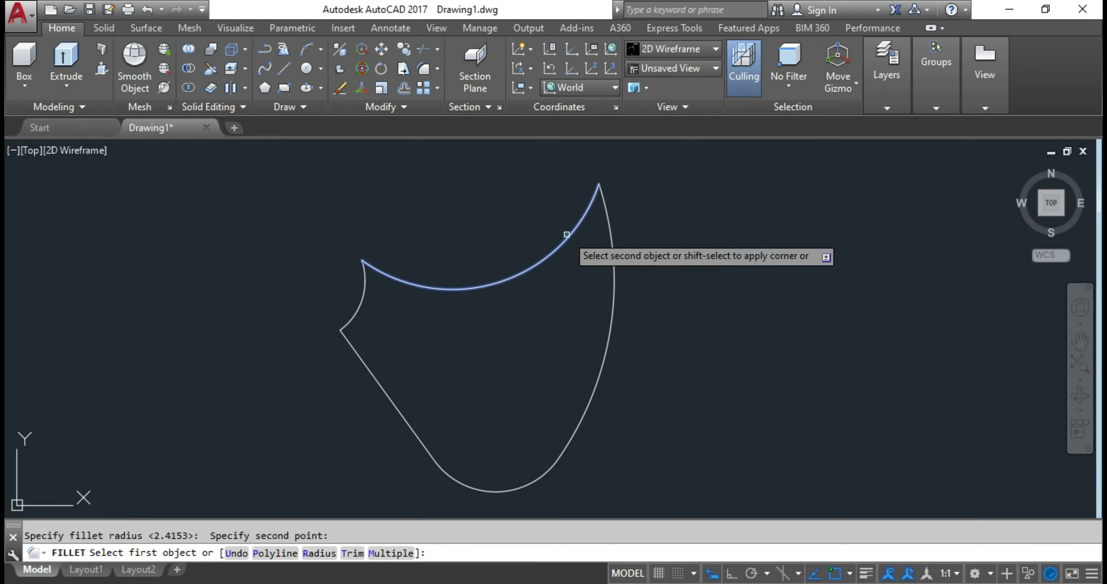
{"action": "left_click", "coordinate": [610, 236]}
Erase the leftover piece at the upper outer corner and the outer arc between the two fillets
{"action": "scroll", "coordinate": [580, 286], "scroll_direction": "down", "scroll_amount": 2}
{"action": "left_click", "coordinate": [647, 219]}
{"action": "left_click", "coordinate": [585, 229]}
{"action": "key", "text": "Delete"}
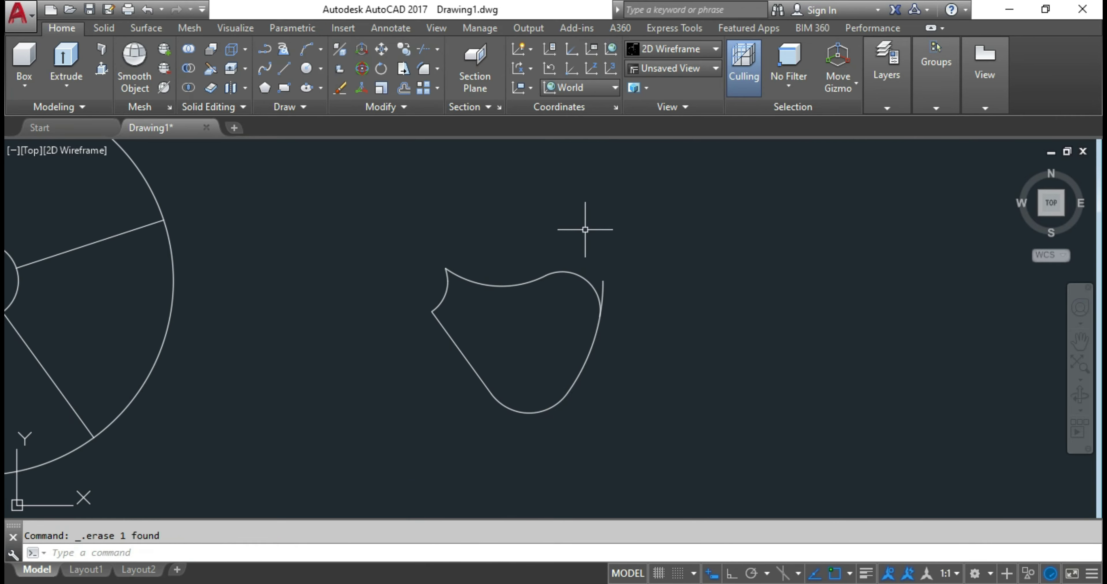
{"action": "scroll", "coordinate": [615, 269], "scroll_direction": "up", "scroll_amount": 4}
{"action": "left_click", "coordinate": [591, 316]}
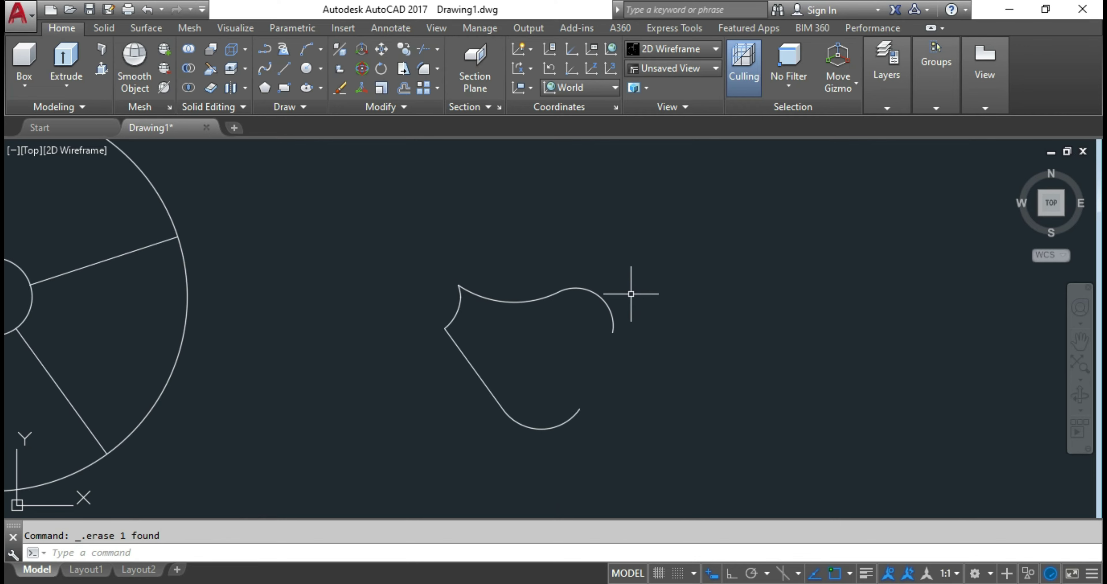
Restore the erased outer arc and trim its overshoot beyond the upper outer fillet
{"action": "key", "text": "Escape"}
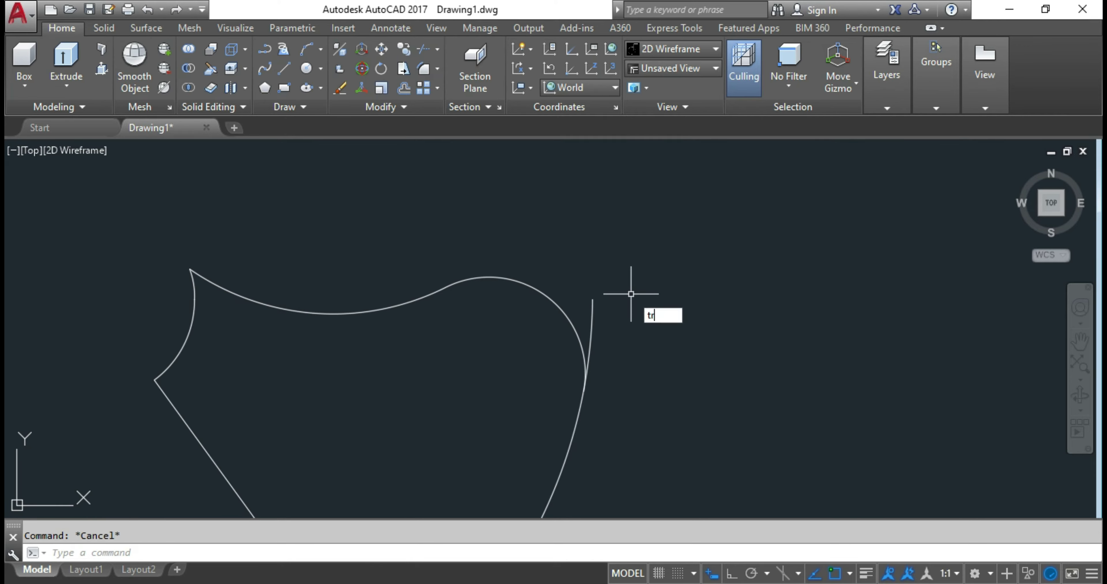
{"action": "key", "text": "Return"}
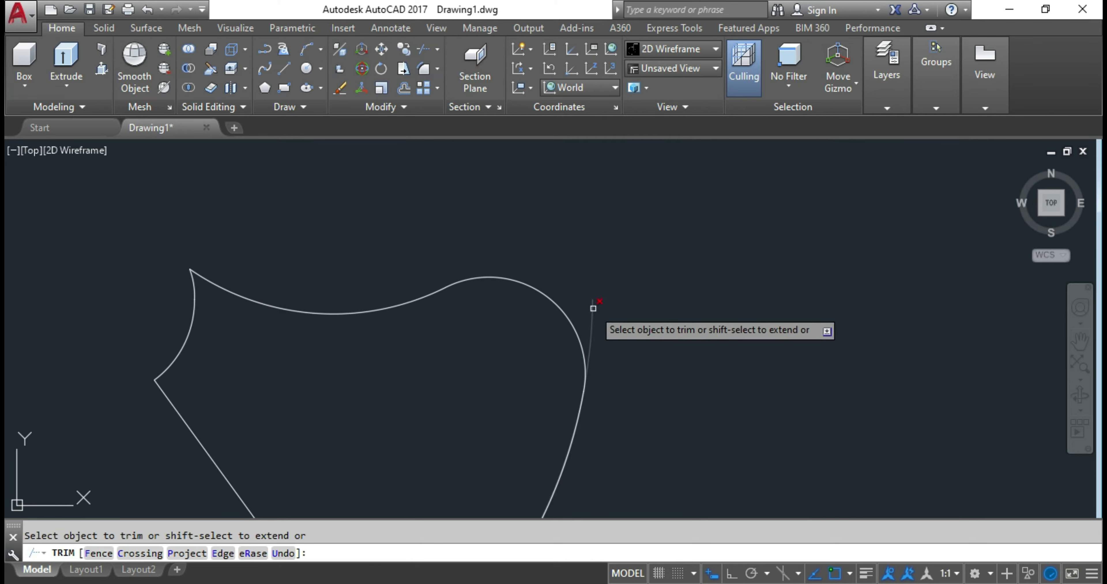
{"action": "scroll", "coordinate": [632, 275], "scroll_direction": "down", "scroll_amount": 4}
{"action": "key", "text": "Escape"}
Create a boundary polyline from the closed blade outline by picking a point inside it
{"action": "type", "text": "bo"}
{"action": "key", "text": "Return"}
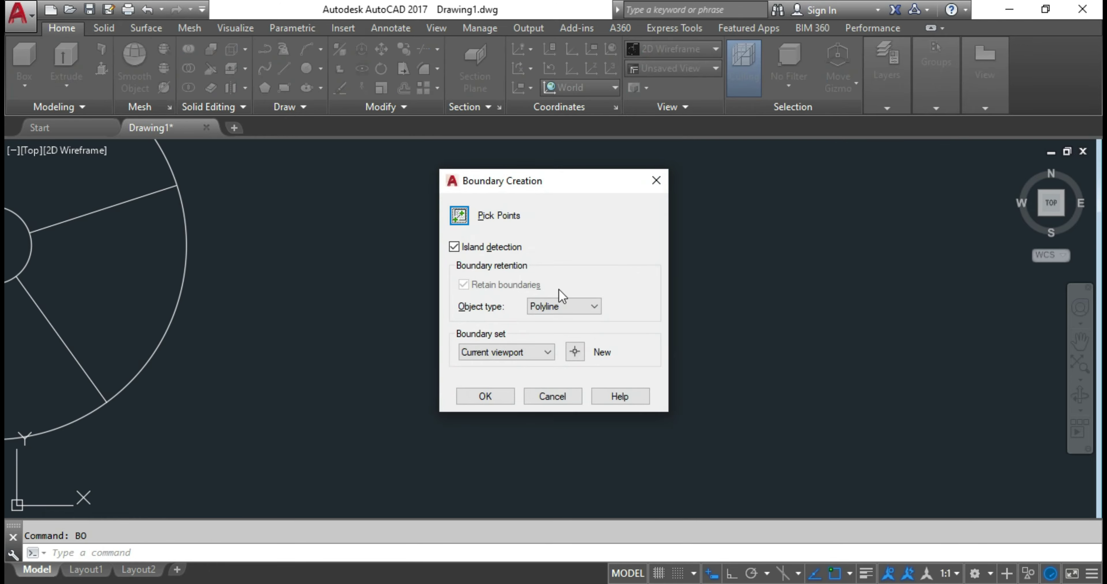
{"action": "left_click", "coordinate": [459, 216]}
{"action": "left_click", "coordinate": [538, 314]}
{"action": "key", "text": "Return"}
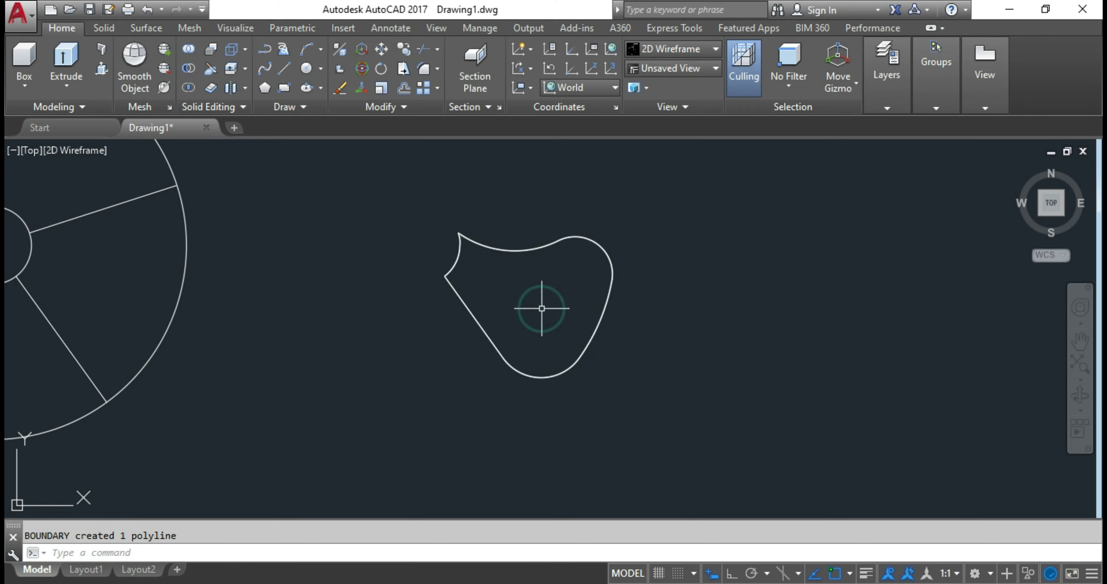
{"action": "scroll", "coordinate": [563, 296], "scroll_direction": "up", "scroll_amount": 2}
{"action": "scroll", "coordinate": [672, 363], "scroll_direction": "down", "scroll_amount": 3}
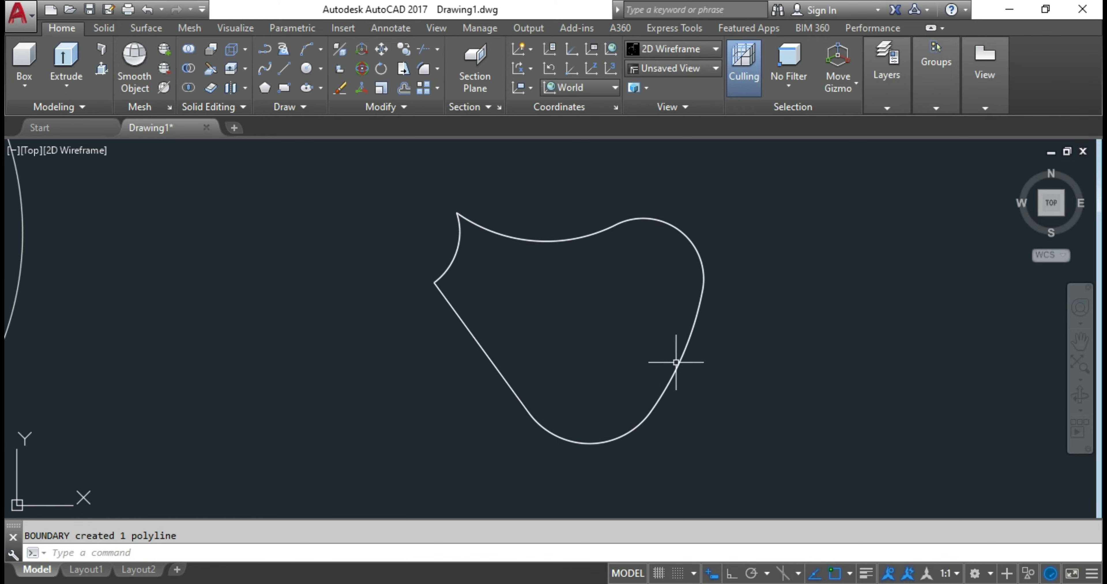
{"action": "key", "text": "Escape"}
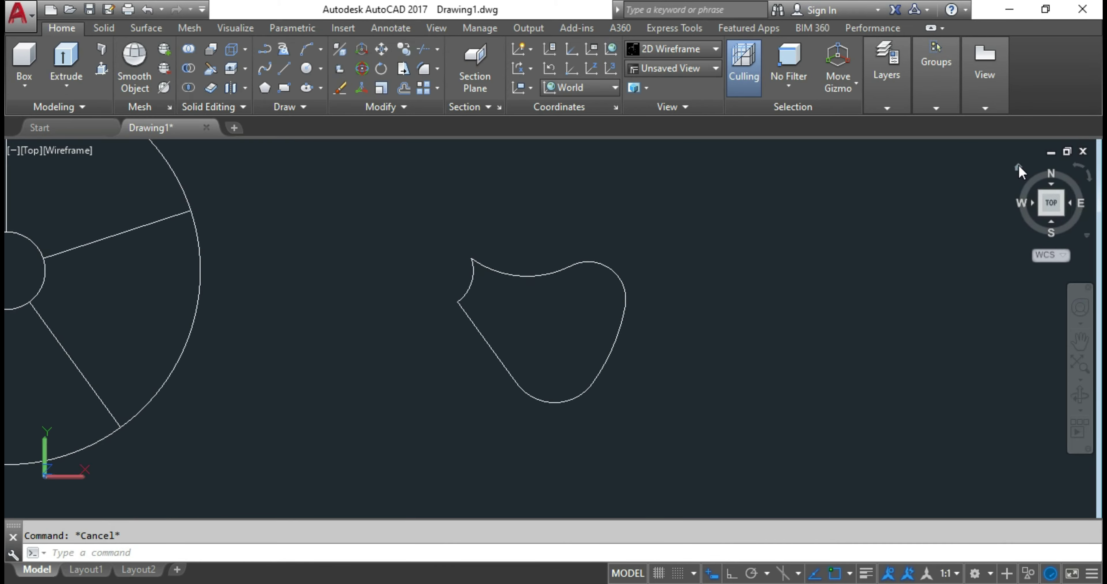
In the isometric view, draw a hub circle centred on the blade's inner arc, with a radius slightly larger than that arc
{"action": "left_click", "coordinate": [1019, 165]}
{"action": "scroll", "coordinate": [703, 253], "scroll_direction": "up", "scroll_amount": 3}
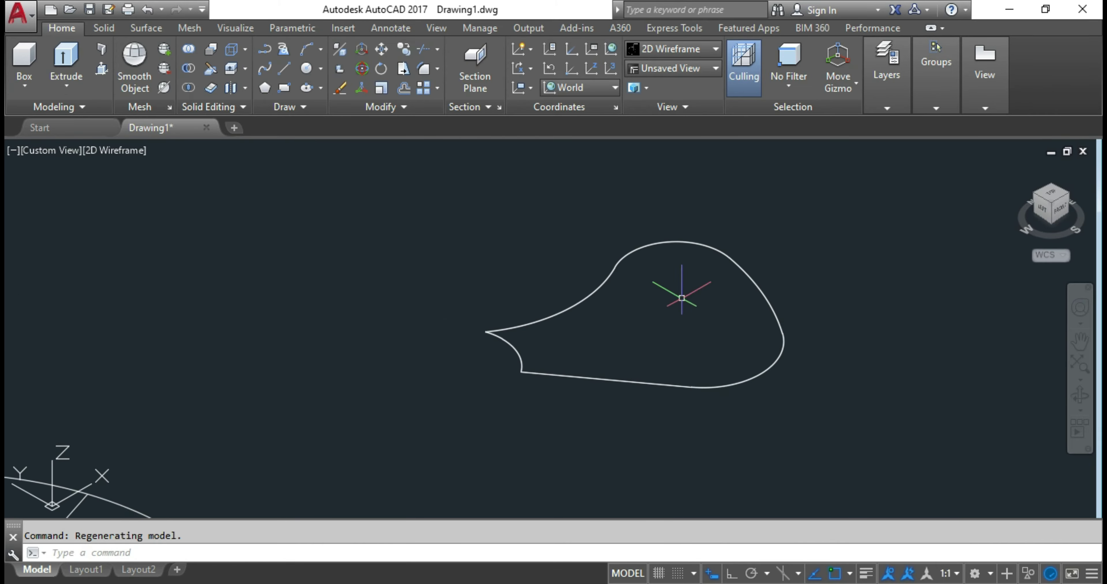
{"action": "key", "text": "Escape"}
{"action": "type", "text": "c"}
{"action": "key", "text": "Return"}
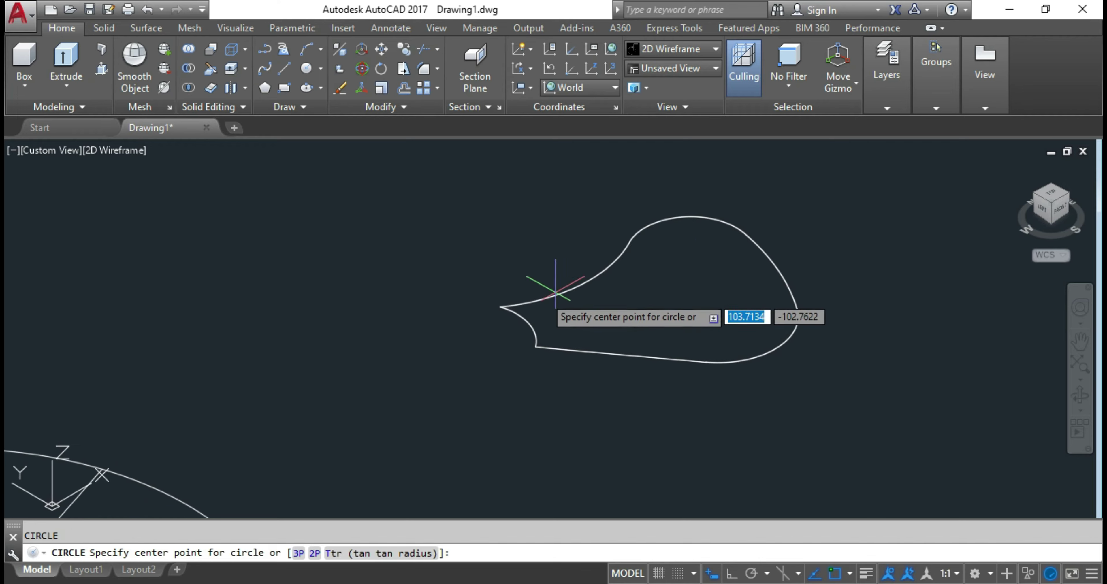
{"action": "left_click", "coordinate": [470, 339]}
{"action": "scroll", "coordinate": [533, 316], "scroll_direction": "up", "scroll_amount": 6}
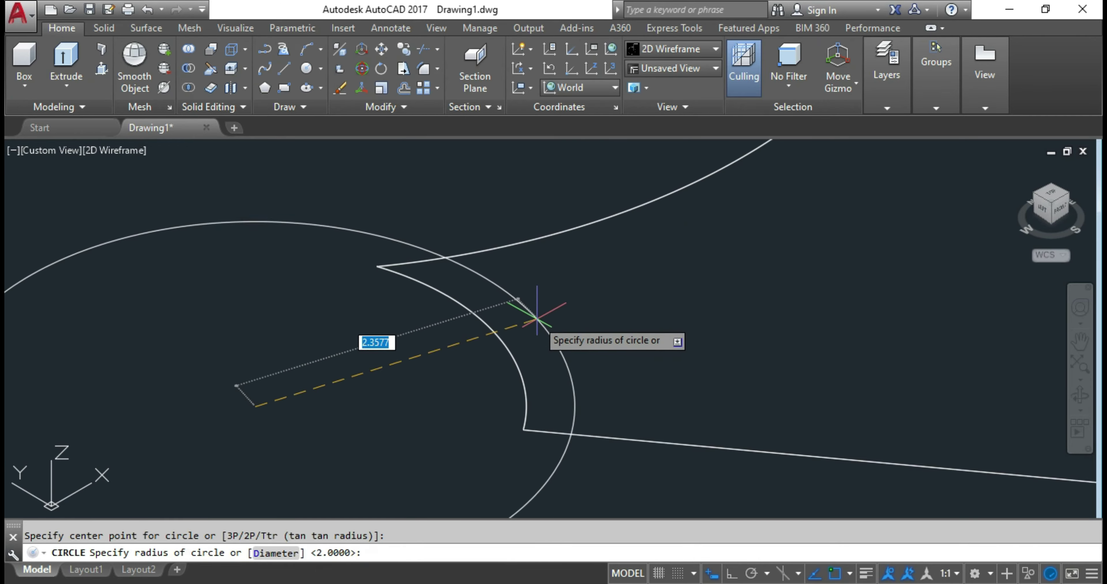
{"action": "scroll", "coordinate": [491, 356], "scroll_direction": "down", "scroll_amount": 7}
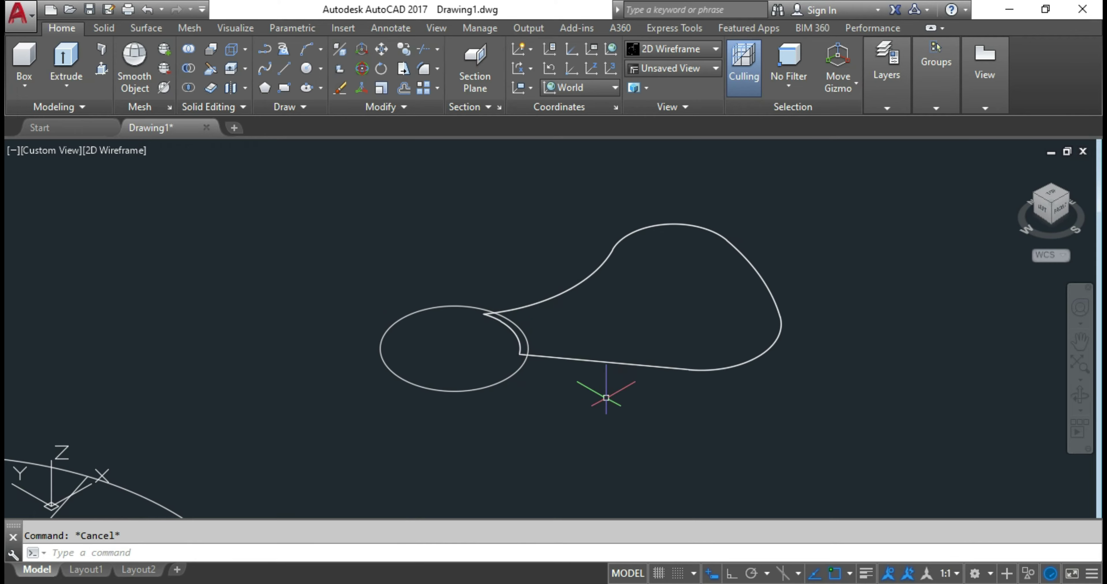
Draw a helix from the hub circle's centre with base and top radii of 2 on the blade's inner arc and a height of 3
{"action": "type", "text": "helix"}
{"action": "key", "text": "Return"}
{"action": "left_click", "coordinate": [472, 362]}
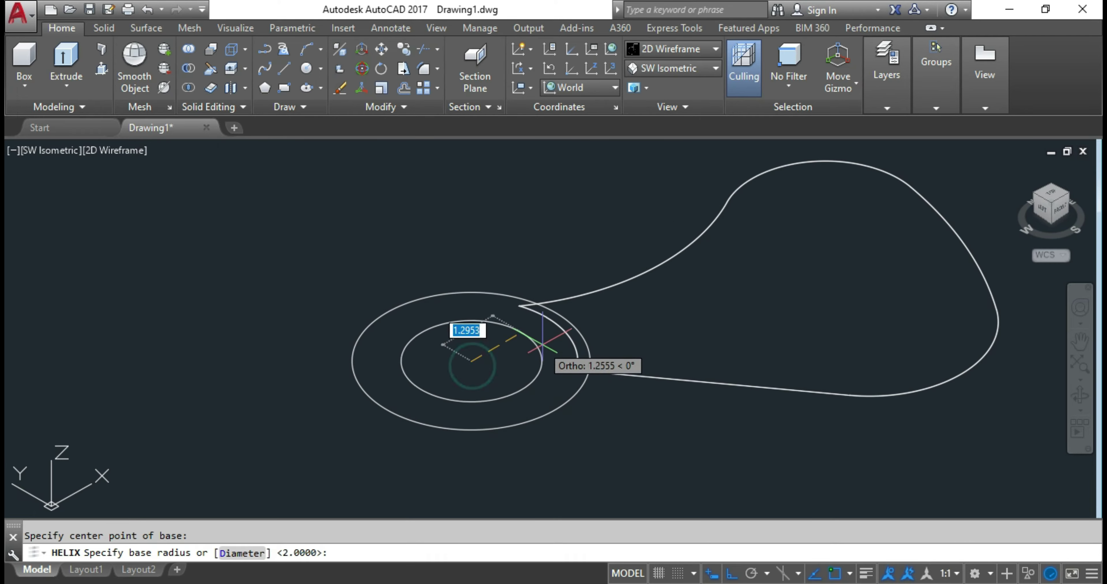
{"action": "left_click", "coordinate": [561, 332]}
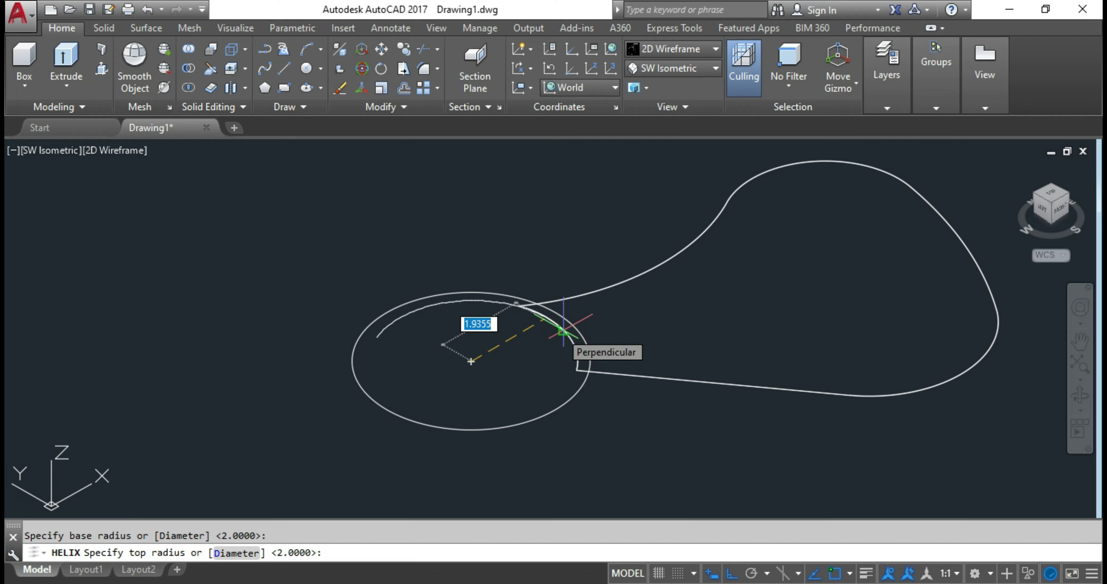
{"action": "left_click", "coordinate": [560, 331]}
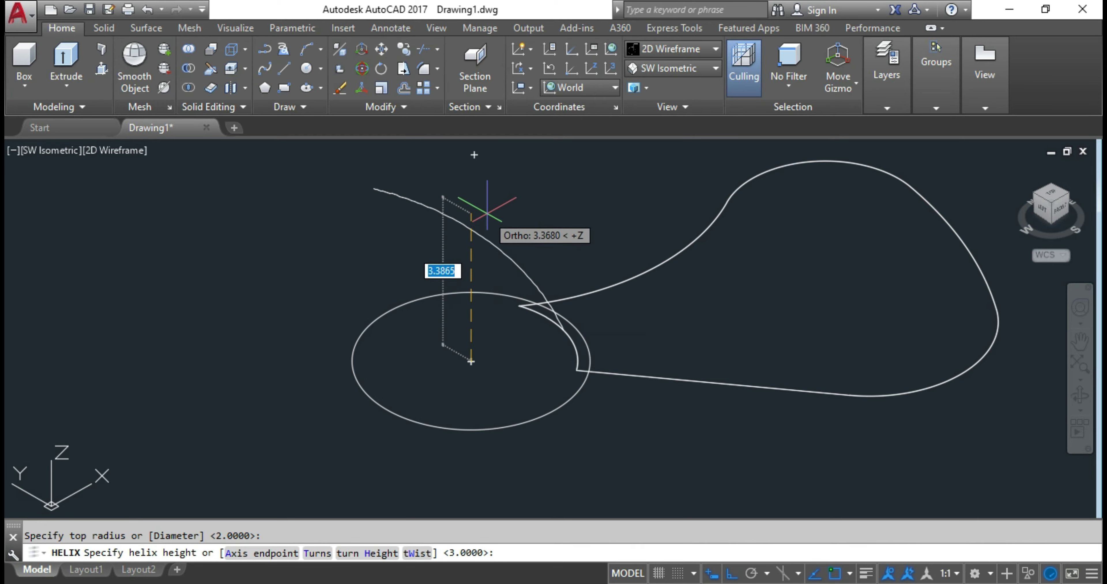
{"action": "key", "text": "Escape"}
Draw a straight polyline about 10.25 long from the helix's lower end outward along the X direction
{"action": "middle_click_drag", "start_coordinate": [527, 366], "coordinate": [399, 377]}
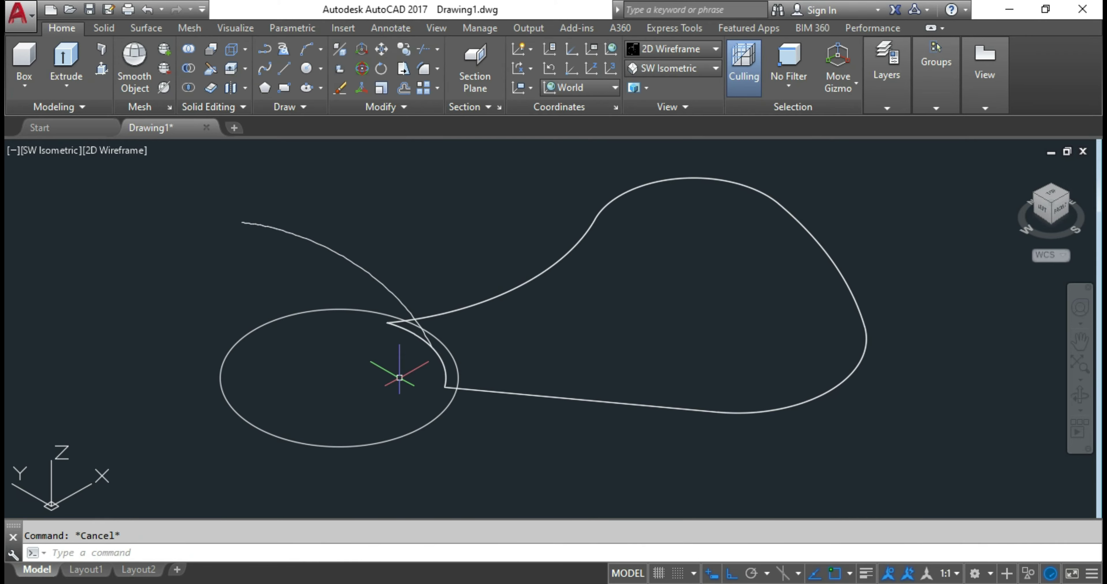
{"action": "type", "text": "pl"}
{"action": "key", "text": "Return"}
{"action": "scroll", "coordinate": [425, 347], "scroll_direction": "up", "scroll_amount": 3}
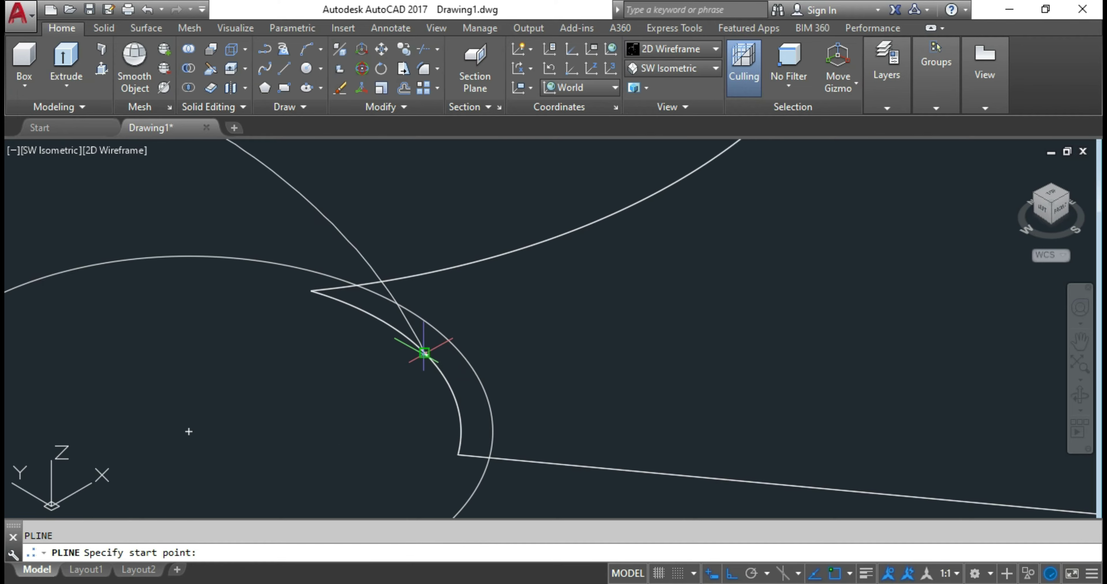
{"action": "left_click", "coordinate": [425, 351]}
{"action": "scroll", "coordinate": [665, 305], "scroll_direction": "down", "scroll_amount": 4}
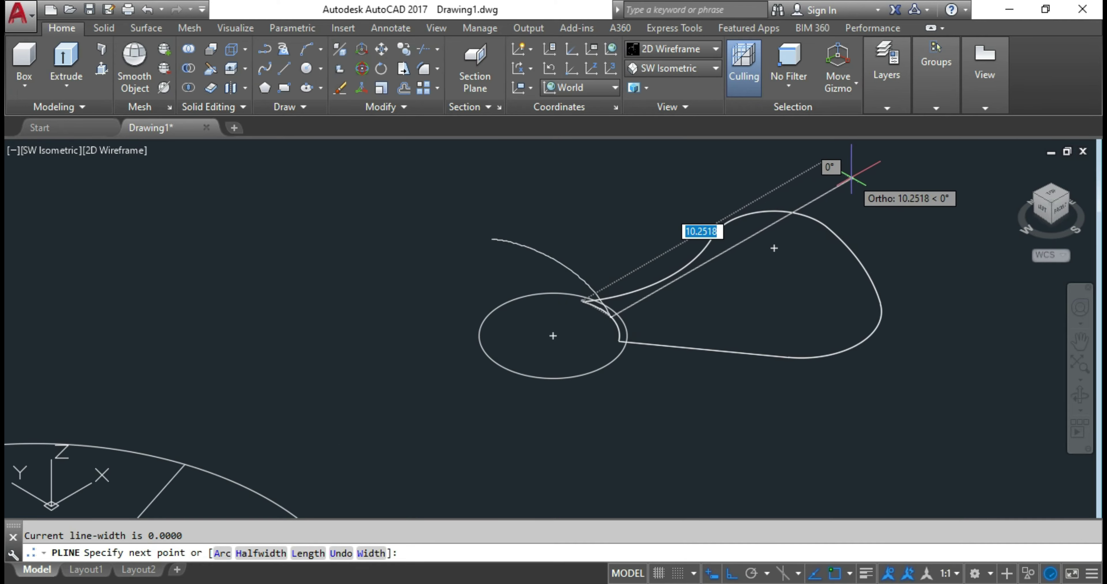
{"action": "left_click", "coordinate": [852, 178]}
{"action": "key", "text": "Escape"}
Try to sweep the straight polyline along the helix, and erase that polyline
{"action": "middle_click_drag", "start_coordinate": [773, 296], "coordinate": [683, 318]}
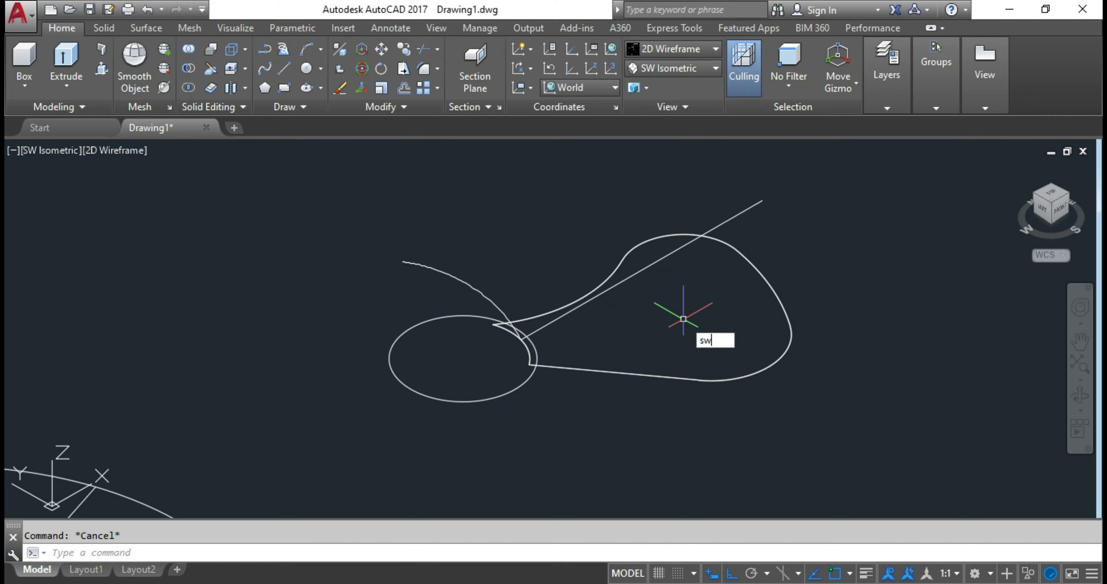
{"action": "type", "text": "SWEEP"}
{"action": "key", "text": "Return"}
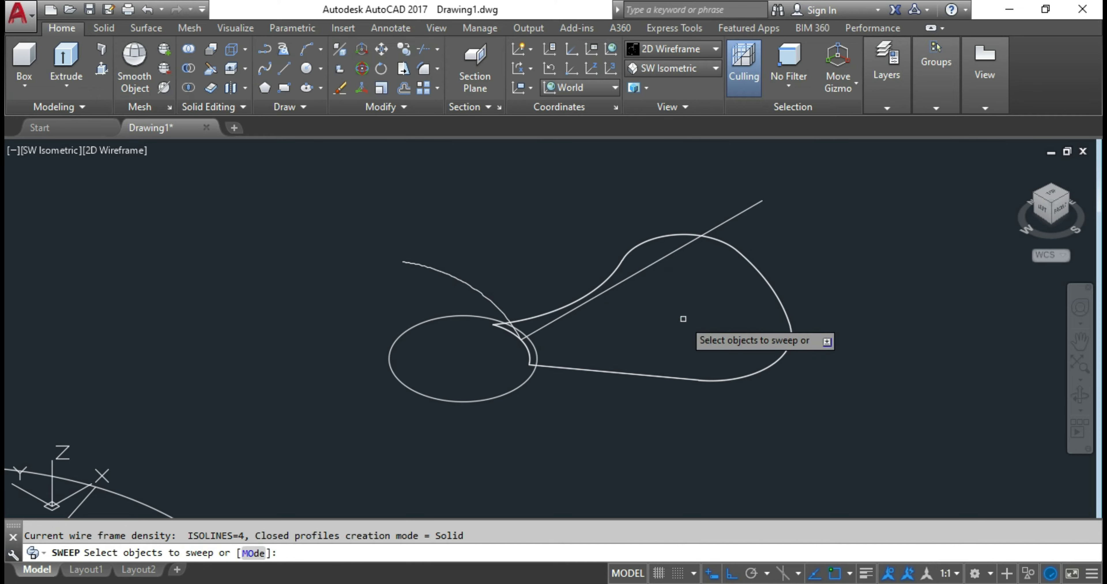
{"action": "left_click", "coordinate": [664, 257]}
{"action": "key", "text": "Return"}
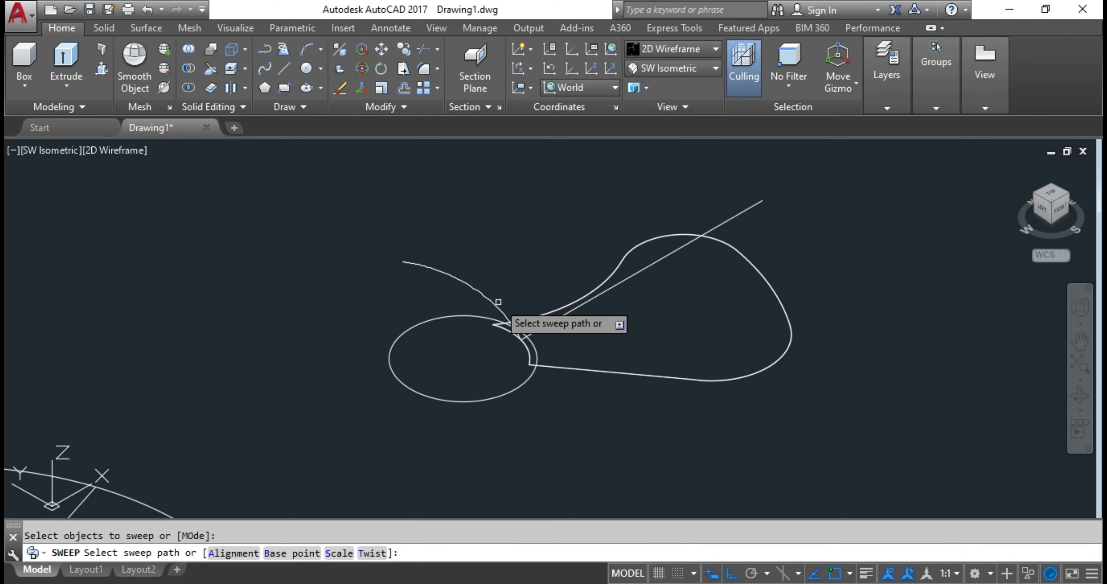
{"action": "left_click", "coordinate": [491, 302]}
{"action": "key", "text": "Escape"}
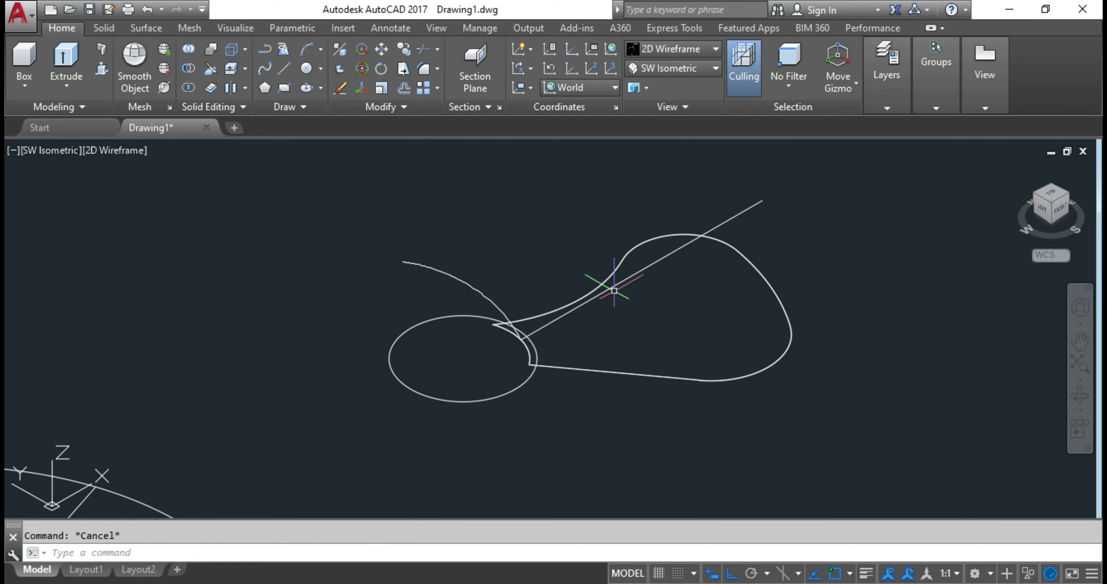
{"action": "left_click", "coordinate": [610, 290]}
{"action": "key", "text": "Delete"}
Draw a new straight polyline along the X direction from the helix's lower end to beyond the blade's outer edge
{"action": "type", "text": "pl"}
{"action": "key", "text": "Return"}
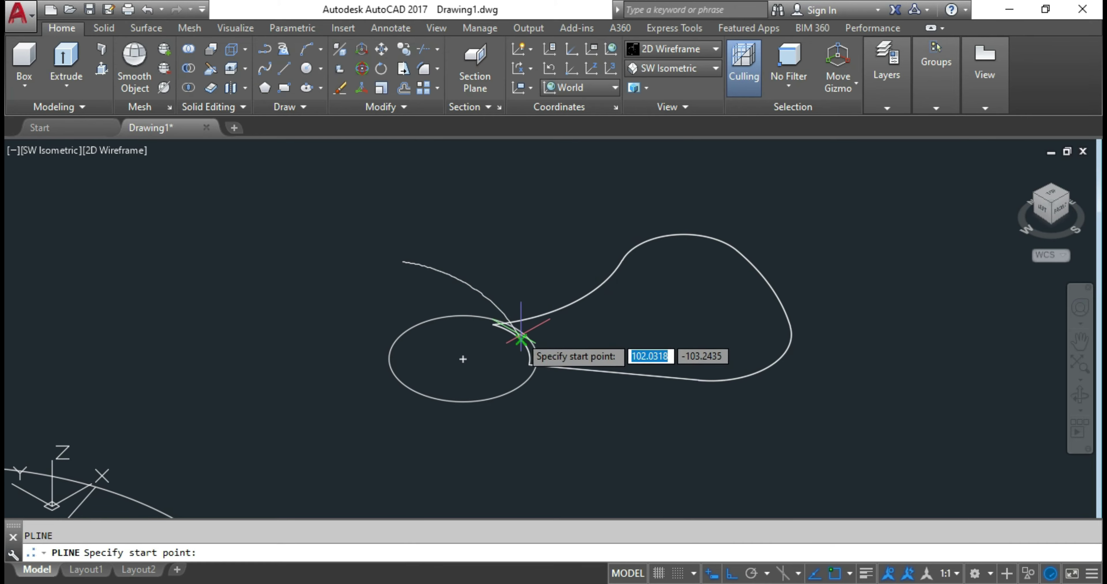
{"action": "scroll", "coordinate": [531, 336], "scroll_direction": "up", "scroll_amount": 2}
{"action": "left_click", "coordinate": [530, 336]}
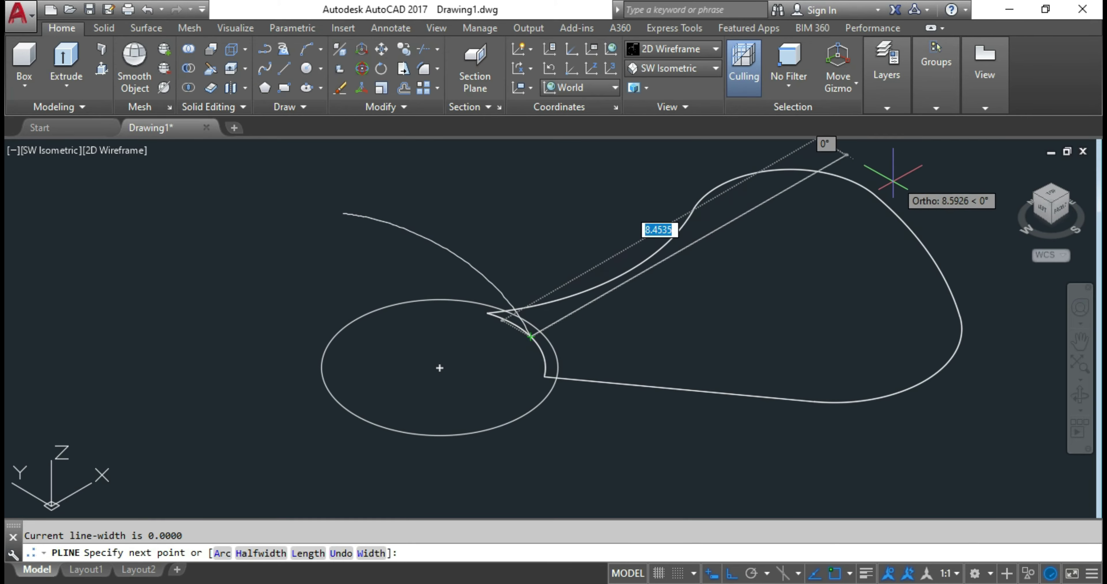
{"action": "middle_click_drag", "start_coordinate": [942, 135], "coordinate": [795, 219]}
{"action": "left_click", "coordinate": [795, 220]}
{"action": "key", "text": "Escape"}
Sweep the straight polyline along the helix to form a twisted surface
{"action": "type", "text": "sweep"}
{"action": "key", "text": "Return"}
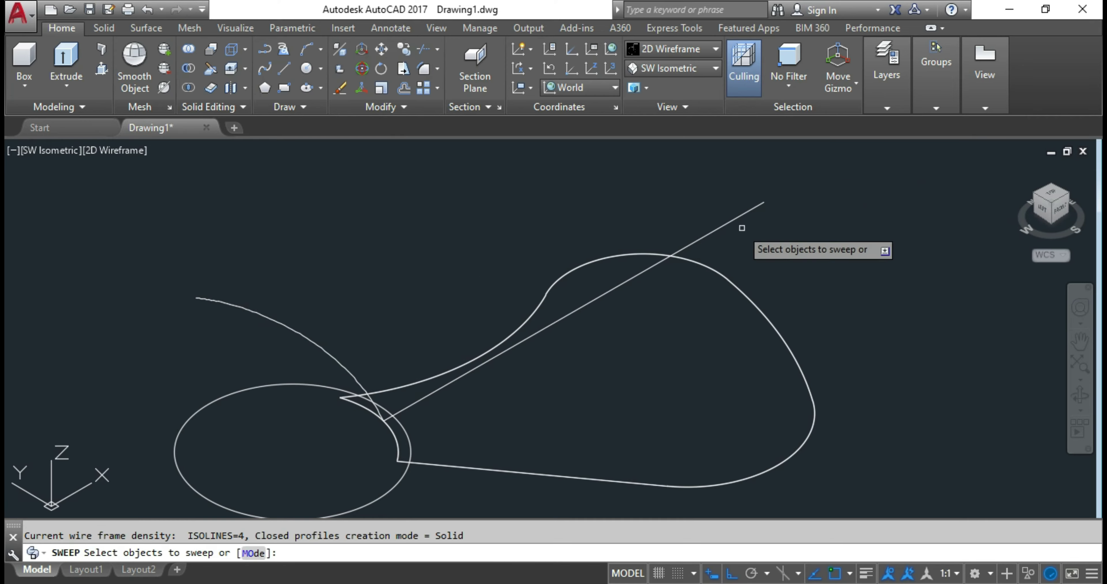
{"action": "left_click", "coordinate": [724, 224]}
{"action": "key", "text": "Return"}
{"action": "left_click", "coordinate": [359, 385]}
{"action": "scroll", "coordinate": [359, 385], "scroll_direction": "down", "scroll_amount": 6}
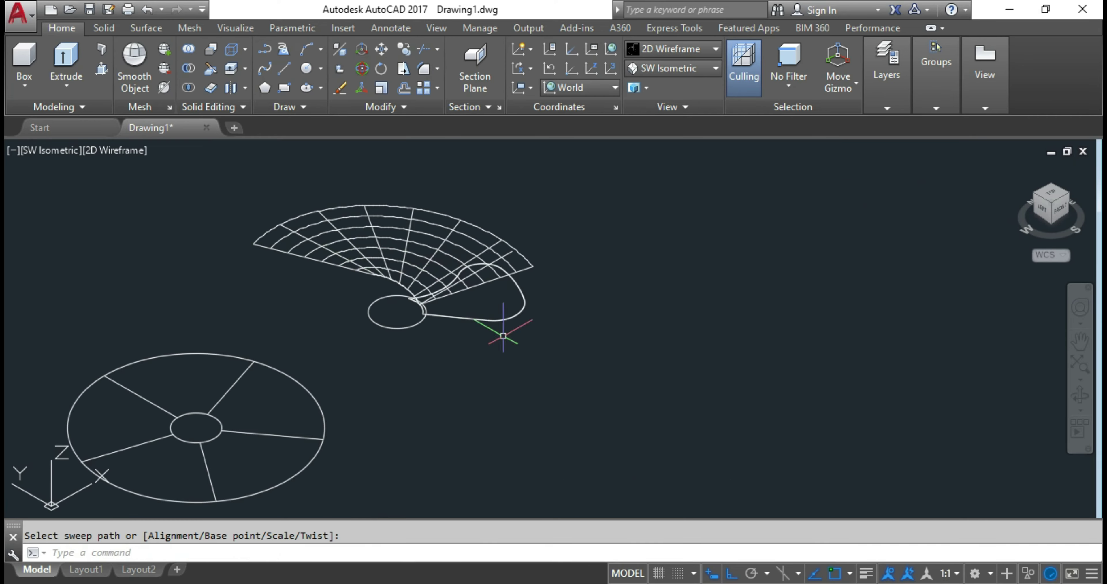
{"action": "scroll", "coordinate": [508, 331], "scroll_direction": "up", "scroll_amount": 3}
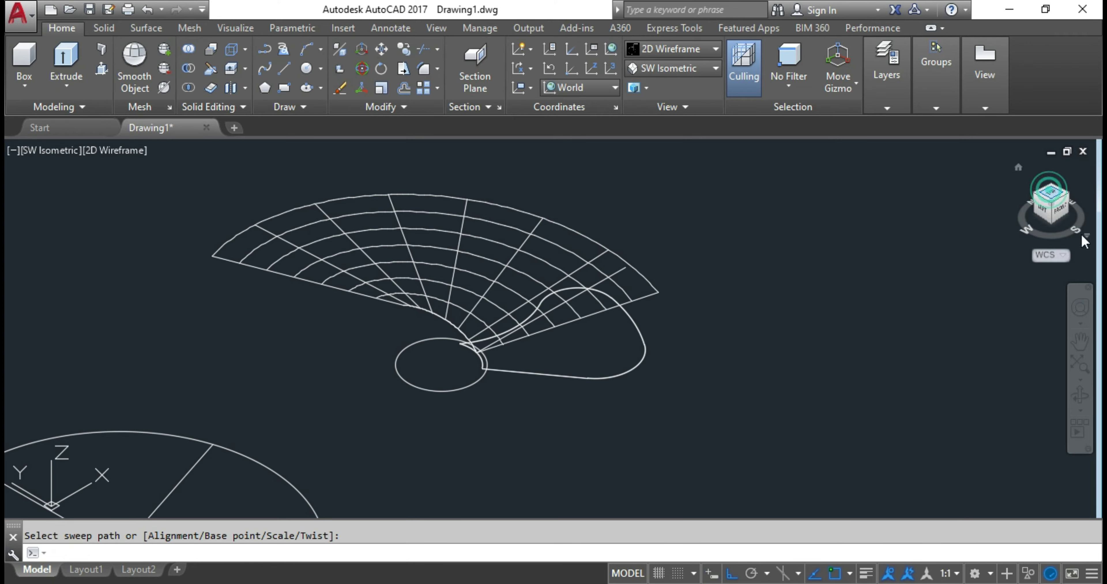
In the top view with Ortho off, rotate the swept surface clockwise about the hub circle's centre until it covers the whole blade outline
{"action": "left_click", "coordinate": [1049, 190]}
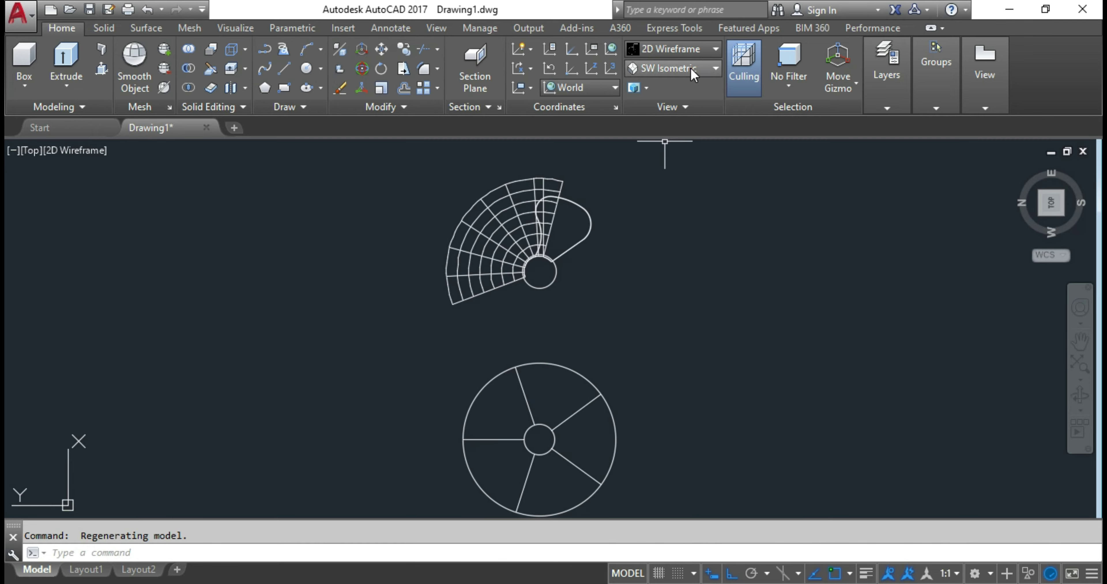
{"action": "left_click", "coordinate": [1086, 173]}
{"action": "scroll", "coordinate": [739, 319], "scroll_direction": "up", "scroll_amount": 4}
{"action": "scroll", "coordinate": [552, 314], "scroll_direction": "down", "scroll_amount": 4}
{"action": "key", "text": "Escape"}
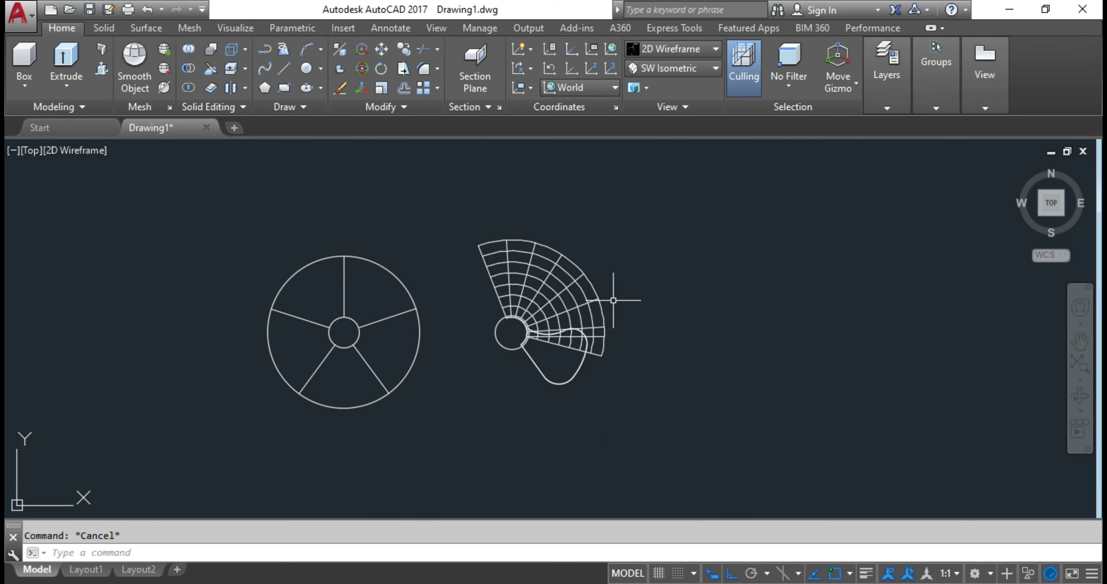
{"action": "type", "text": "ro"}
{"action": "key", "text": "Return"}
{"action": "left_click", "coordinate": [604, 331]}
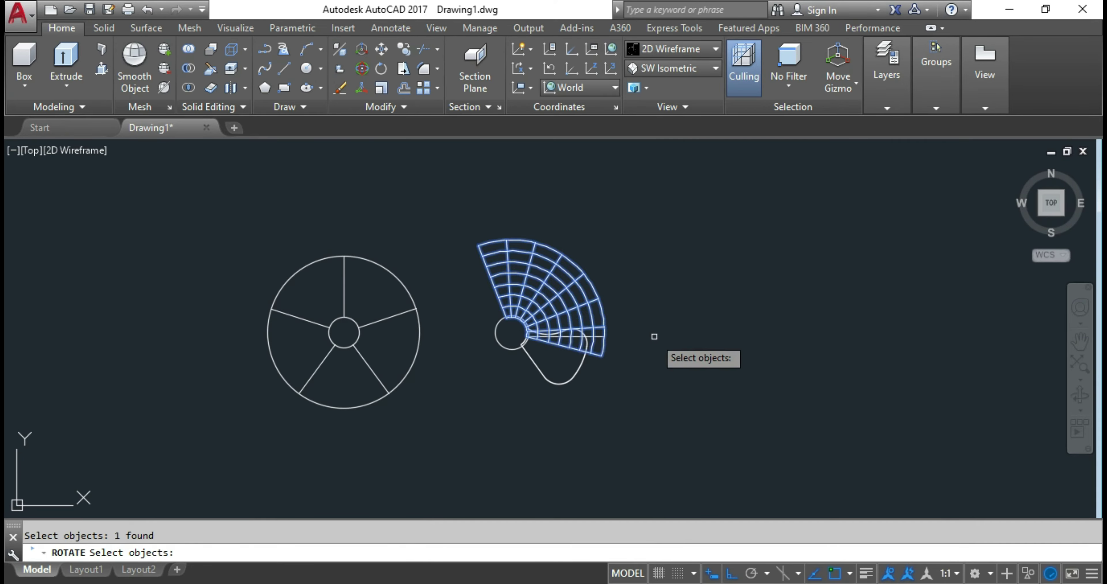
{"action": "key", "text": "Return"}
{"action": "key", "text": "F8"}
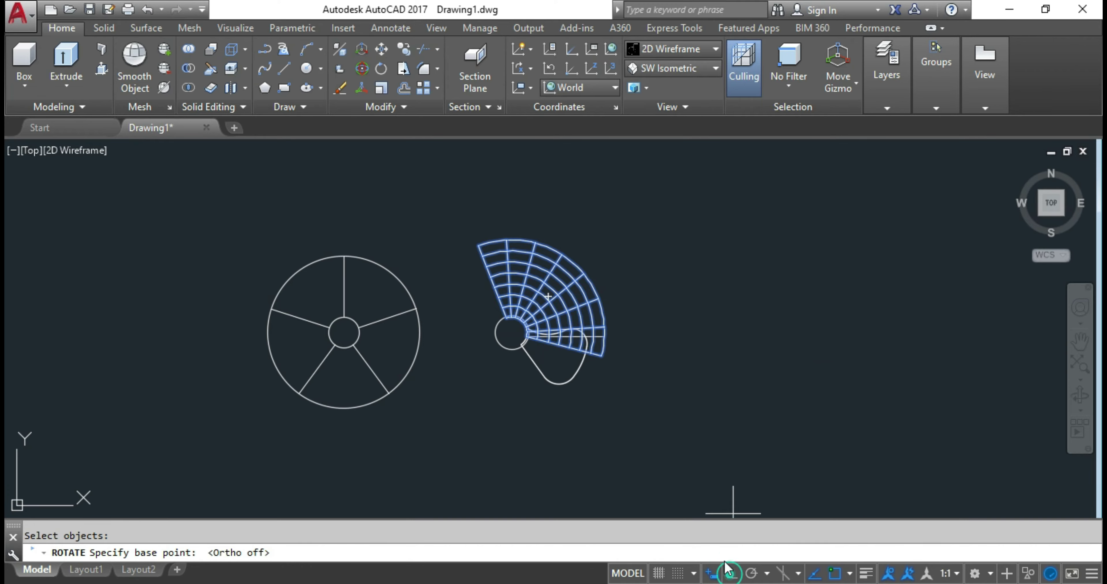
{"action": "left_click", "coordinate": [512, 332]}
{"action": "left_click", "coordinate": [424, 263]}
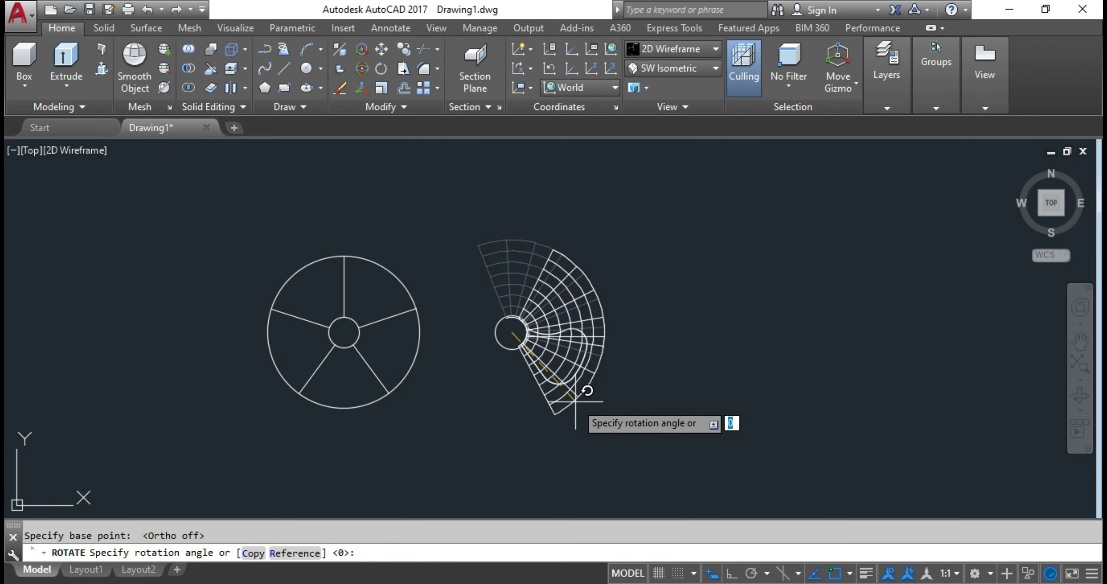
{"action": "key", "text": "Escape"}
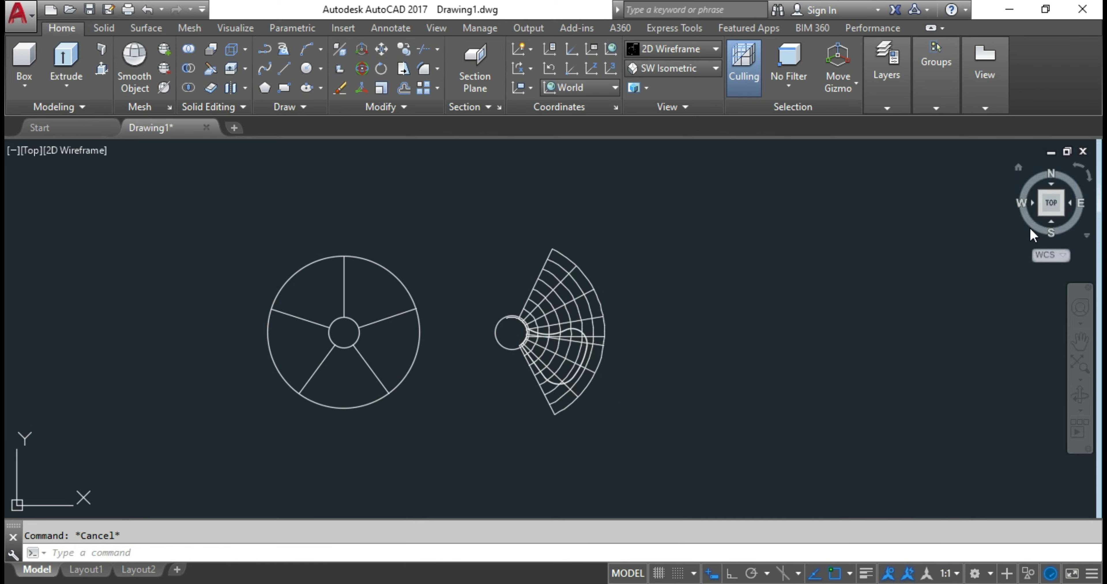
Return to the 3D view and thicken the twisted swept surface by 0.5
{"action": "left_click", "coordinate": [1018, 168]}
{"action": "scroll", "coordinate": [653, 276], "scroll_direction": "up", "scroll_amount": 4}
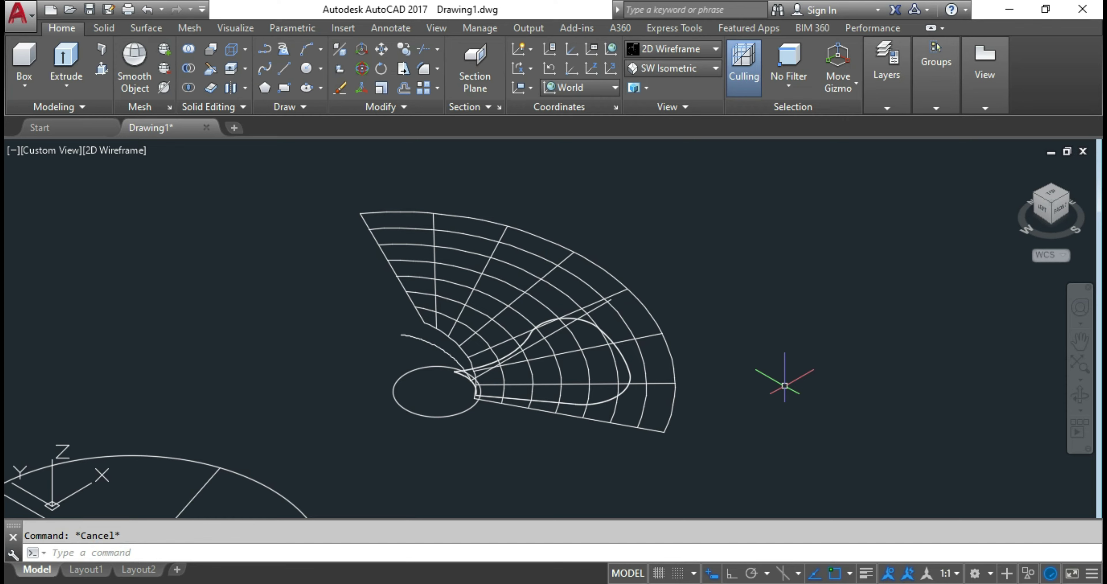
{"action": "type", "text": "ck"}
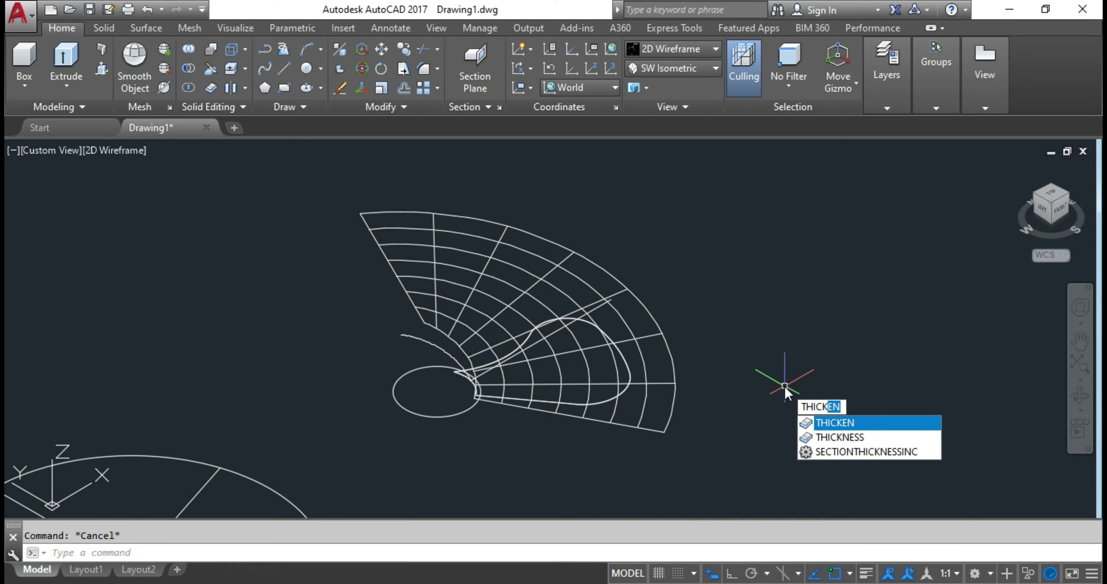
{"action": "key", "text": "Return"}
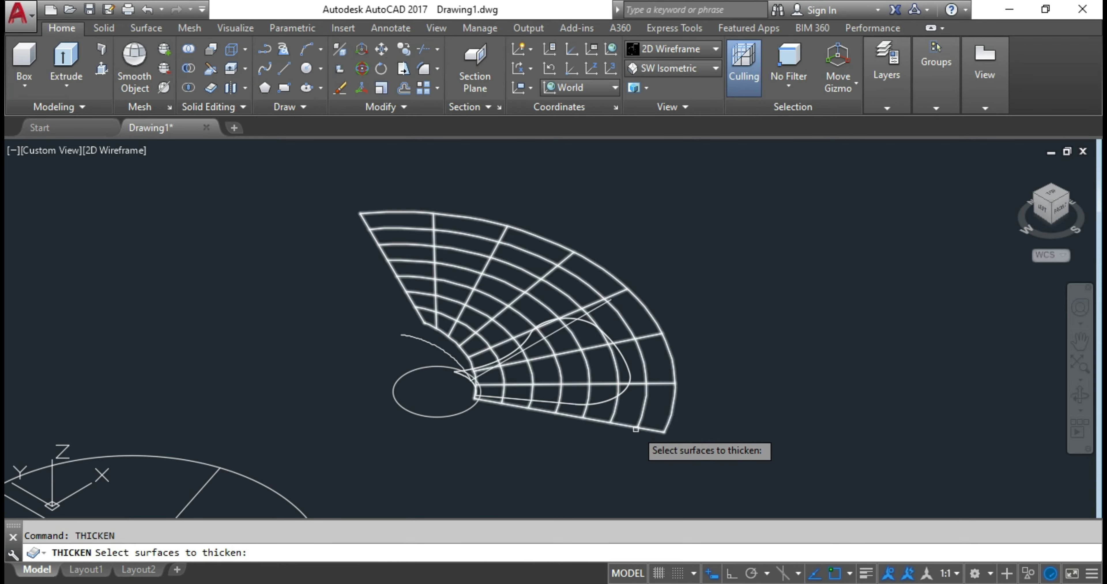
{"action": "left_click", "coordinate": [636, 427]}
{"action": "key", "text": "Return"}
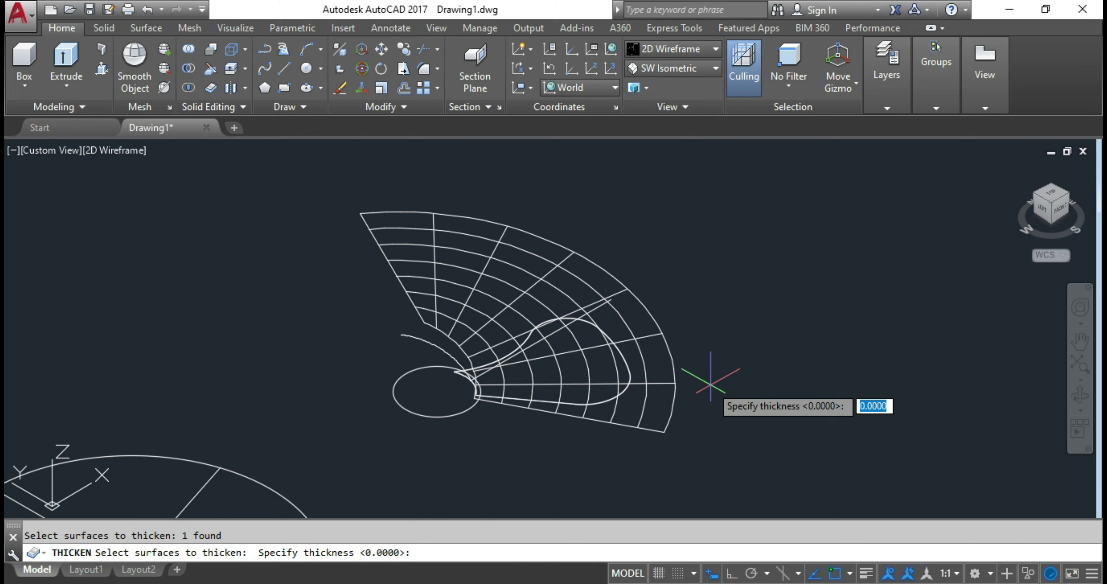
{"action": "type", "text": "0.5"}
{"action": "key", "text": "Return"}
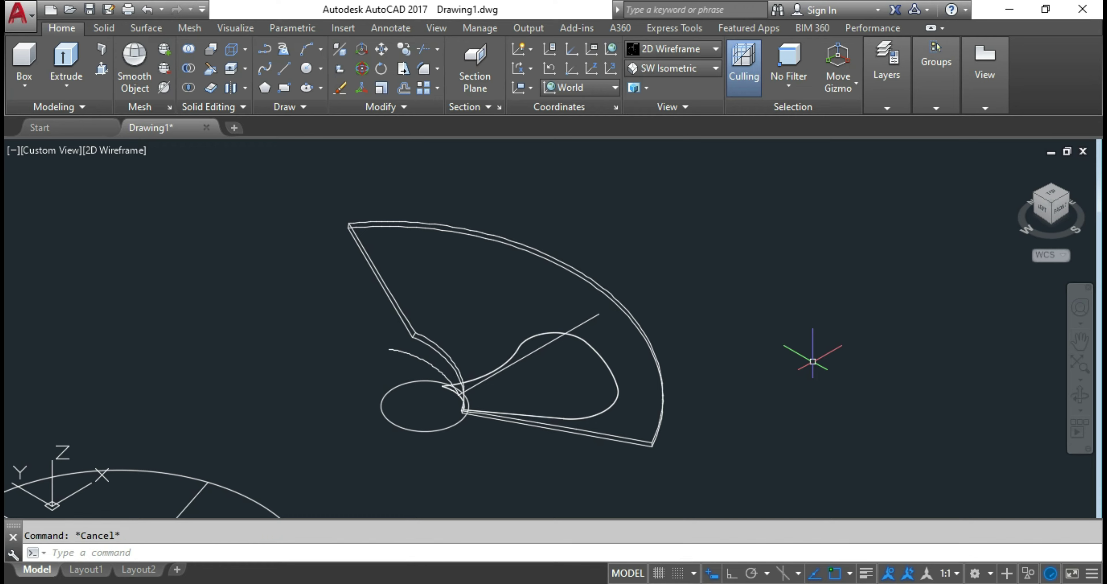
Presspull the closed blade outline upward into a solid that passes completely through the thickened surface
{"action": "type", "text": "PRESSP"}
{"action": "key", "text": "Return"}
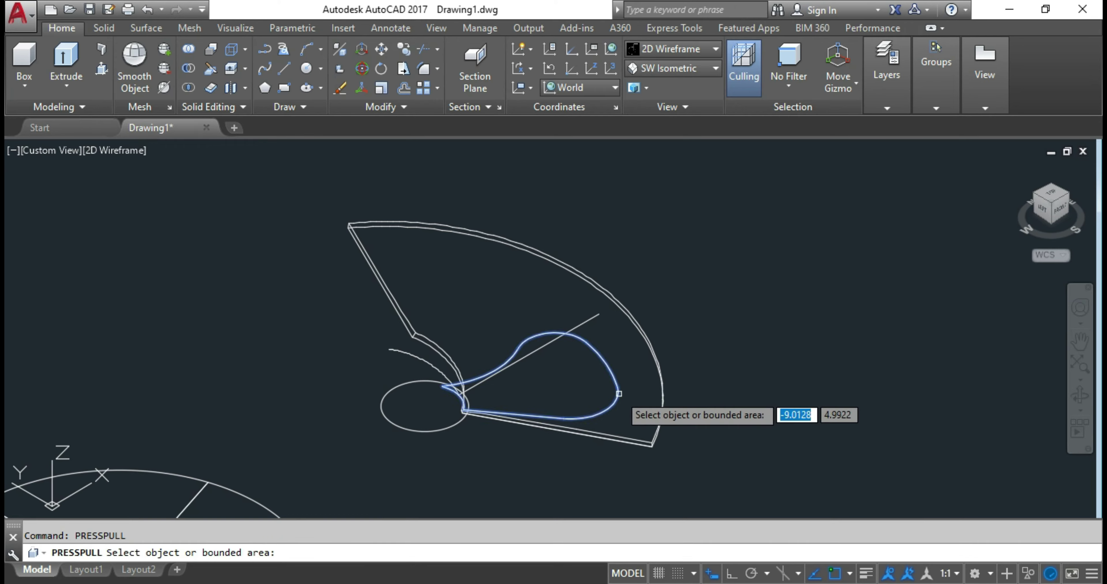
{"action": "left_click", "coordinate": [571, 392]}
{"action": "left_click", "coordinate": [602, 222]}
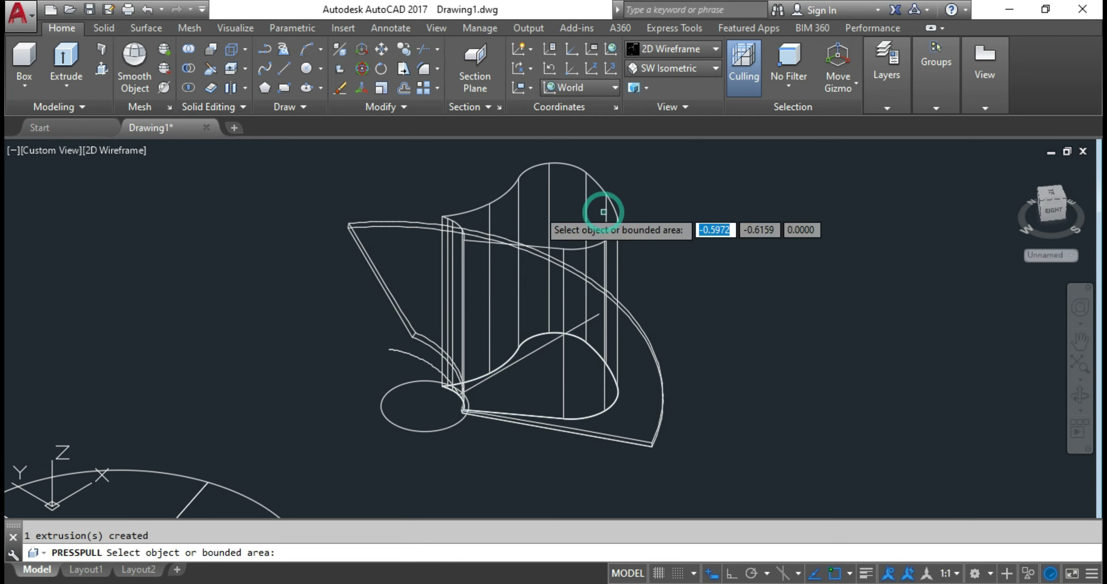
{"action": "key", "text": "Escape"}
Set the visual style to Realistic with SHADEMODE
{"action": "type", "text": "SHADEMODE"}
{"action": "key", "text": "Return"}
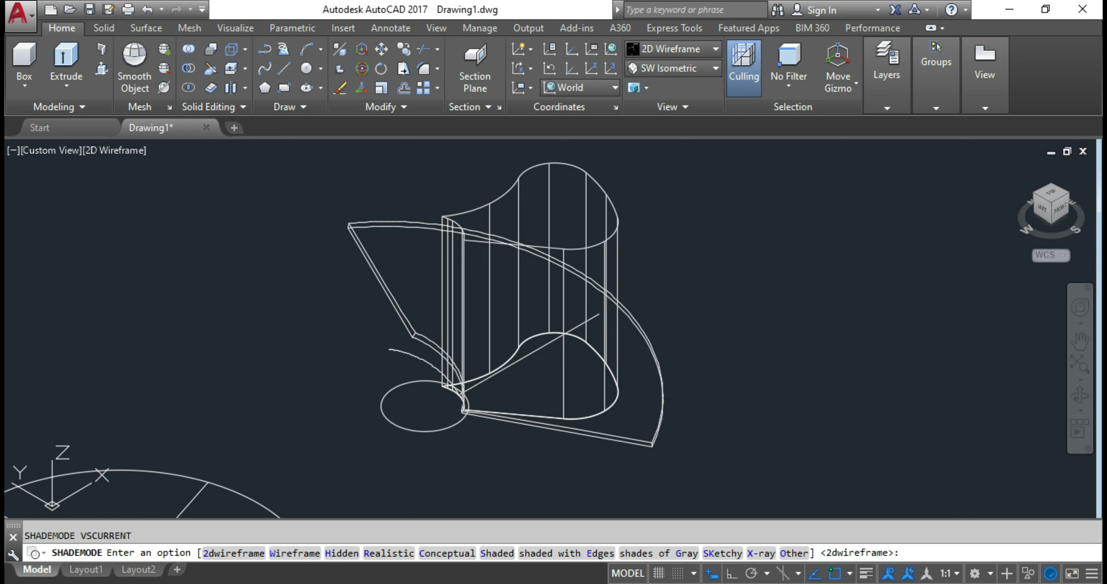
{"action": "type", "text": "r"}
{"action": "key", "text": "Return"}
{"action": "mouse_move", "coordinate": [699, 362]}
{"action": "middle_mouse_down", "text": "shift"}
{"action": "mouse_move", "coordinate": [659, 313]}
{"action": "mouse_move", "coordinate": [608, 423]}
{"action": "mouse_move", "coordinate": [644, 391]}
{"action": "middle_mouse_up", "text": "shift"}
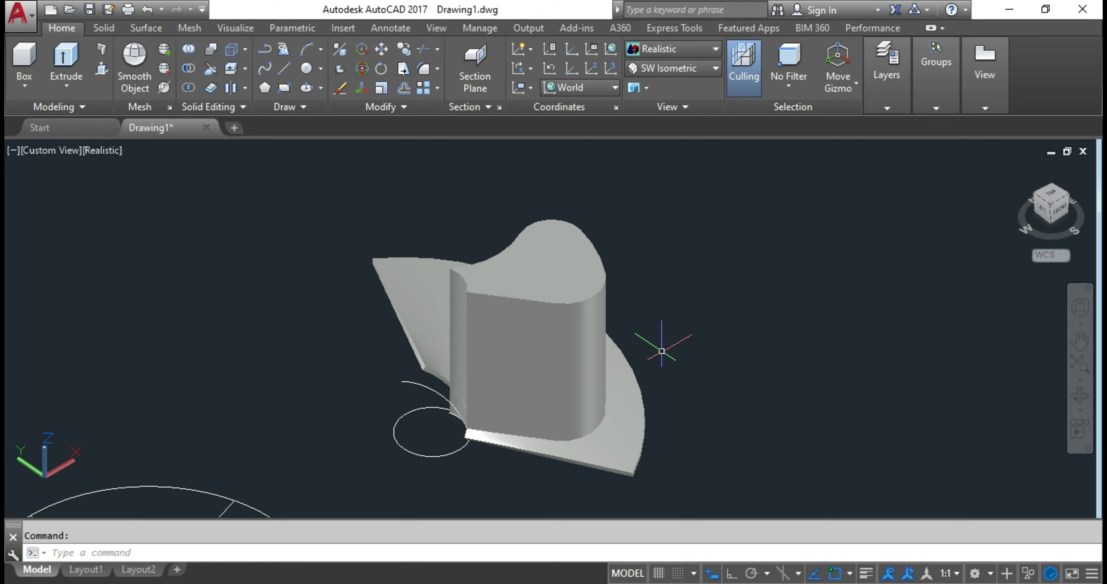
Intersect the extruded blade solid with the thickened twisted solid, keeping only their common volume as the blade
{"action": "key", "text": "Return"}
{"action": "left_click", "coordinate": [710, 432]}
{"action": "left_click", "coordinate": [539, 358]}
{"action": "key", "text": "Return"}
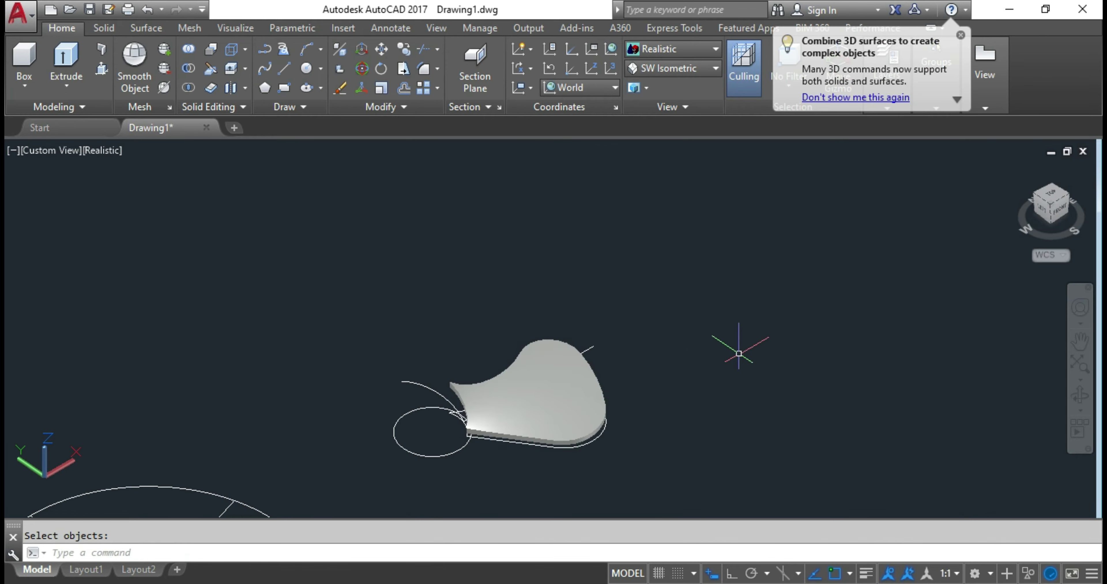
{"action": "middle_click_drag", "start_coordinate": [736, 348], "coordinate": [779, 272]}
{"action": "scroll", "coordinate": [530, 313], "scroll_direction": "up", "scroll_amount": 3}
{"action": "key", "text": "Escape"}
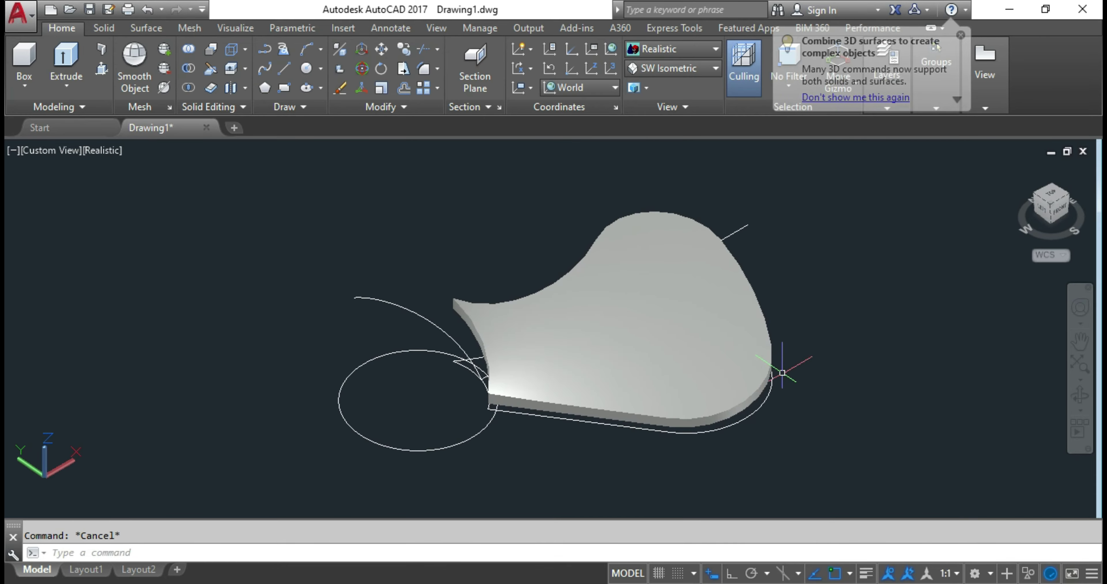
{"action": "type", "text": "f"}
{"action": "key", "text": "Return"}
{"action": "type", "text": "r"}
{"action": "key", "text": "Return"}
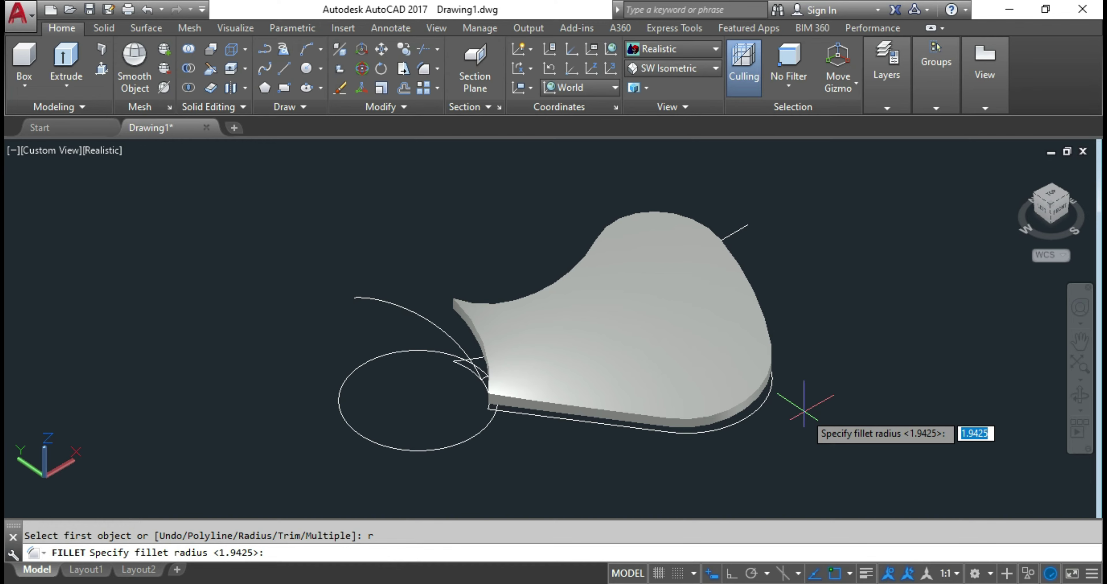
{"action": "scroll", "coordinate": [804, 408], "scroll_direction": "up", "scroll_amount": 4}
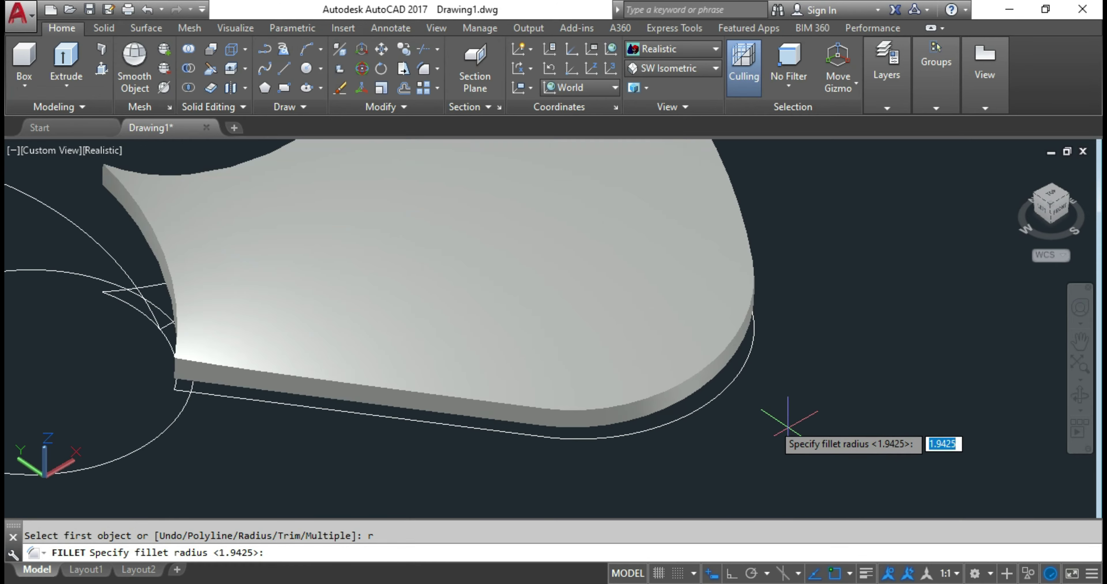
{"action": "key", "text": "Escape"}
Erase the leftover outline's rounded corner and straight edge beneath the blade, plus the straight sweep polyline
{"action": "scroll", "coordinate": [793, 384], "scroll_direction": "down", "scroll_amount": 3}
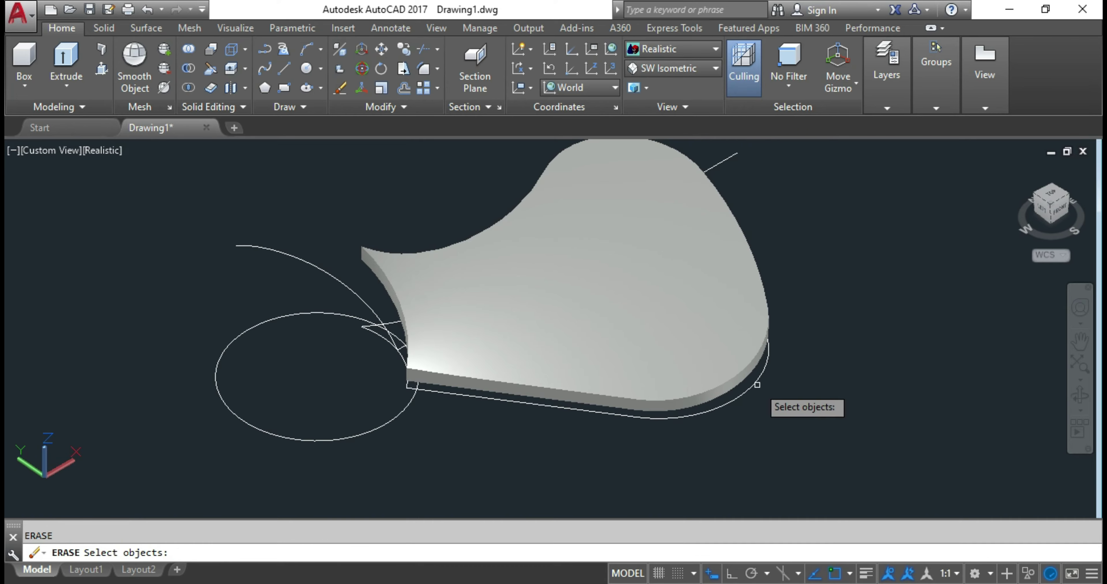
{"action": "key", "text": "Escape"}
{"action": "key", "text": "space"}
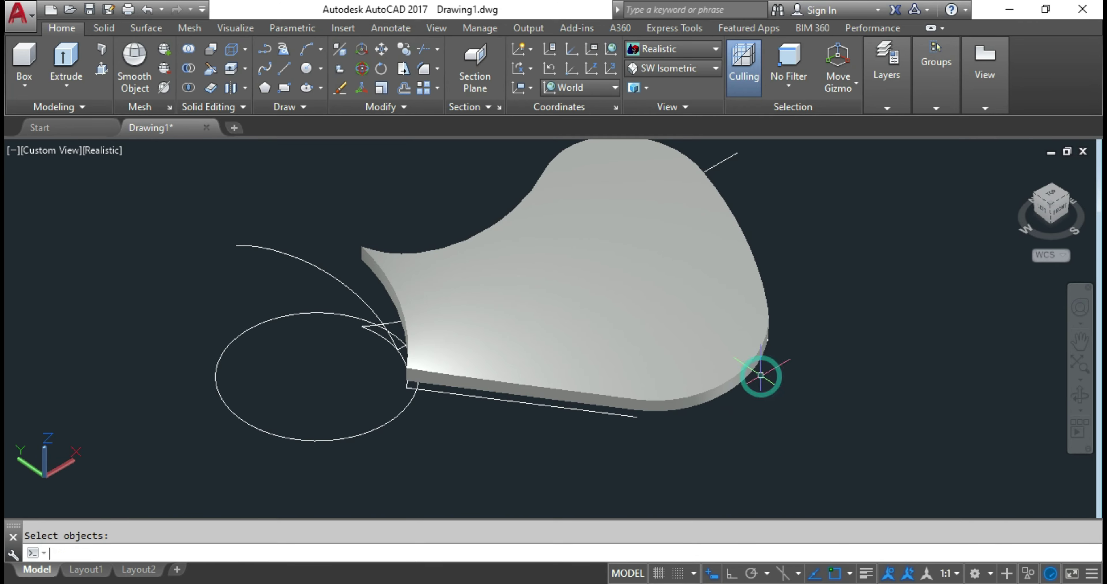
{"action": "key", "text": "space"}
{"action": "middle_click_drag", "start_coordinate": [769, 278], "coordinate": [697, 366]}
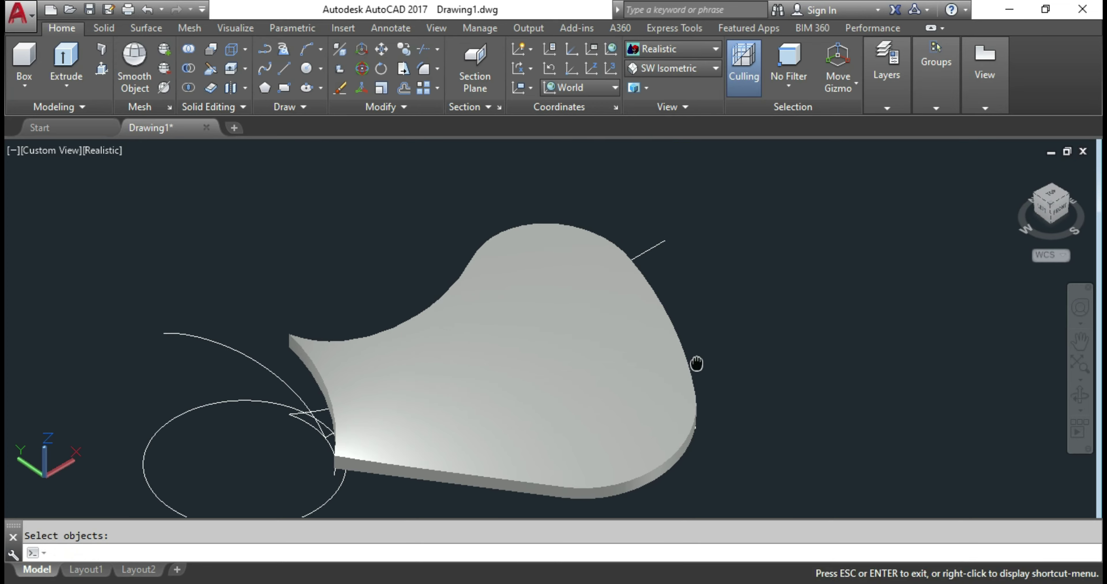
{"action": "key", "text": "space"}
Erase the remaining concave and outer curves of the original outline beneath the blade
{"action": "middle_click_drag", "start_coordinate": [662, 247], "coordinate": [502, 450], "text": "shift"}
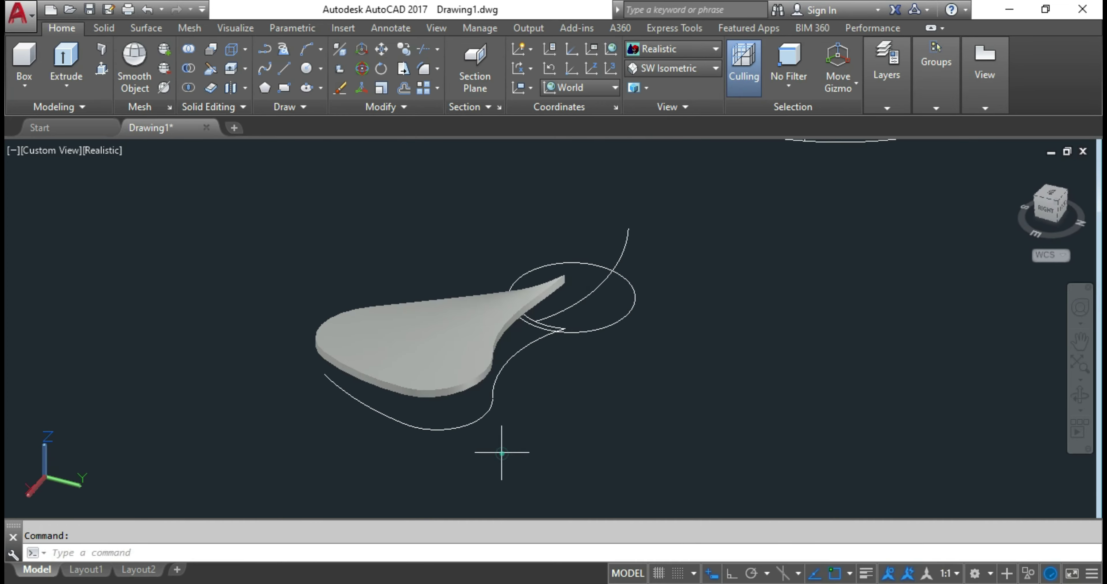
{"action": "left_click", "coordinate": [533, 409]}
{"action": "left_click", "coordinate": [519, 341]}
{"action": "key", "text": "Delete"}
{"action": "left_click", "coordinate": [430, 461]}
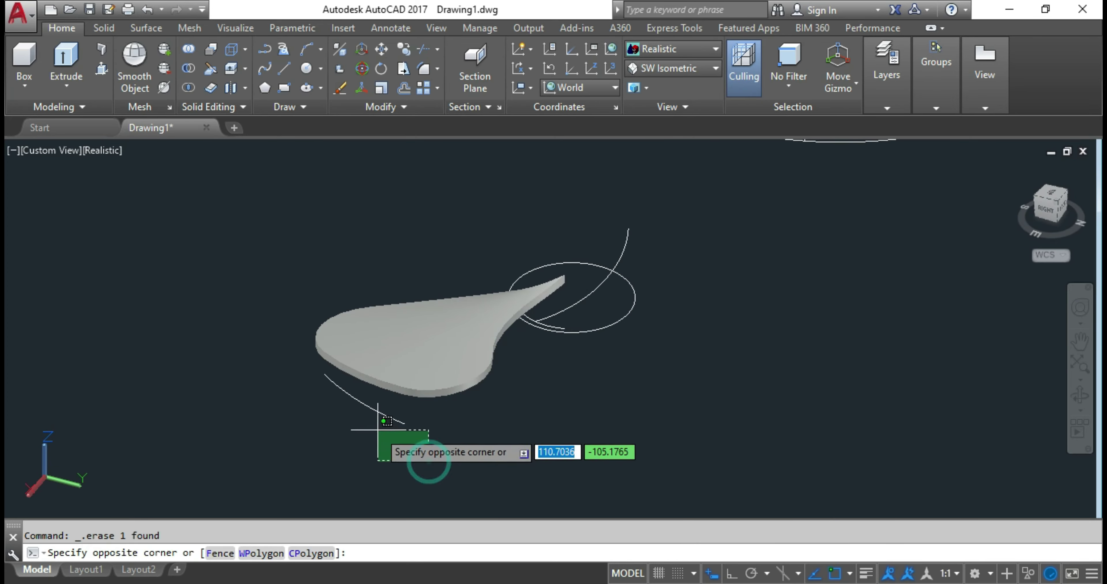
{"action": "left_click", "coordinate": [364, 416]}
{"action": "key", "text": "Delete"}
Erase the helix and the leftover inner outline arc, keeping only the blade and the hub circle
{"action": "scroll", "coordinate": [546, 319], "scroll_direction": "up", "scroll_amount": 3}
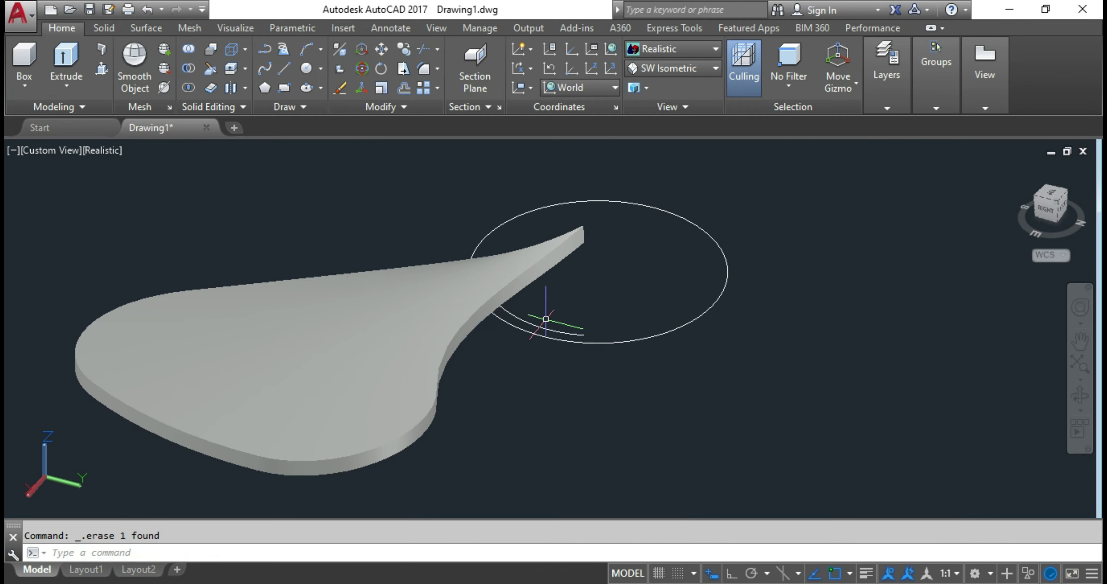
{"action": "key", "text": "Delete"}
{"action": "scroll", "coordinate": [517, 370], "scroll_direction": "down", "scroll_amount": 7}
{"action": "scroll", "coordinate": [532, 358], "scroll_direction": "up", "scroll_amount": 8}
{"action": "left_click", "coordinate": [532, 356]}
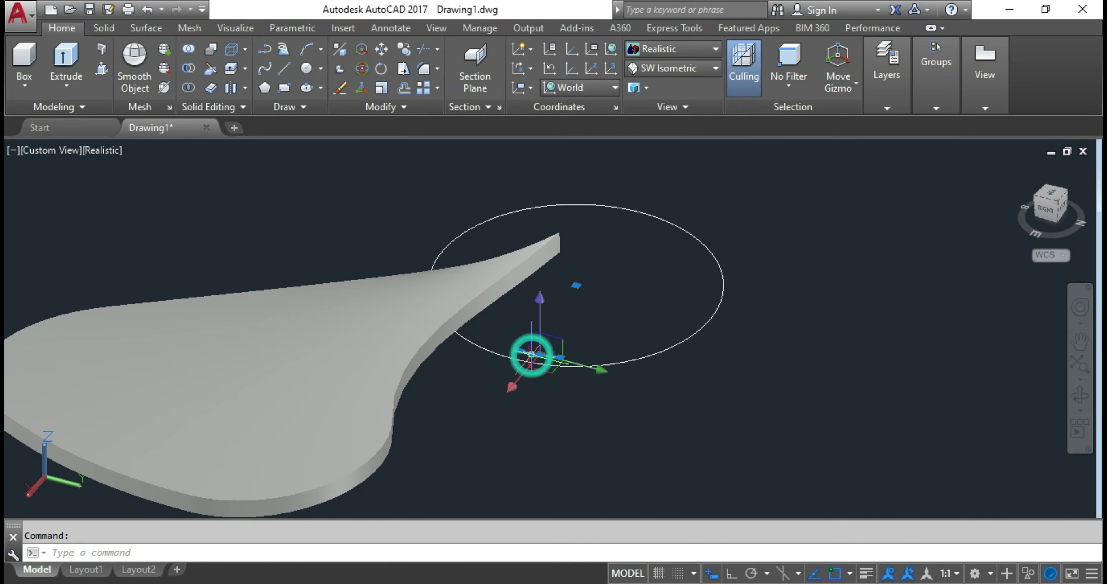
{"action": "key", "text": "Delete"}
Fillet the blade's upper edges along the straight side, outer tip and concave side with a radius of 0.1
{"action": "scroll", "coordinate": [527, 352], "scroll_direction": "down", "scroll_amount": 7}
{"action": "mouse_move", "coordinate": [490, 404]}
{"action": "middle_mouse_down", "text": "shift"}
{"action": "mouse_move", "coordinate": [712, 404]}
{"action": "mouse_move", "coordinate": [729, 391]}
{"action": "mouse_move", "coordinate": [601, 424]}
{"action": "mouse_move", "coordinate": [622, 397]}
{"action": "middle_mouse_up", "text": "shift"}
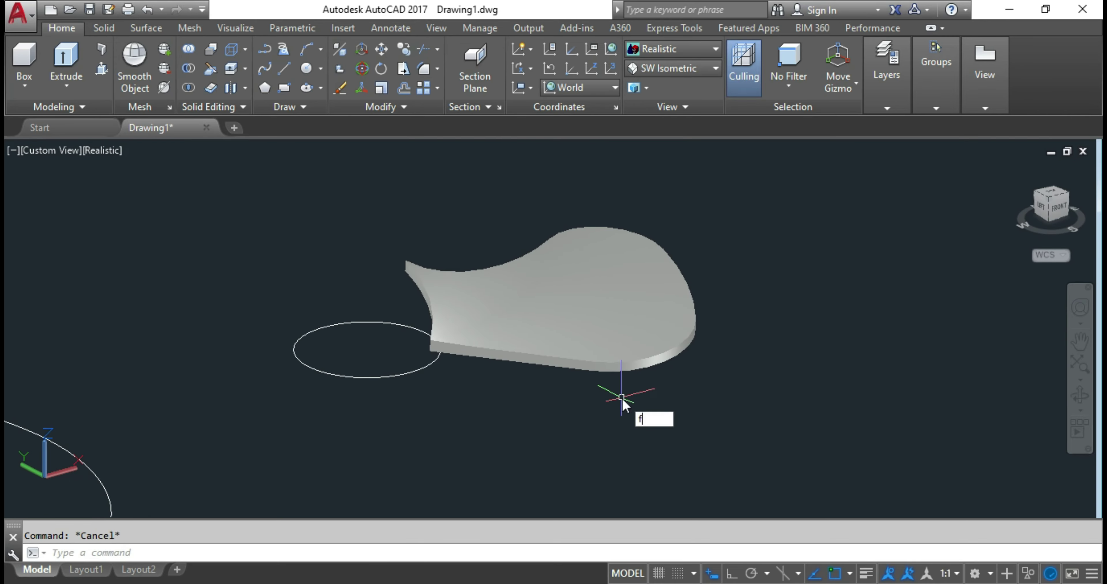
{"action": "type", "text": "illet"}
{"action": "key", "text": "Return"}
{"action": "type", "text": "r"}
{"action": "key", "text": "Return"}
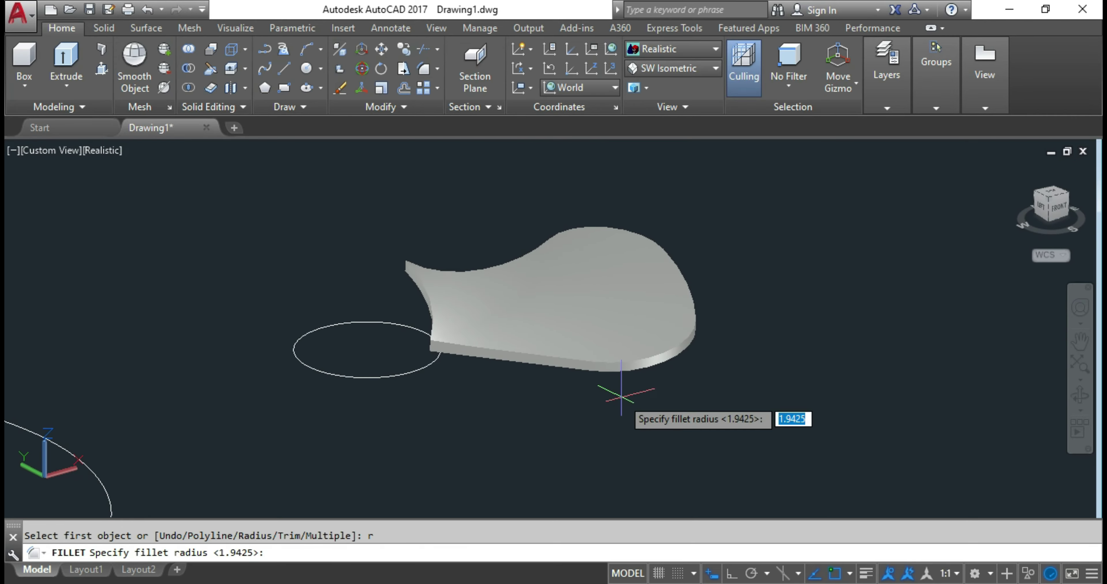
{"action": "type", "text": ".1"}
{"action": "key", "text": "Return"}
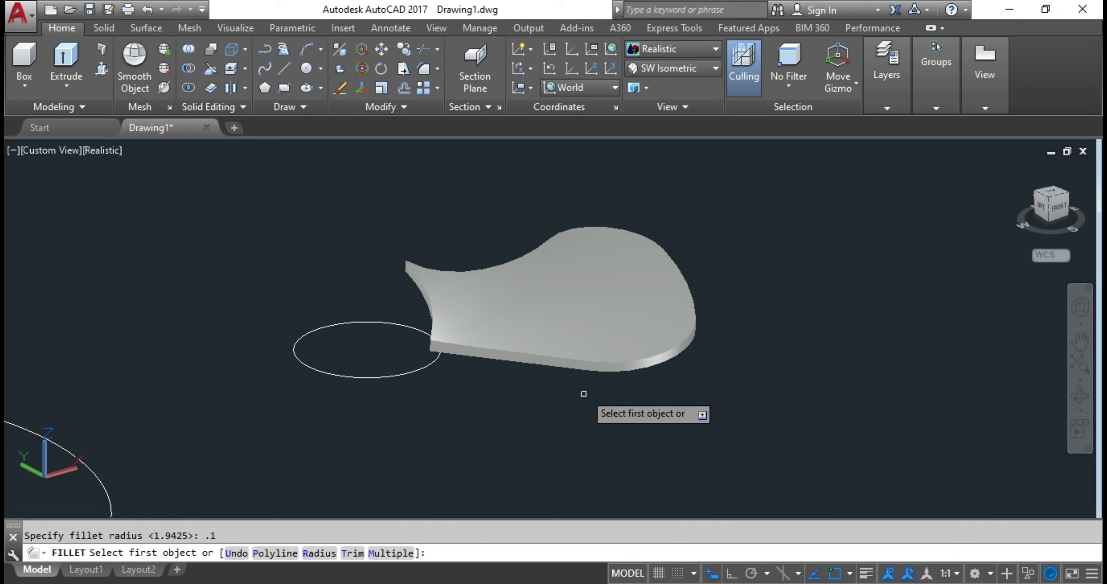
{"action": "left_click", "coordinate": [513, 356]}
{"action": "key", "text": "Return"}
{"action": "left_click", "coordinate": [620, 361]}
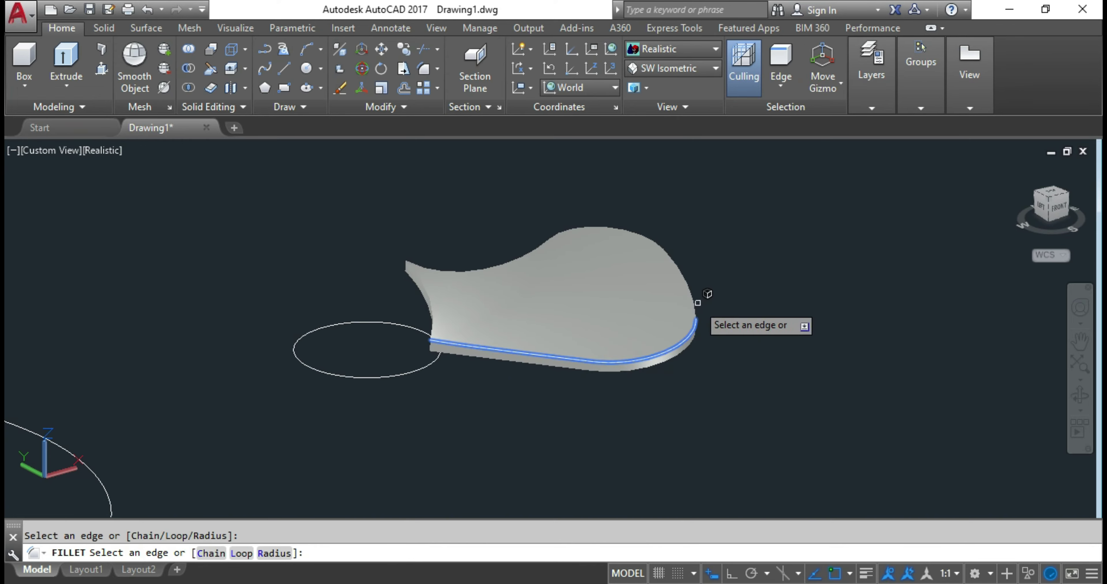
{"action": "left_click", "coordinate": [695, 298]}
{"action": "left_click", "coordinate": [533, 238]}
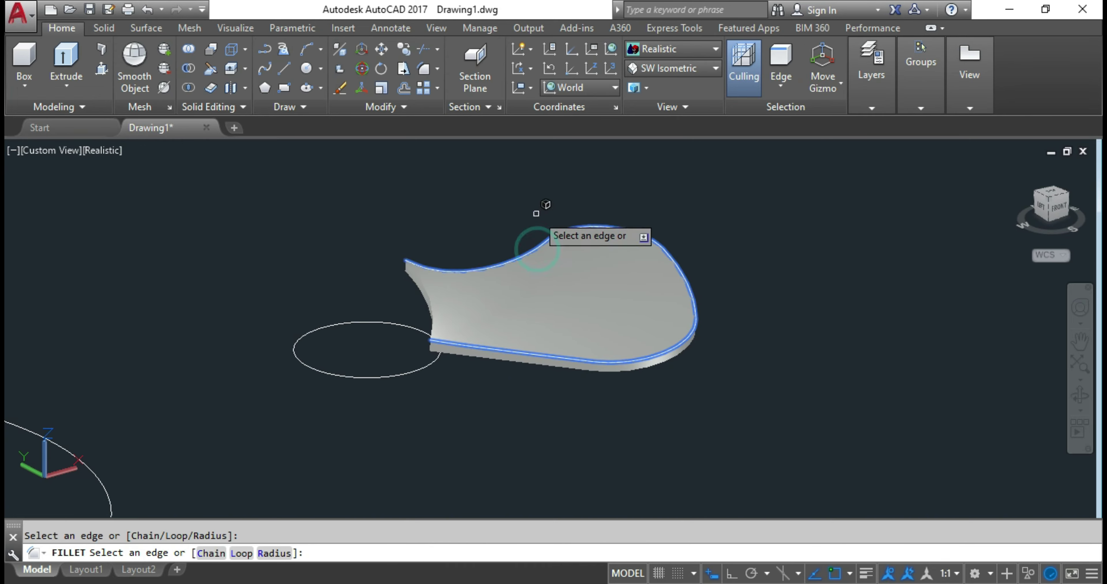
{"action": "key", "text": "Return"}
{"action": "scroll", "coordinate": [524, 373], "scroll_direction": "up", "scroll_amount": 5}
{"action": "key", "text": "Escape"}
{"action": "scroll", "coordinate": [299, 300], "scroll_direction": "down", "scroll_amount": 5}
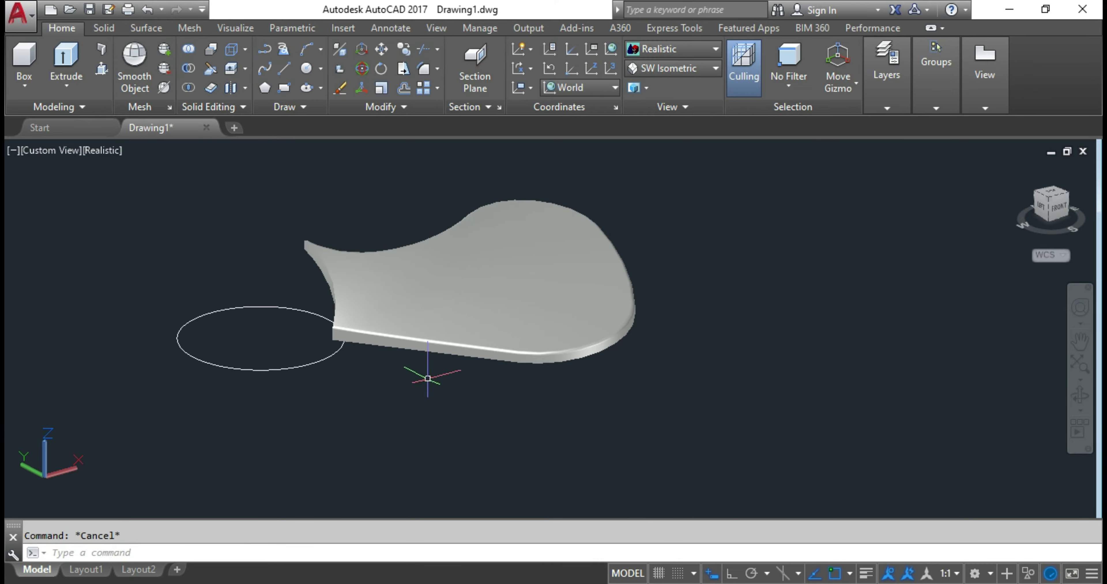
Fillet the blade's lower edges around the outer tip and along the sides, using the same 0.1 radius
{"action": "key", "text": "Return"}
{"action": "type", "text": "r"}
{"action": "key", "text": "Return"}
{"action": "key", "text": "Return"}
{"action": "left_click", "coordinate": [434, 354]}
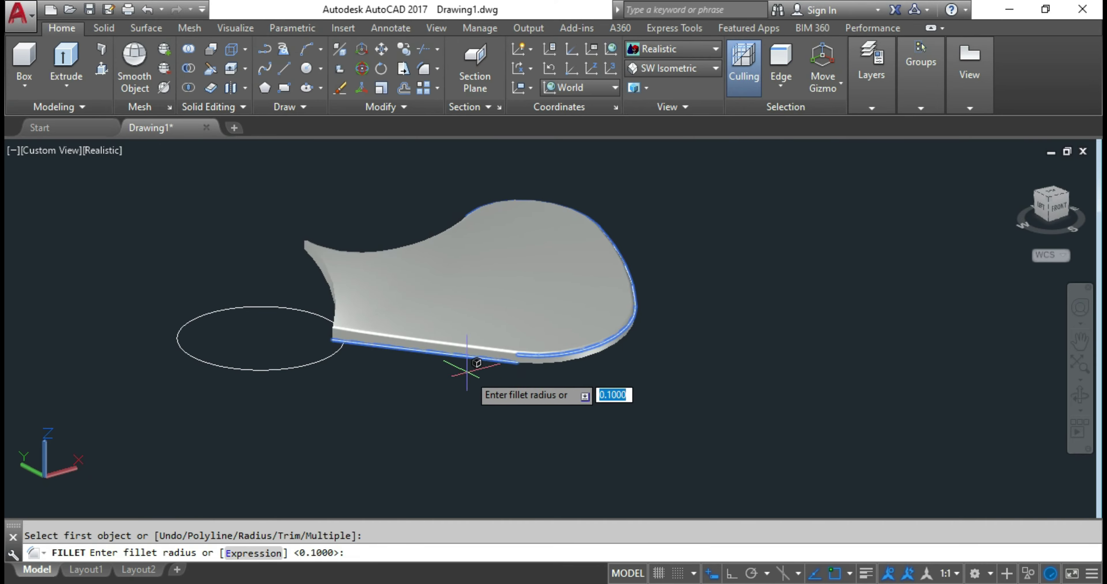
{"action": "key", "text": "Return"}
{"action": "key", "text": "Escape"}
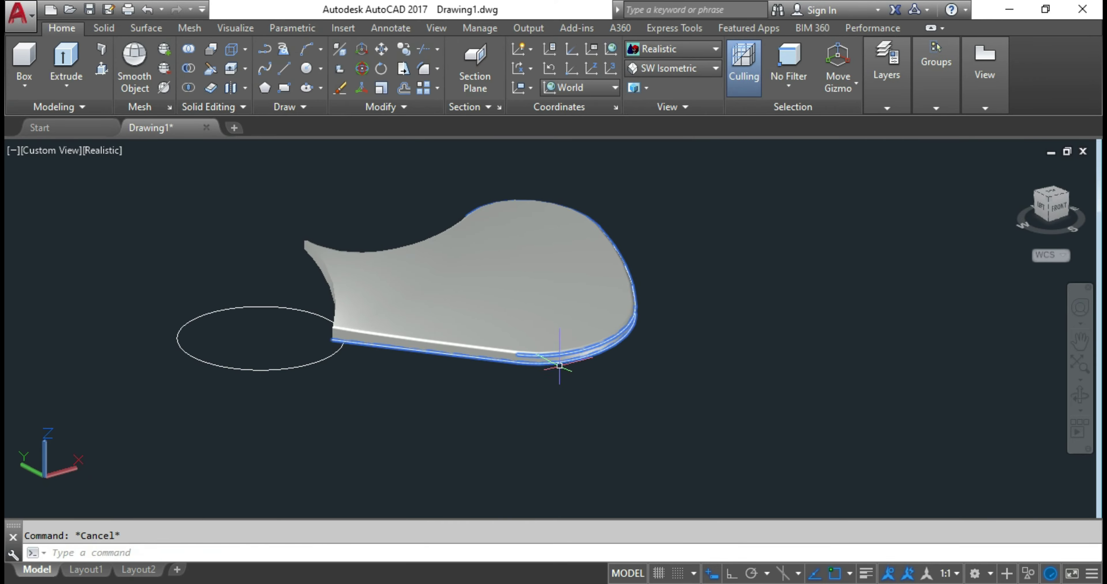
{"action": "key", "text": "Return"}
{"action": "middle_click_drag", "start_coordinate": [687, 403], "coordinate": [395, 390], "text": "shift"}
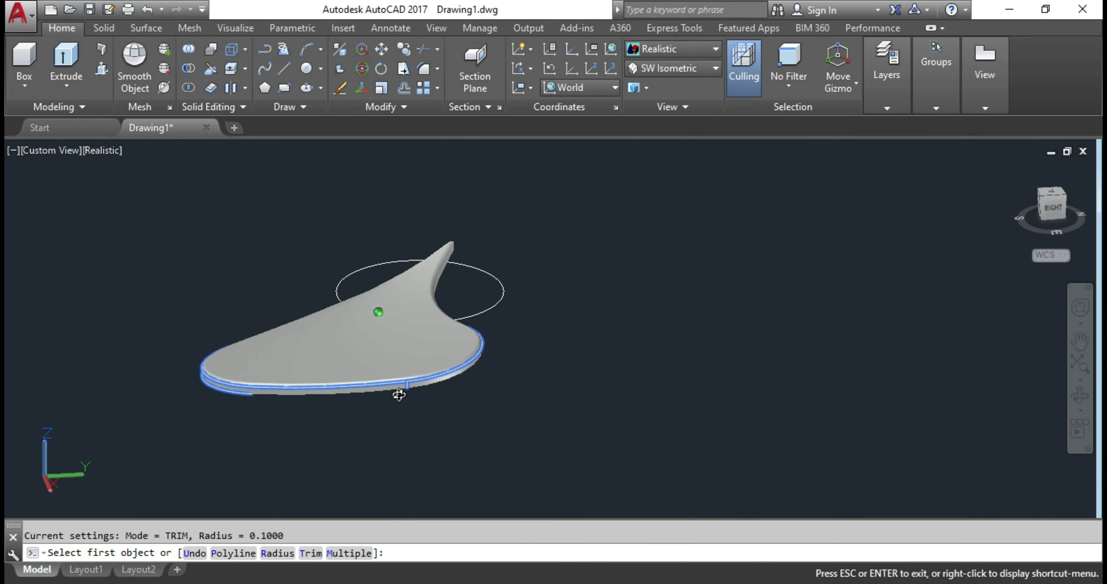
{"action": "scroll", "coordinate": [392, 392], "scroll_direction": "up", "scroll_amount": 3}
{"action": "left_click", "coordinate": [406, 382]}
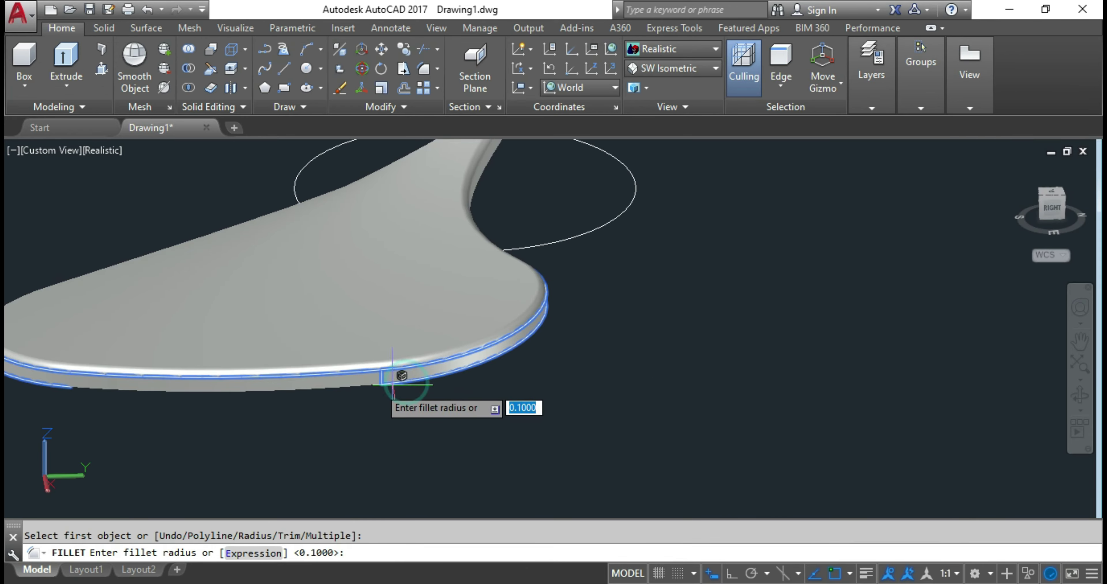
{"action": "key", "text": "Return"}
{"action": "middle_click_drag", "start_coordinate": [333, 388], "coordinate": [344, 420], "text": "shift"}
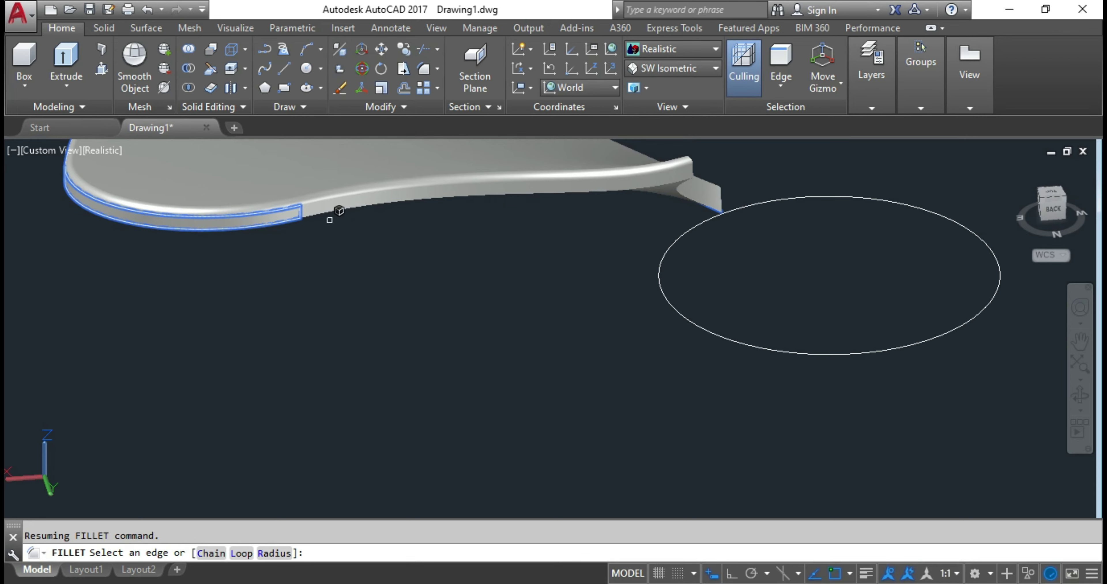
{"action": "left_click", "coordinate": [323, 213]}
{"action": "key", "text": "Return"}
Examine the filleted blade from different angles, and show it with the hub circle in the top view
{"action": "middle_click_drag", "start_coordinate": [353, 298], "coordinate": [551, 394], "text": "shift"}
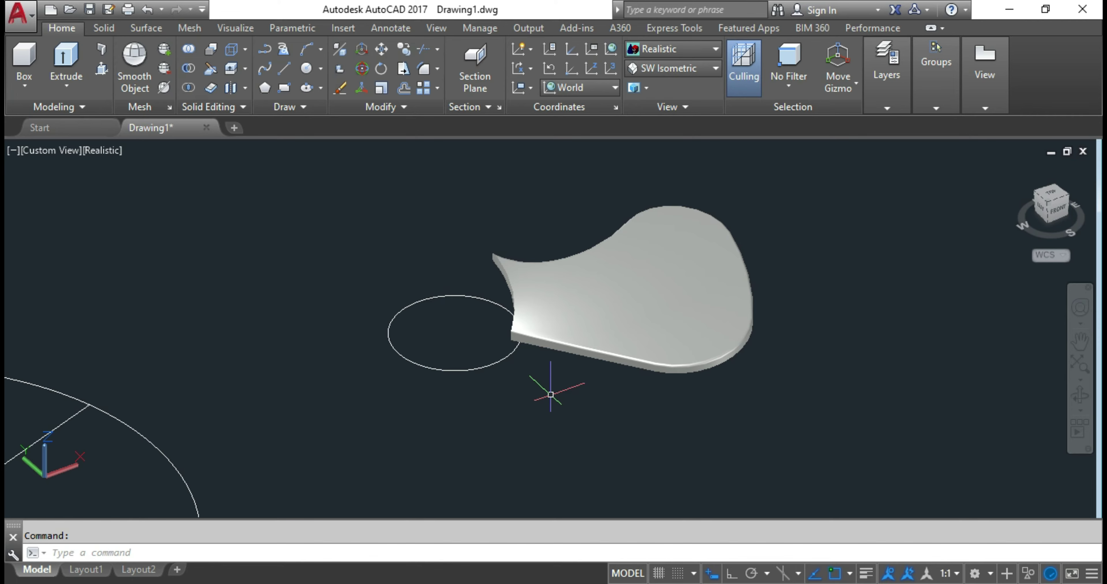
{"action": "middle_click_drag", "start_coordinate": [600, 324], "coordinate": [757, 404], "text": "shift"}
{"action": "left_click", "coordinate": [739, 321]}
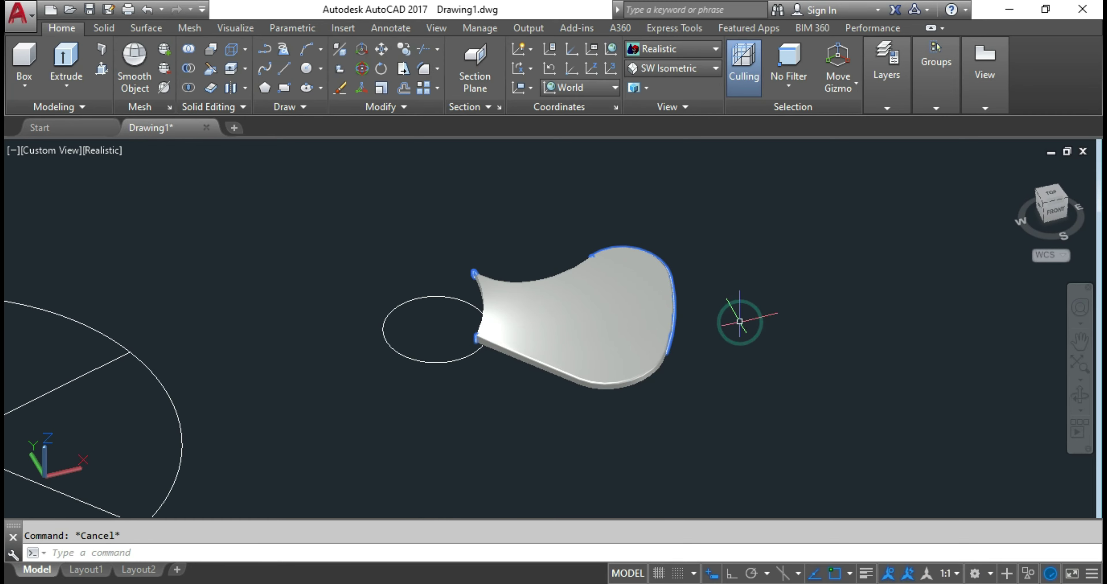
{"action": "left_click", "coordinate": [1054, 195]}
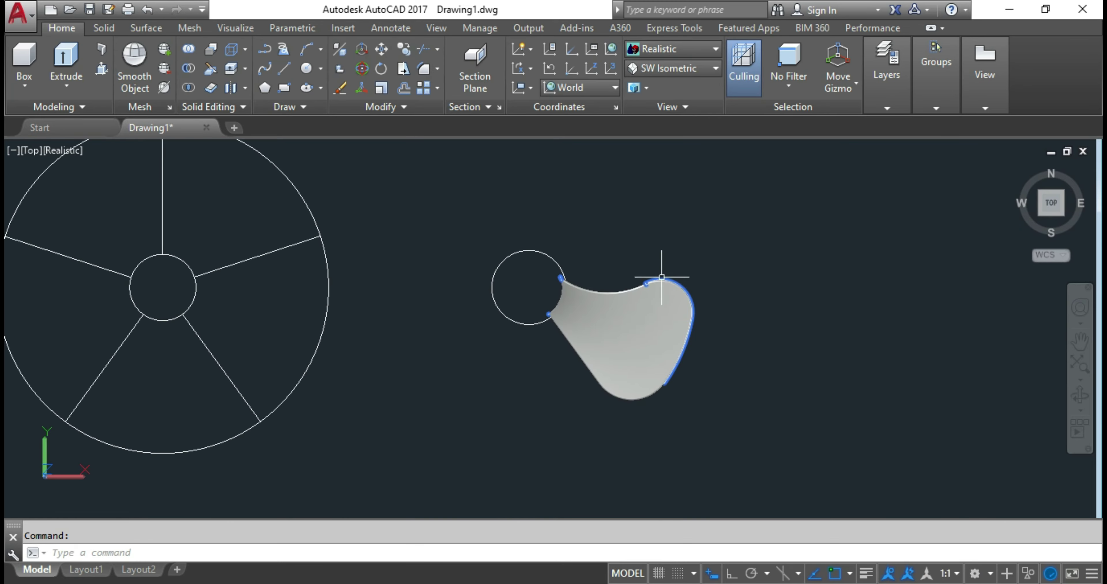
{"action": "left_click", "coordinate": [661, 277]}
{"action": "key", "text": "Escape"}
{"action": "scroll", "coordinate": [689, 275], "scroll_direction": "down", "scroll_amount": 4}
{"action": "scroll", "coordinate": [727, 279], "scroll_direction": "up", "scroll_amount": 3}
{"action": "middle_click_drag", "start_coordinate": [725, 292], "coordinate": [715, 329]}
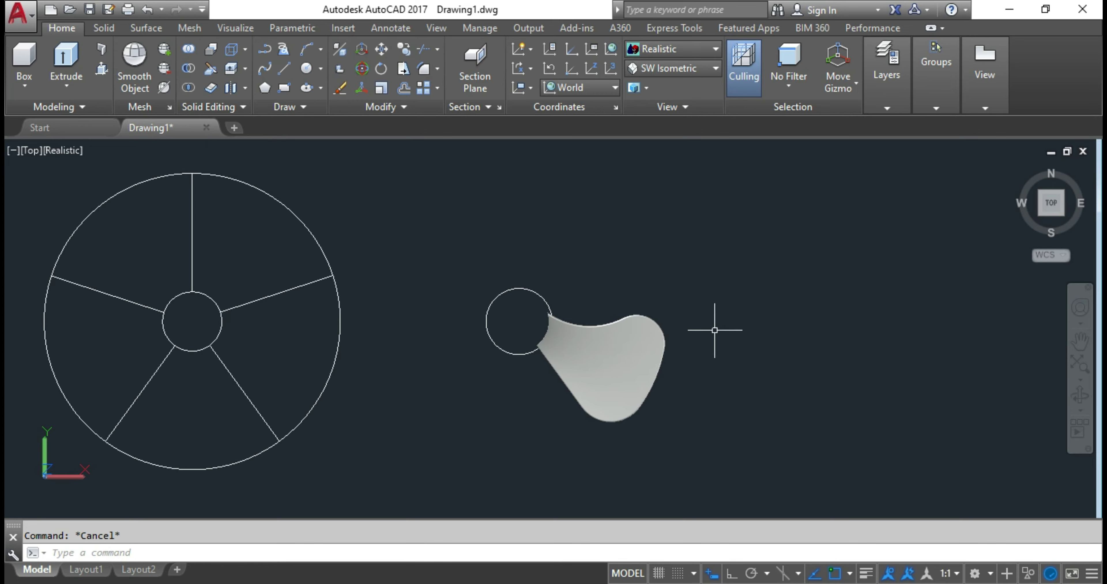
Create an associative polar array of five blades around the centre of the hub circle
{"action": "type", "text": "AR"}
{"action": "key", "text": "Return"}
{"action": "left_click", "coordinate": [602, 343]}
{"action": "key", "text": "Return"}
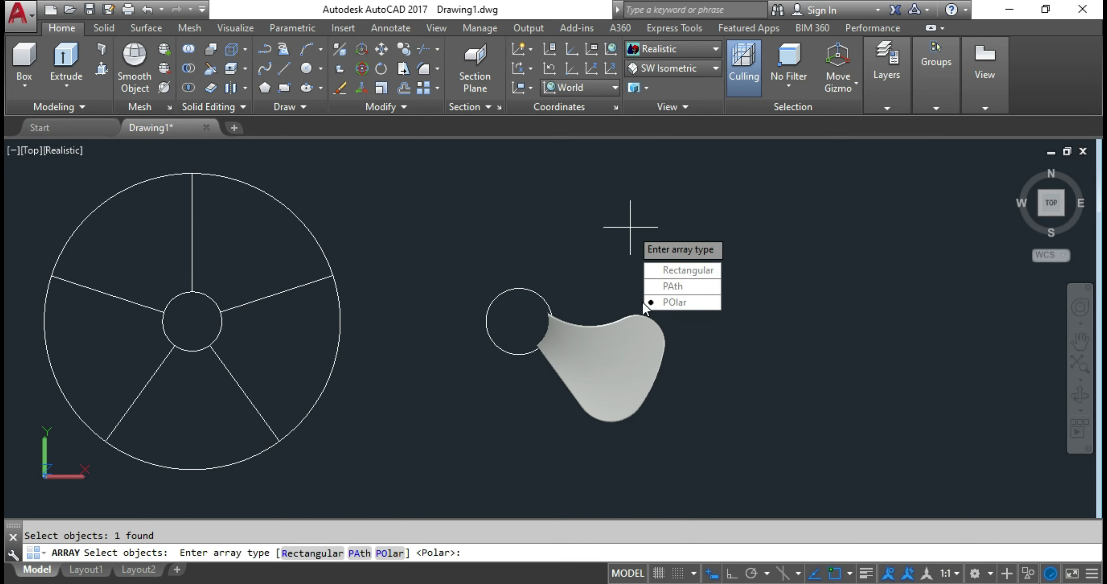
{"action": "left_click", "coordinate": [677, 299]}
{"action": "left_click", "coordinate": [519, 321]}
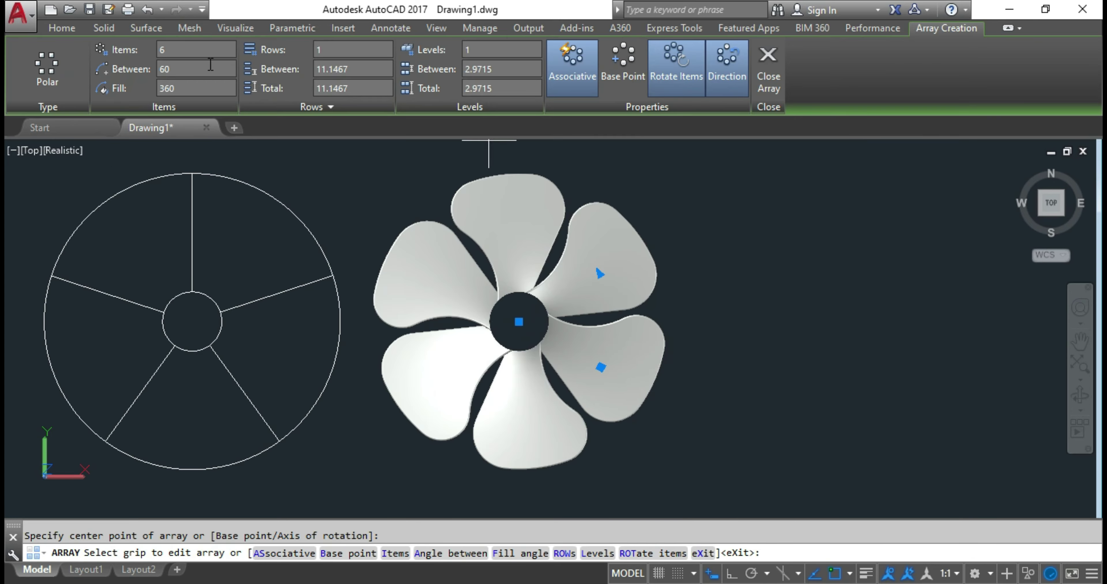
{"action": "left_click", "coordinate": [182, 48]}
{"action": "left_click", "coordinate": [770, 83]}
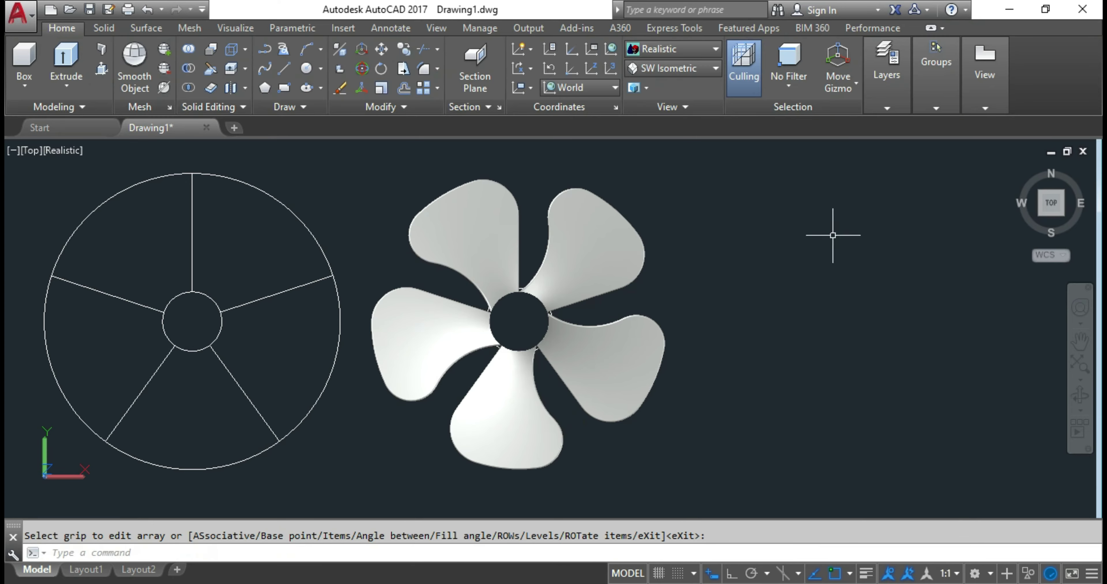
{"action": "key", "text": "Escape"}
Press-pull the hub circle upward into a solid cylinder that passes through the blade roots
{"action": "scroll", "coordinate": [655, 307], "scroll_direction": "down", "scroll_amount": 2}
{"action": "middle_click_drag", "start_coordinate": [644, 329], "coordinate": [651, 292], "text": "shift"}
{"action": "left_click", "coordinate": [1018, 167]}
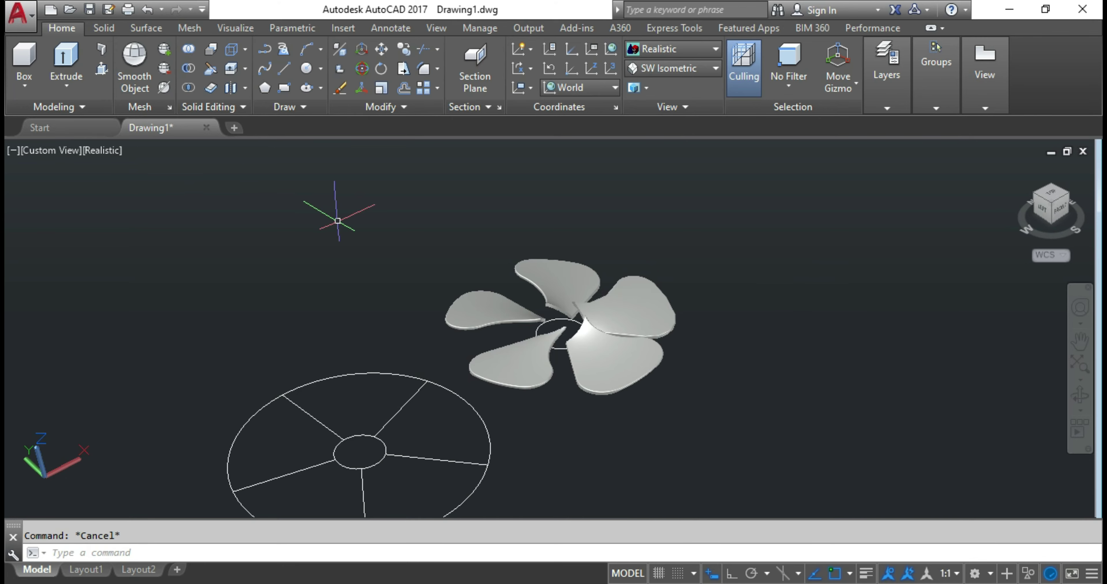
{"action": "key", "text": "Return"}
{"action": "scroll", "coordinate": [511, 316], "scroll_direction": "up", "scroll_amount": 2}
{"action": "left_click", "coordinate": [565, 319]}
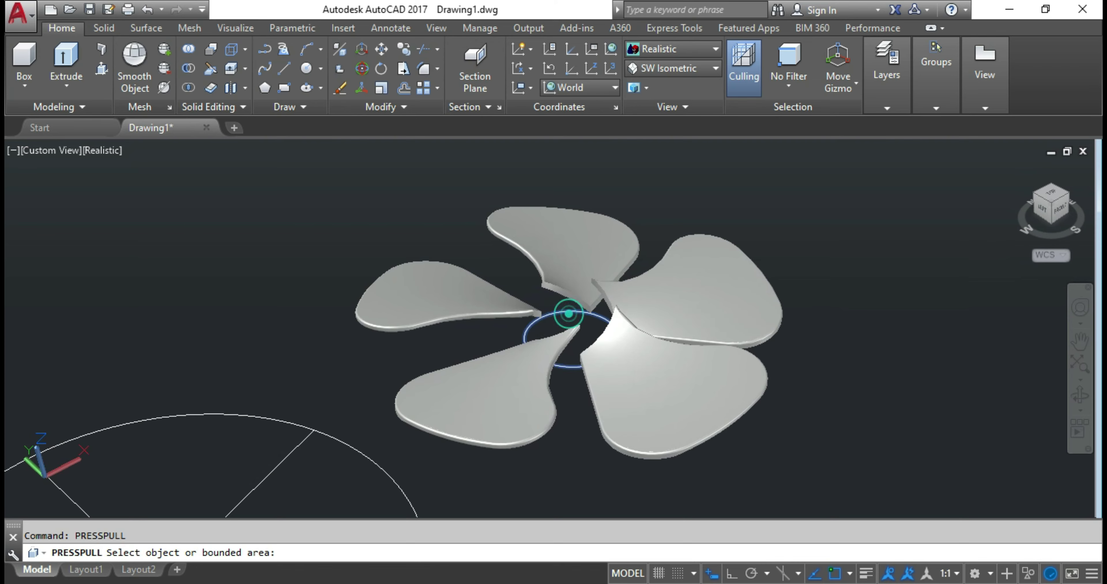
{"action": "left_click", "coordinate": [573, 240]}
{"action": "middle_click_drag", "start_coordinate": [574, 240], "coordinate": [665, 300], "text": "shift"}
{"action": "key", "text": "Escape"}
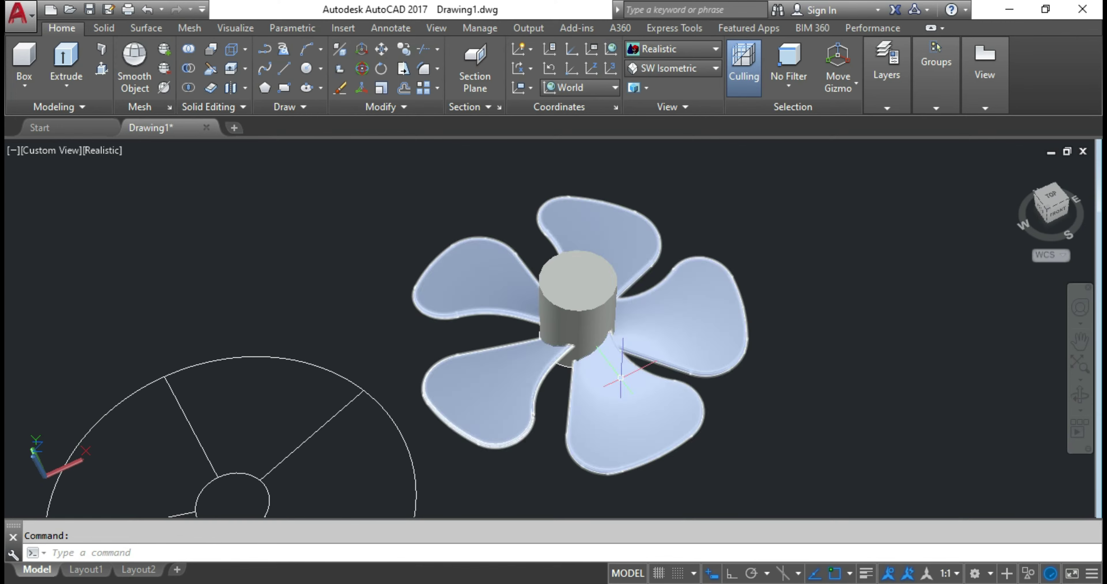
Try to move the hub cylinder along its vertical axis, and undo the moves
{"action": "left_click", "coordinate": [585, 273]}
{"action": "left_click", "coordinate": [585, 273]}
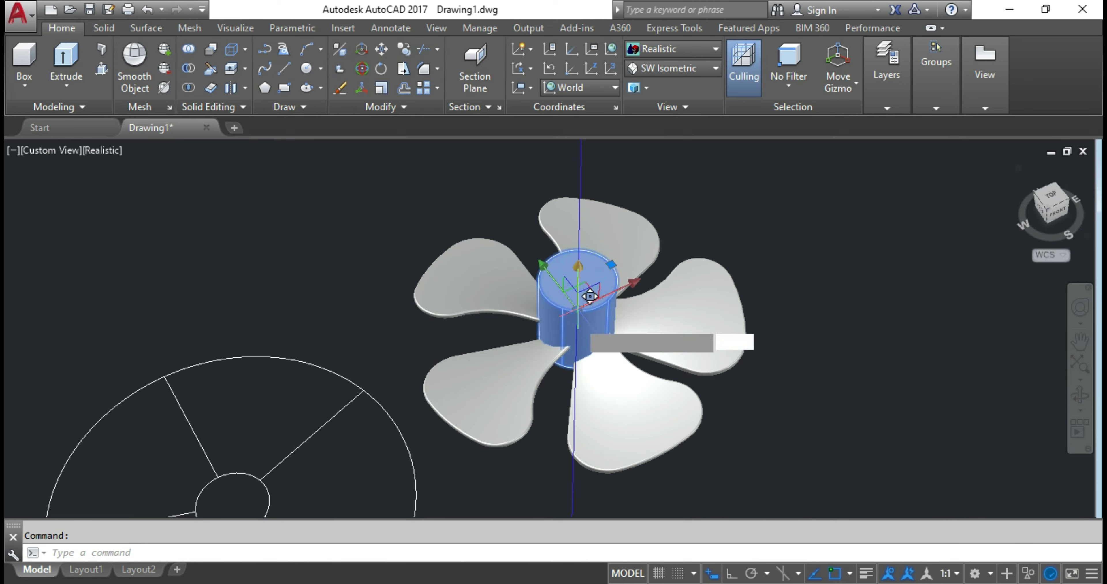
{"action": "scroll", "coordinate": [588, 297], "scroll_direction": "up", "scroll_amount": 4}
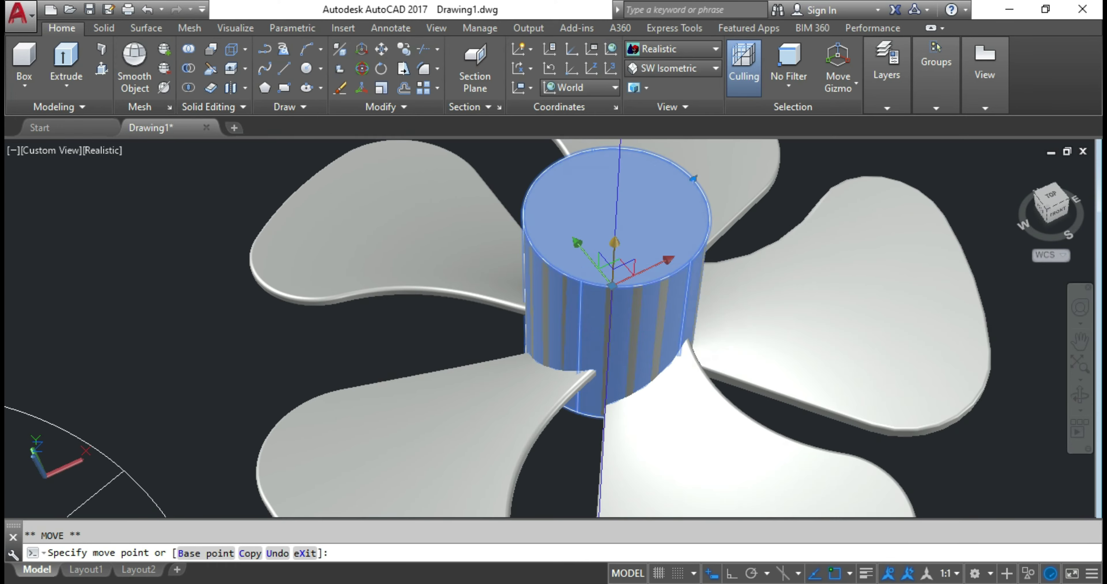
{"action": "left_click", "coordinate": [619, 239]}
{"action": "left_click", "coordinate": [615, 253]}
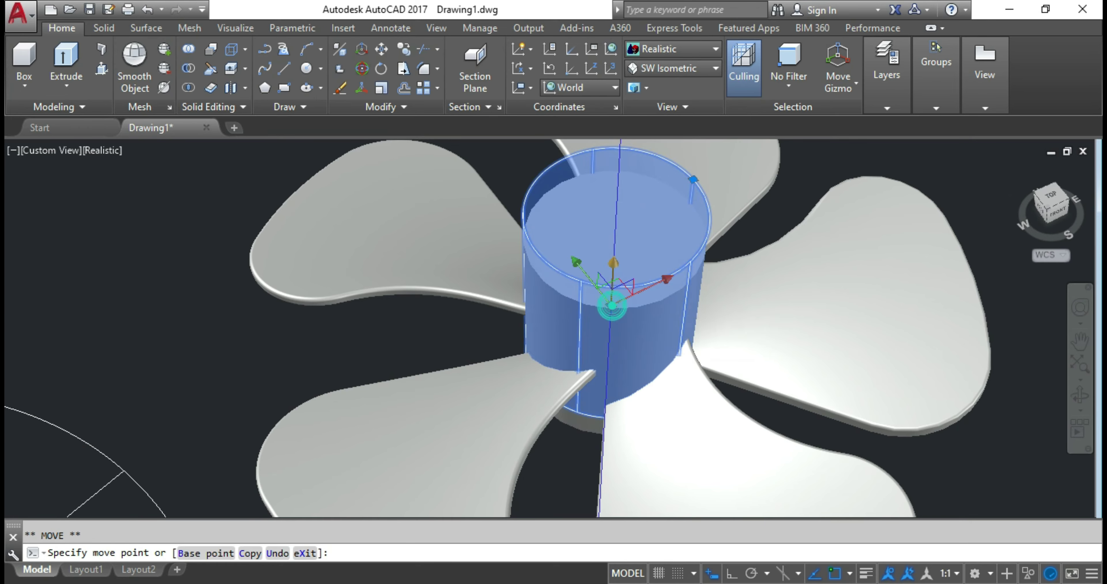
{"action": "key", "text": "Escape"}
{"action": "scroll", "coordinate": [615, 301], "scroll_direction": "down", "scroll_amount": 5}
{"action": "middle_click_drag", "start_coordinate": [619, 310], "coordinate": [692, 289], "text": "shift"}
{"action": "key", "text": "ctrl+z"}
{"action": "key", "text": "ctrl+z"}
{"action": "key", "text": "ctrl+z"}
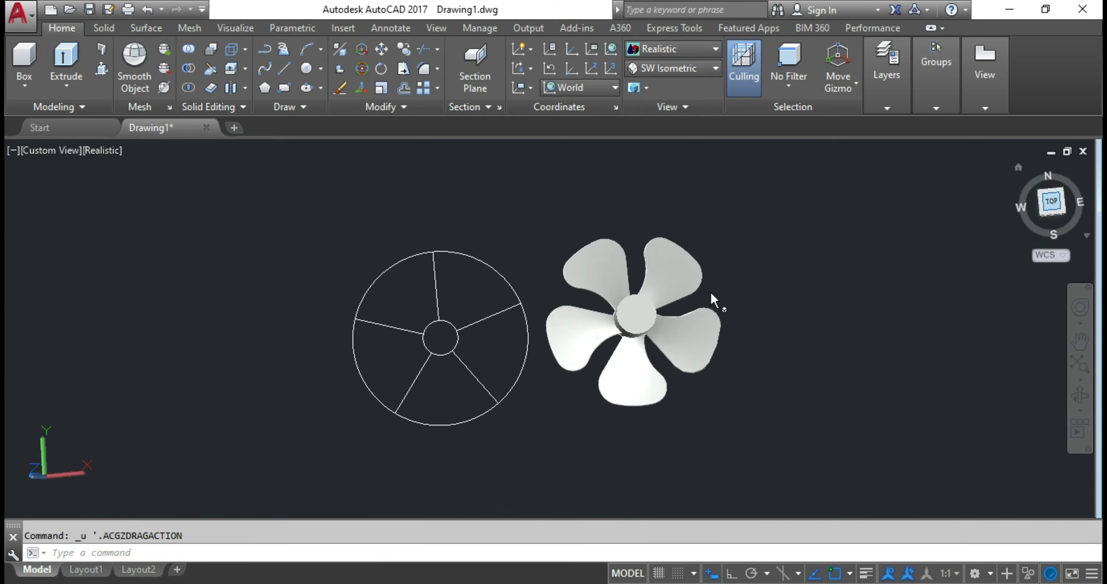
Switch the visual style to 2D Wireframe and draw a circle of radius 0.3 at the hub's centre
{"action": "key", "text": "Escape"}
{"action": "type", "text": "2d"}
{"action": "key", "text": "Return"}
{"action": "scroll", "coordinate": [735, 344], "scroll_direction": "up", "scroll_amount": 4}
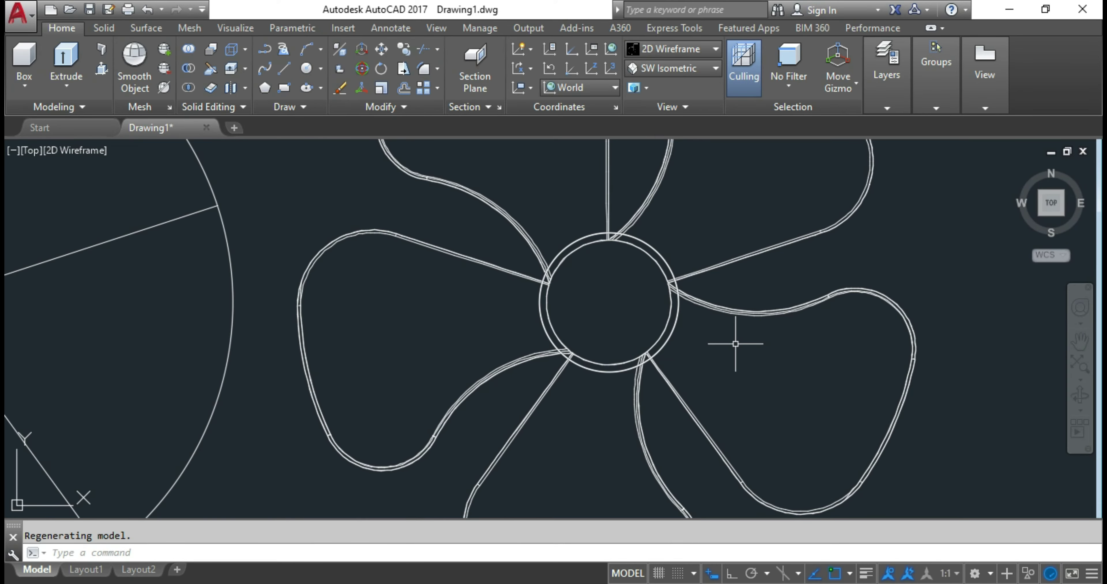
{"action": "type", "text": "c"}
{"action": "key", "text": "Return"}
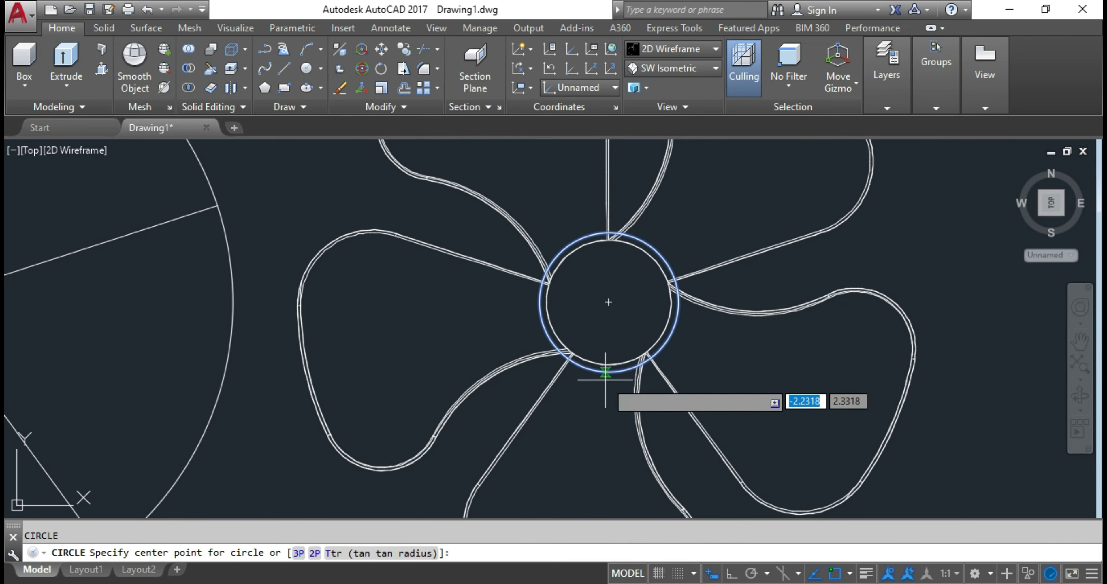
{"action": "left_click", "coordinate": [609, 303]}
{"action": "type", "text": ".2"}
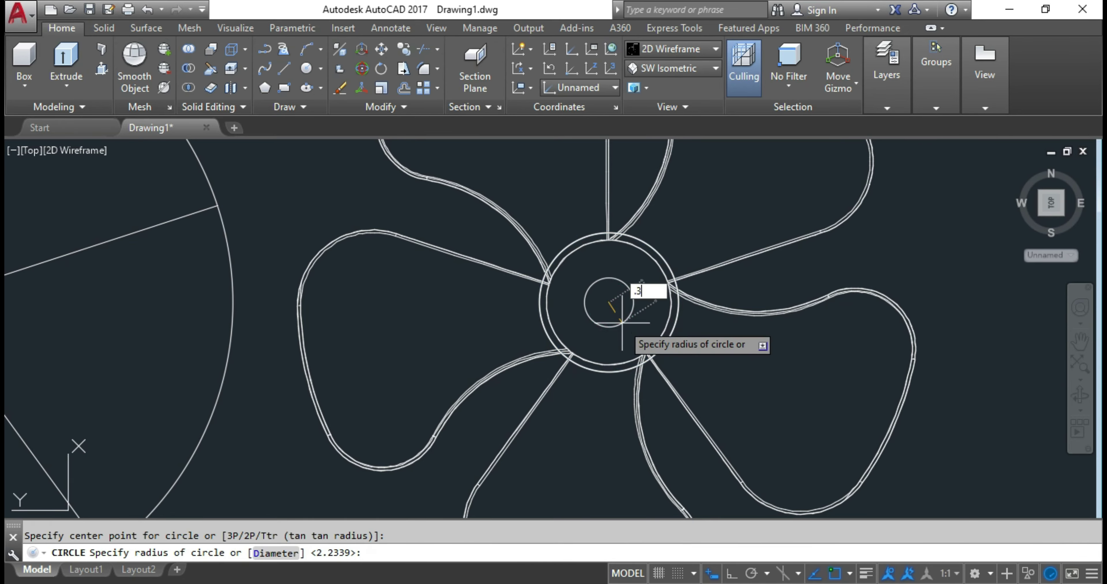
{"action": "key", "text": "Return"}
{"action": "scroll", "coordinate": [687, 288], "scroll_direction": "up", "scroll_amount": 4}
{"action": "scroll", "coordinate": [610, 342], "scroll_direction": "down", "scroll_amount": 2}
Draw a circle of radius about 2.4, slightly larger than the hub, around the hub's centre
{"action": "key", "text": "Escape"}
{"action": "key", "text": "Return"}
{"action": "left_click", "coordinate": [509, 322]}
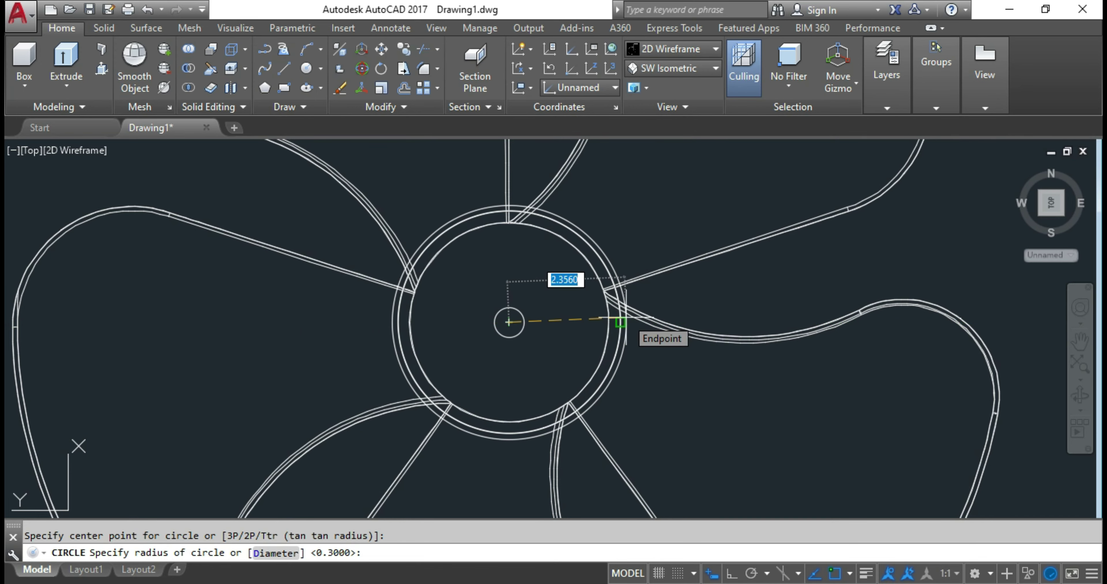
{"action": "left_click", "coordinate": [628, 322]}
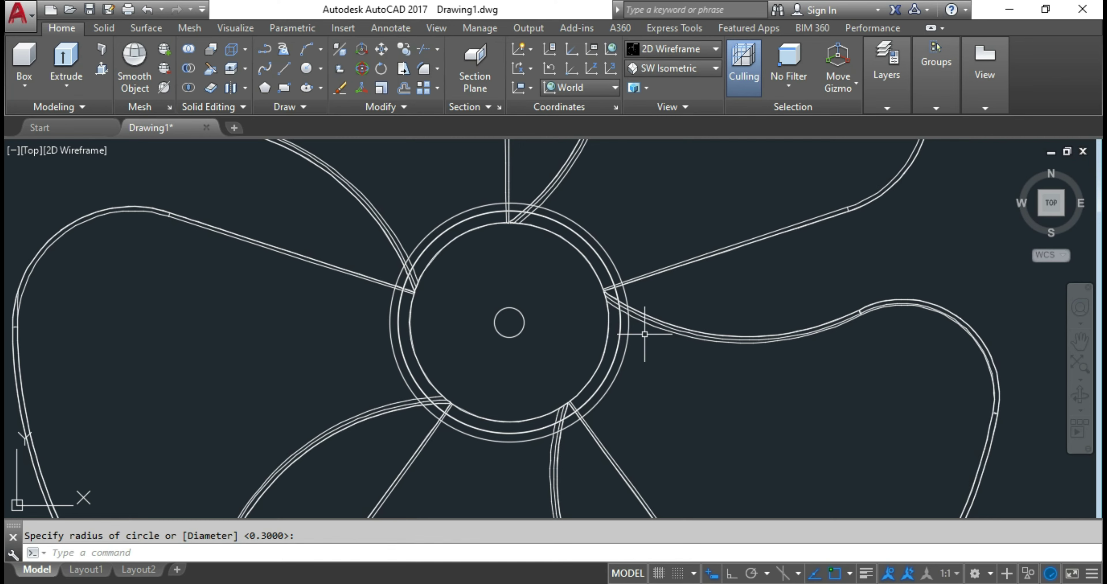
Draw a concentric circle of radius about 1.9 just inside the hub's outer edge
{"action": "scroll", "coordinate": [383, 329], "scroll_direction": "up", "scroll_amount": 5}
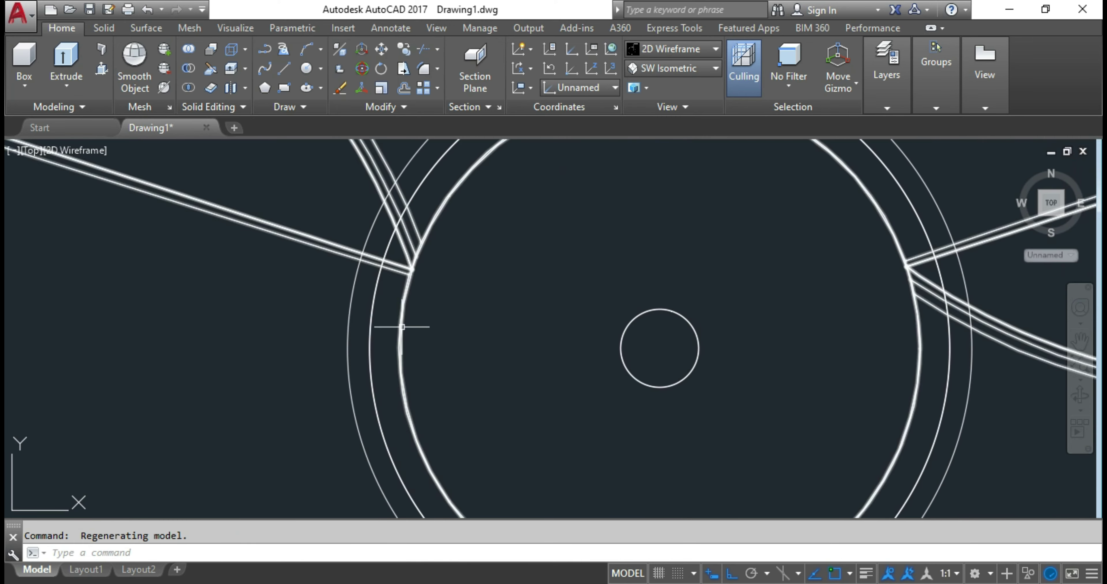
{"action": "scroll", "coordinate": [390, 331], "scroll_direction": "down", "scroll_amount": 2}
{"action": "key", "text": "space"}
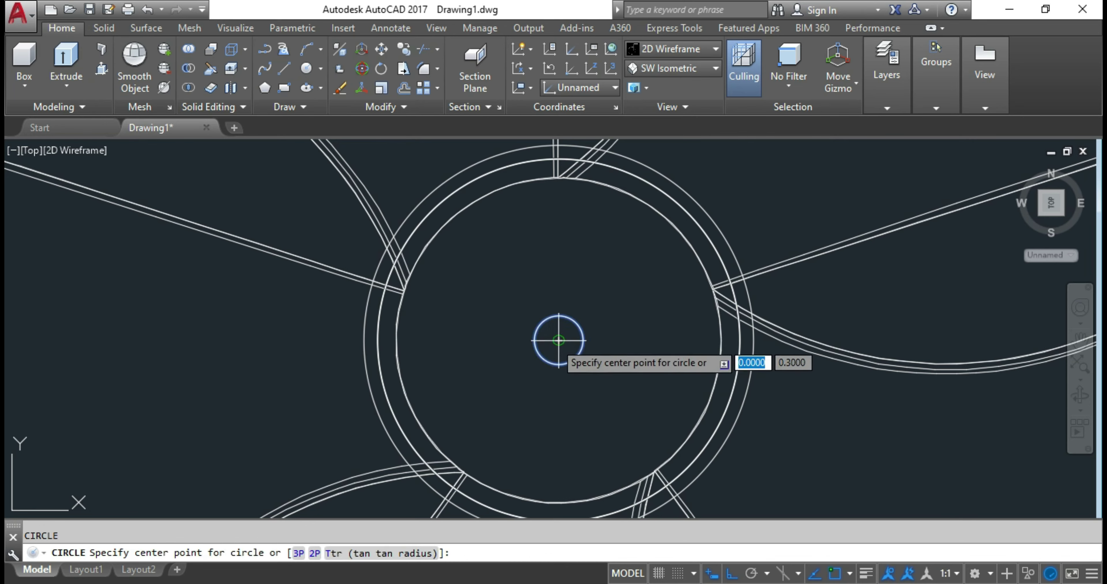
{"action": "left_click", "coordinate": [558, 339]}
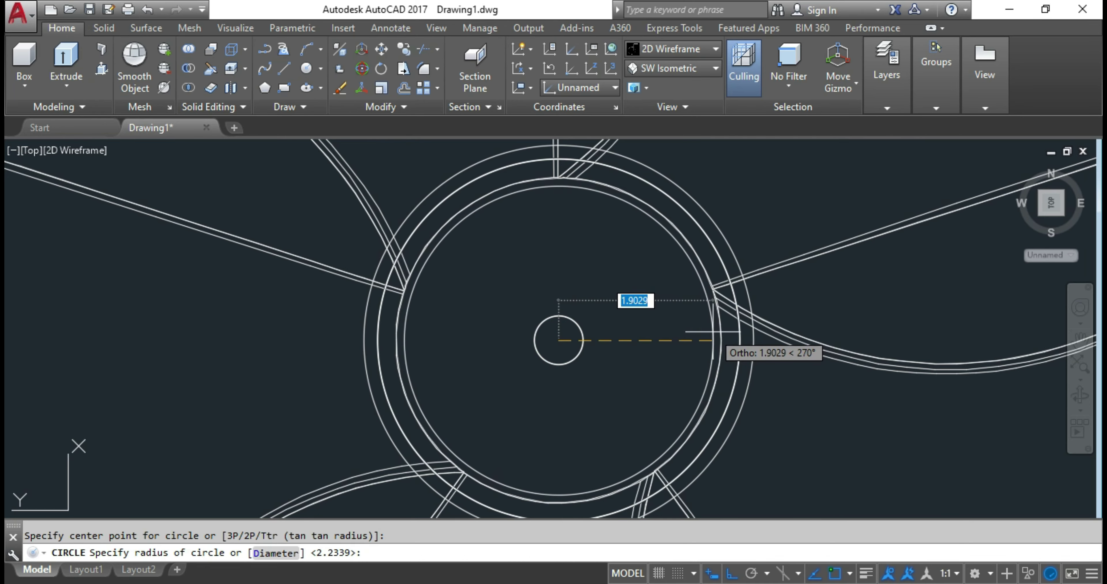
{"action": "key", "text": "Escape"}
Show the fan in the tilted home view with the Realistic visual style
{"action": "left_click", "coordinate": [1019, 166]}
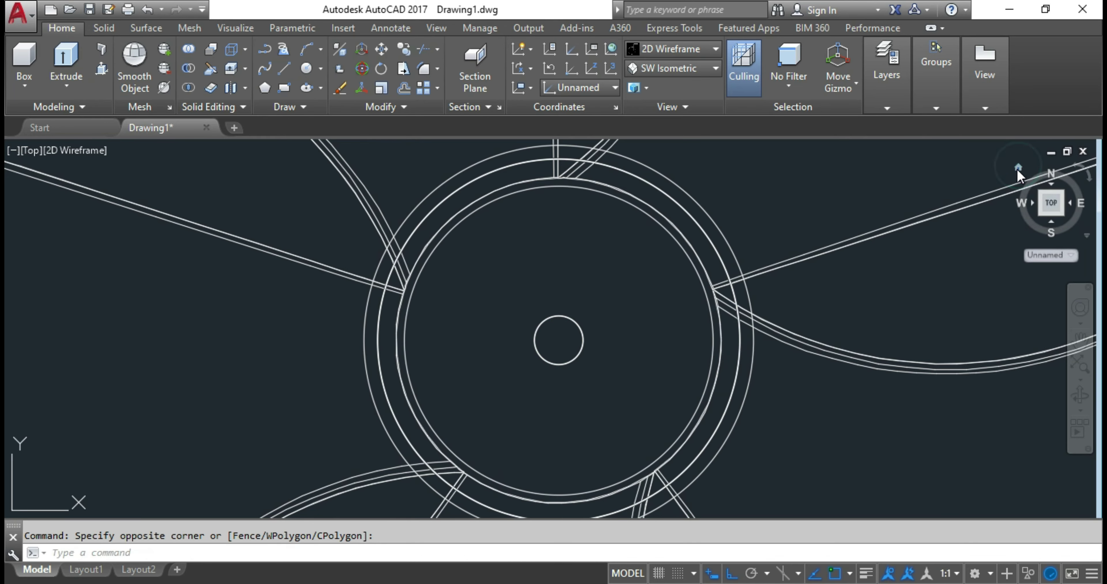
{"action": "left_click", "coordinate": [1018, 171]}
{"action": "scroll", "coordinate": [684, 289], "scroll_direction": "up", "scroll_amount": 9}
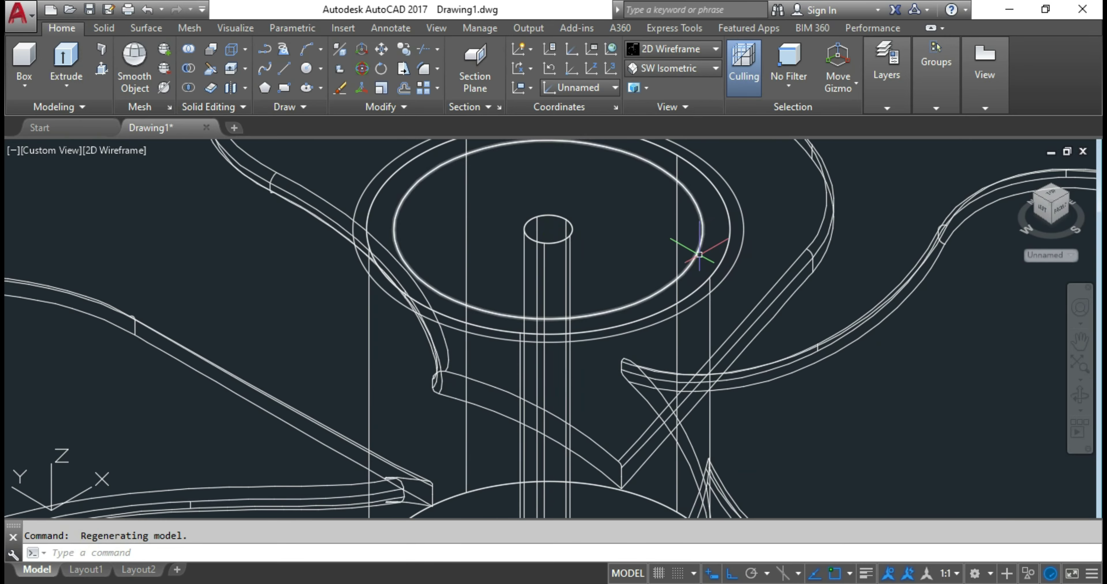
{"action": "right_click", "coordinate": [706, 265]}
{"action": "scroll", "coordinate": [377, 292], "scroll_direction": "down", "scroll_amount": 4}
{"action": "type", "text": "shademode"}
{"action": "key", "text": "Return"}
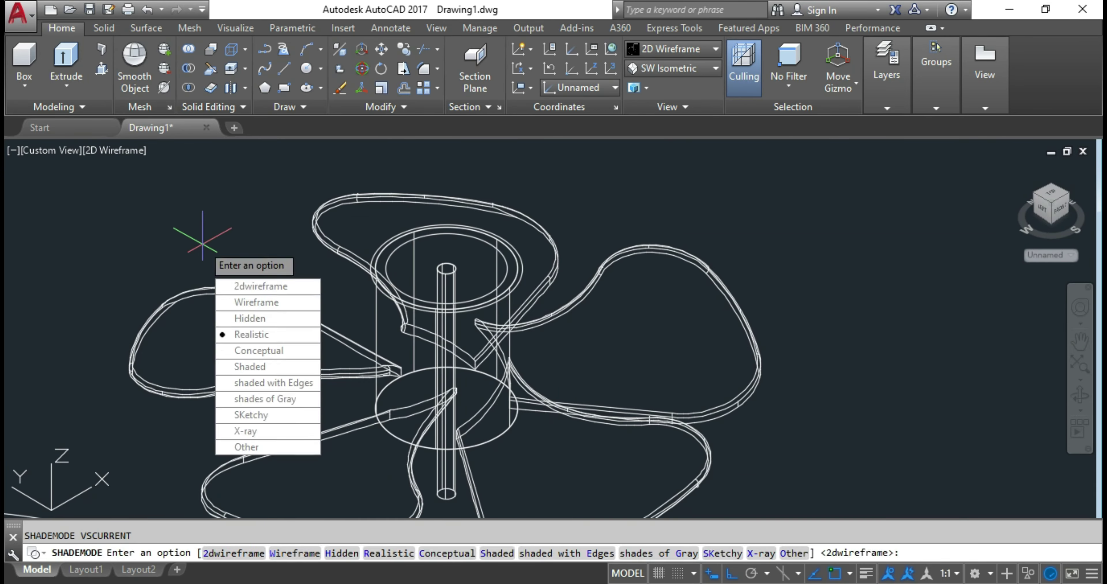
{"action": "type", "text": "r"}
{"action": "key", "text": "Return"}
Press-pull the ring between the 1.9-radius and 0.3-radius circles down into the hub to hollow it around the shaft
{"action": "left_click", "coordinate": [102, 69]}
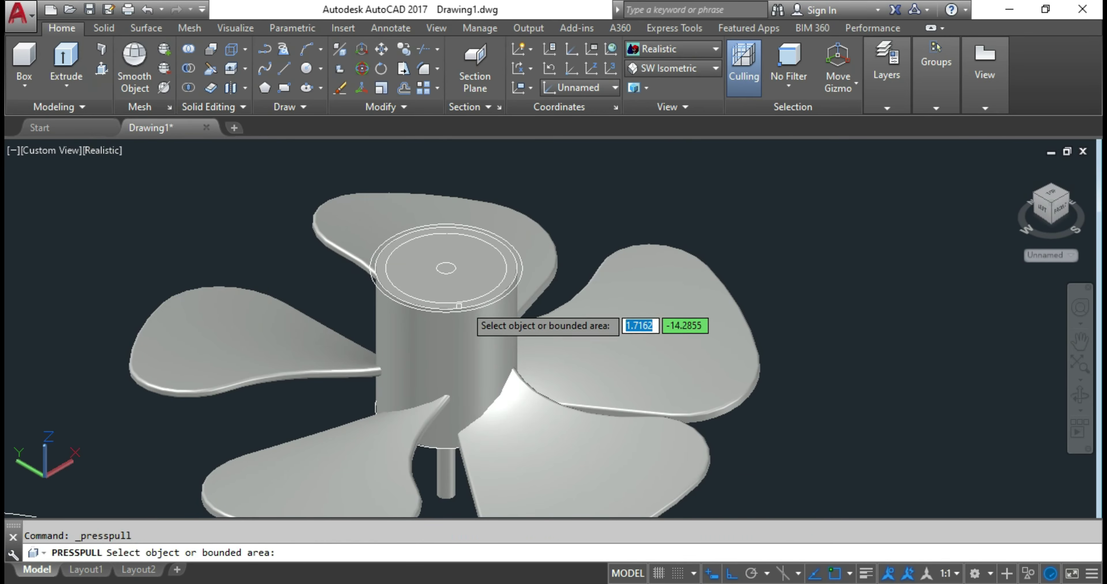
{"action": "left_click", "coordinate": [450, 263]}
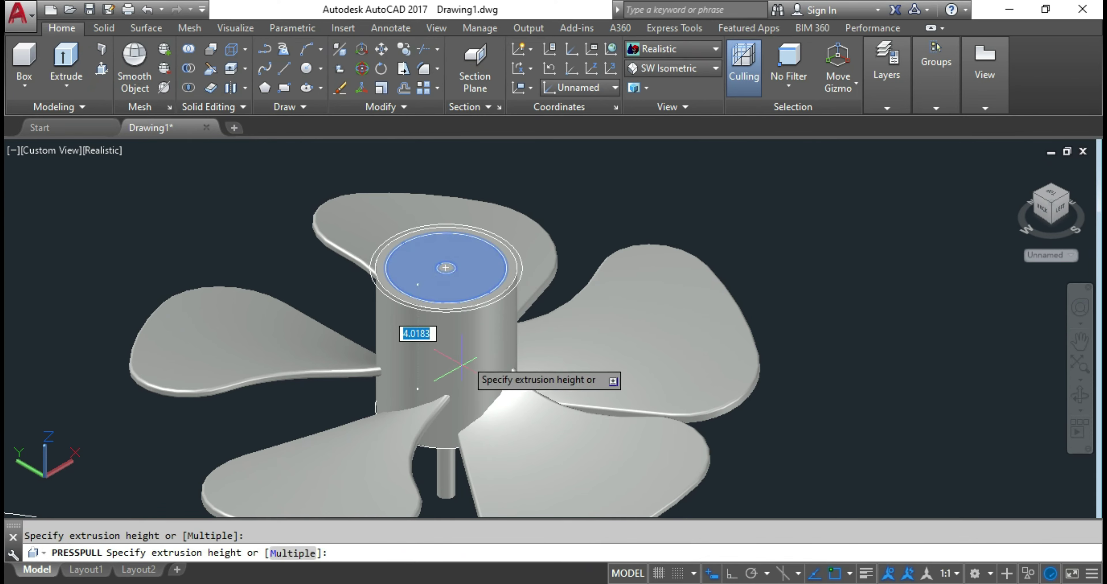
{"action": "left_click", "coordinate": [415, 318]}
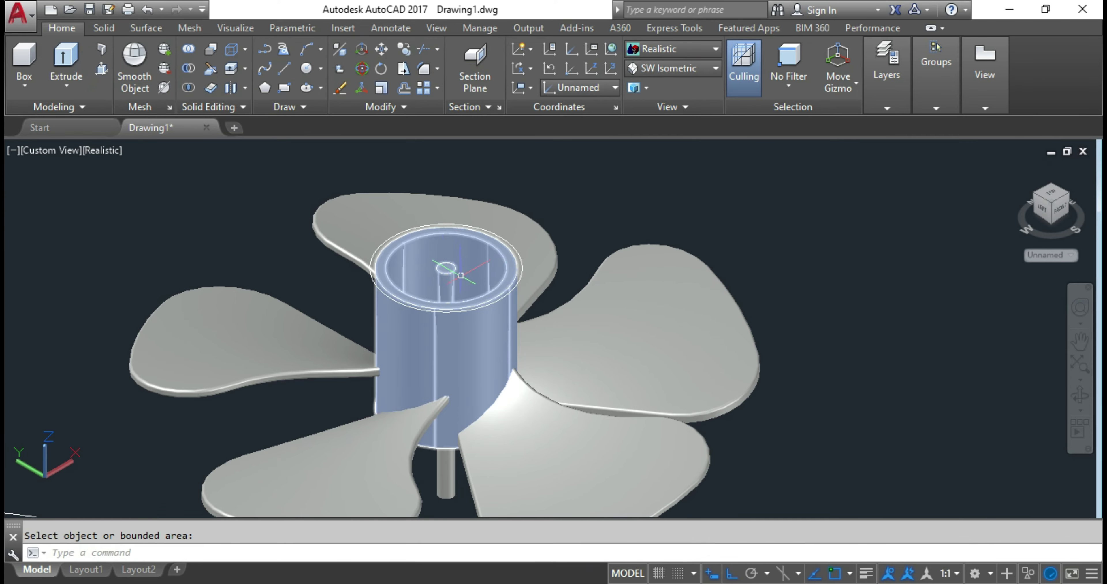
{"action": "middle_click_drag", "start_coordinate": [460, 276], "coordinate": [588, 306], "text": "shift"}
{"action": "key", "text": "Escape"}
Erase the outermost circle around the hub's top rim
{"action": "scroll", "coordinate": [555, 276], "scroll_direction": "up", "scroll_amount": 4}
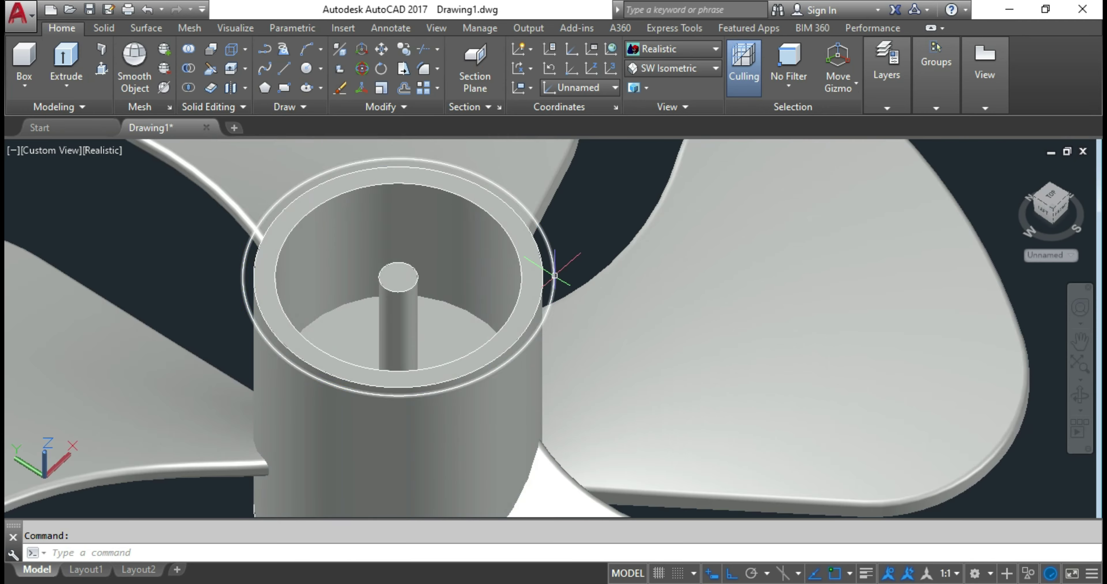
{"action": "left_click", "coordinate": [554, 275]}
{"action": "key", "text": "Delete"}
{"action": "scroll", "coordinate": [403, 296], "scroll_direction": "down", "scroll_amount": 4}
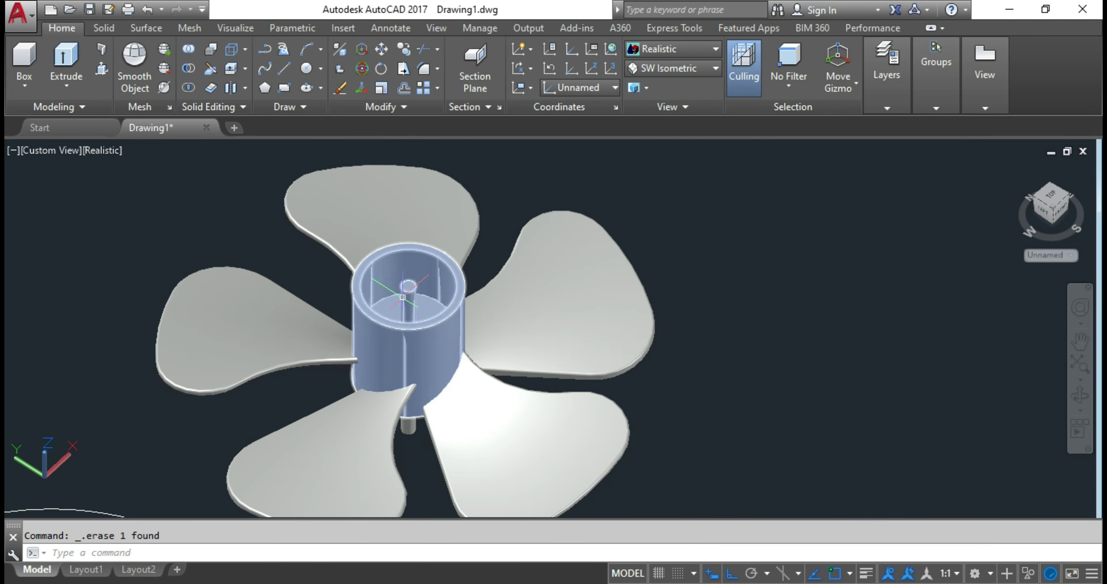
Subtract the central shaft from the hollowed hub
{"action": "key", "text": "Escape"}
{"action": "type", "text": "s"}
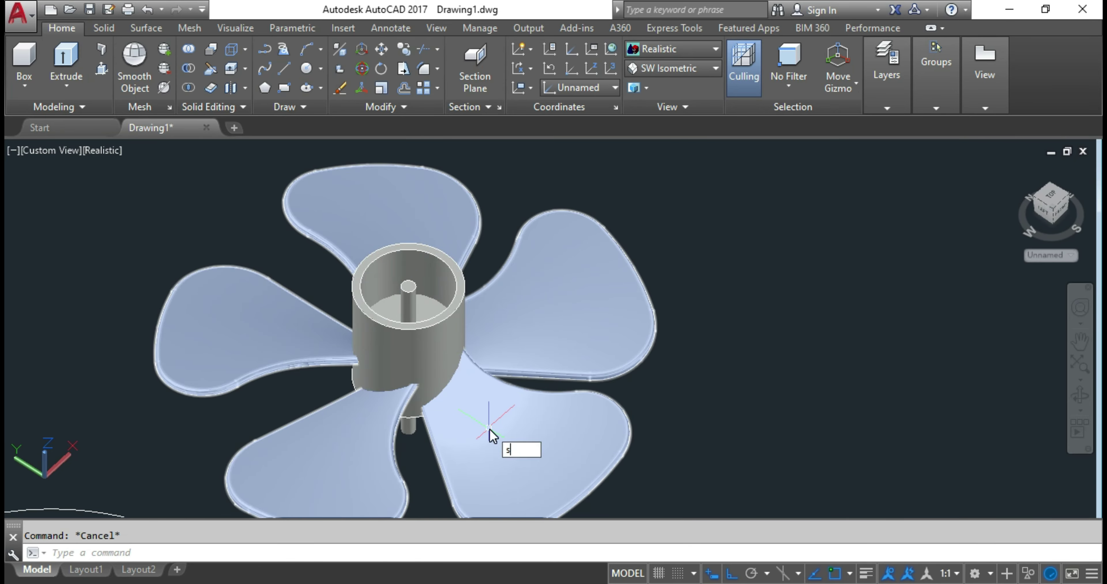
{"action": "type", "text": "u"}
{"action": "key", "text": "Return"}
{"action": "left_click", "coordinate": [432, 313]}
{"action": "key", "text": "Return"}
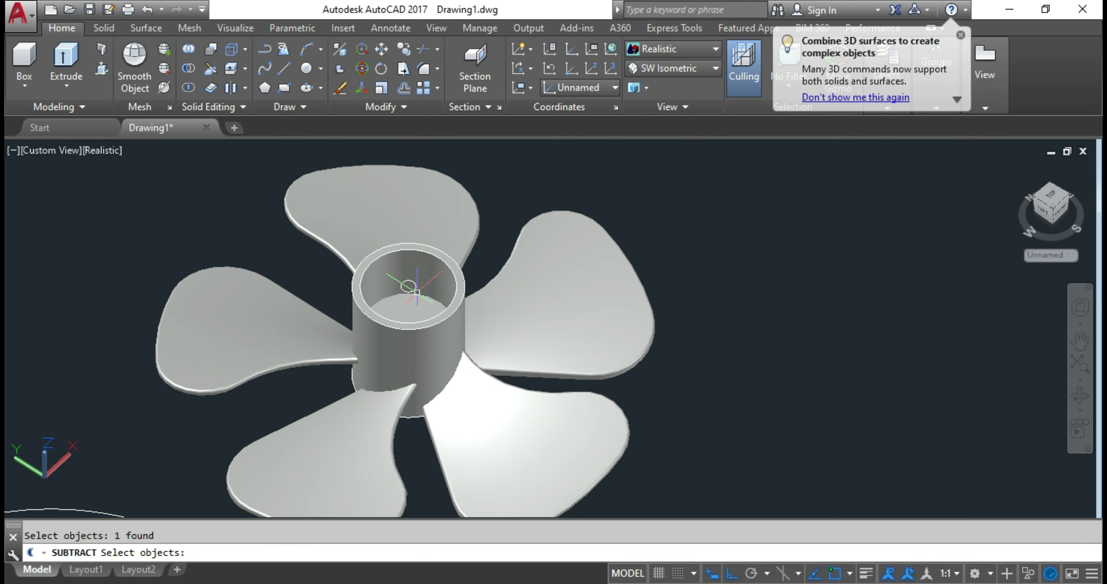
Undo the shaft subtraction, the erasing of the outer circle and the hollowing of the hub
{"action": "key", "text": "Escape"}
{"action": "key", "text": "ctrl+z"}
{"action": "key", "text": "ctrl+z"}
{"action": "key", "text": "ctrl+z"}
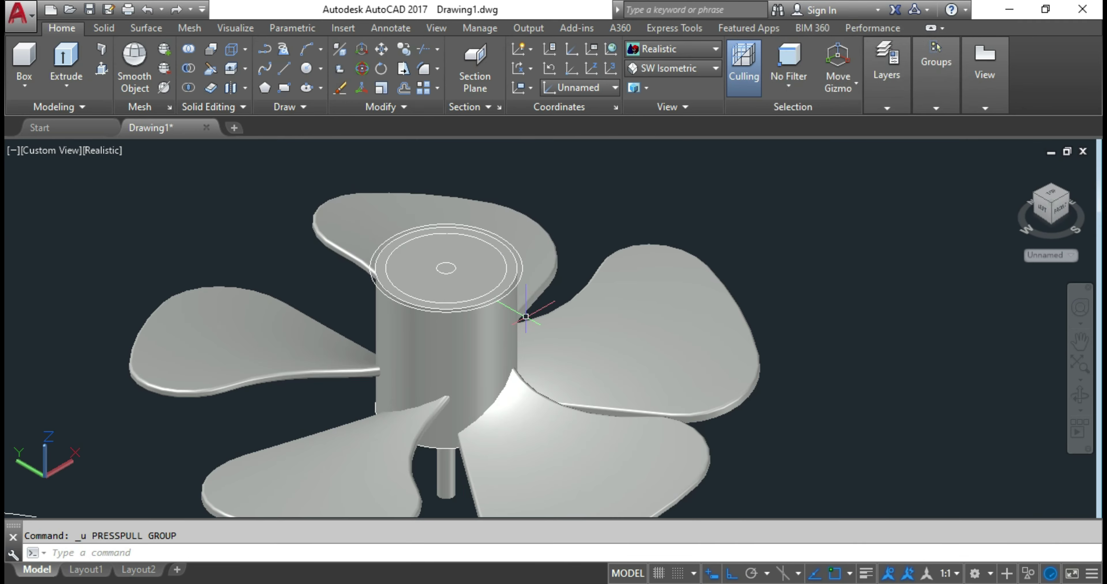
Subtract the central shaft from the solid hub cylinder to cut a hole through its middle
{"action": "left_click", "coordinate": [491, 324]}
{"action": "key", "text": "Return"}
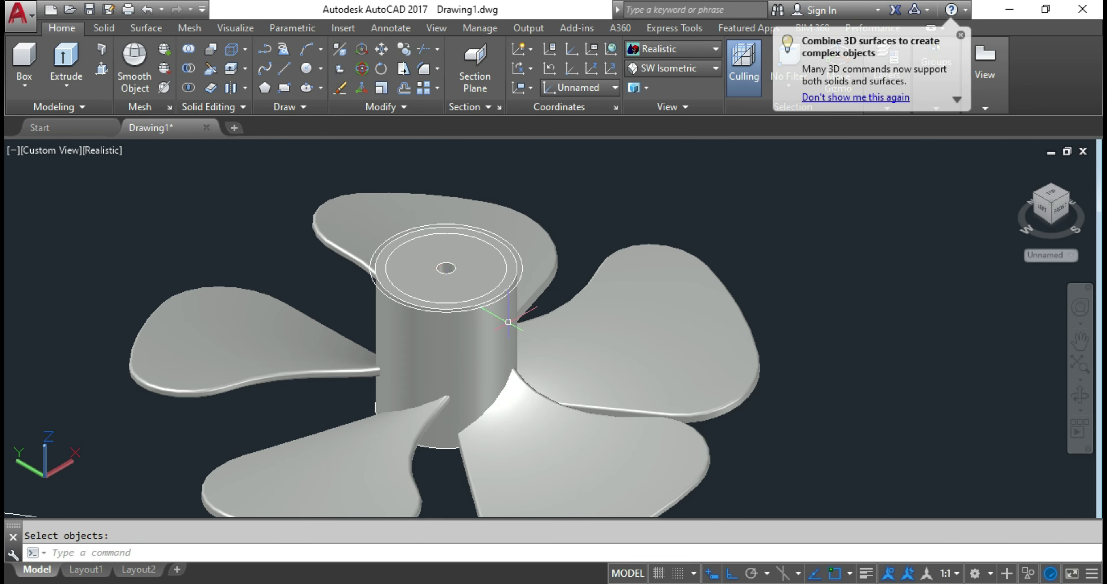
Press-pull the area inside the 1.9-radius circle about 2.3 down into the hub, leaving an outer wall and a floor
{"action": "left_click", "coordinate": [102, 68]}
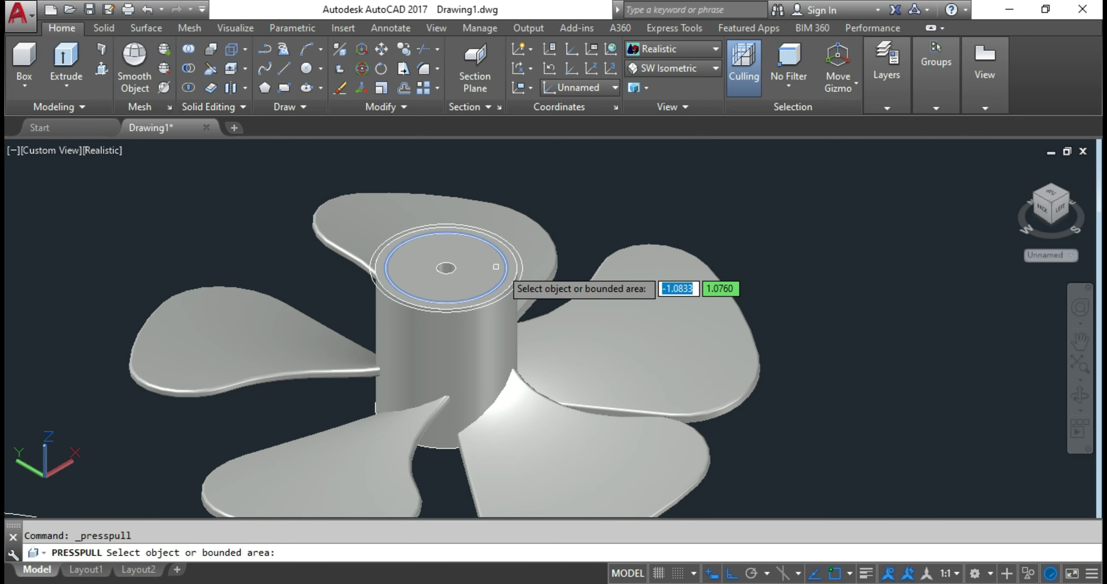
{"action": "left_click", "coordinate": [490, 267]}
{"action": "scroll", "coordinate": [484, 306], "scroll_direction": "up", "scroll_amount": 3}
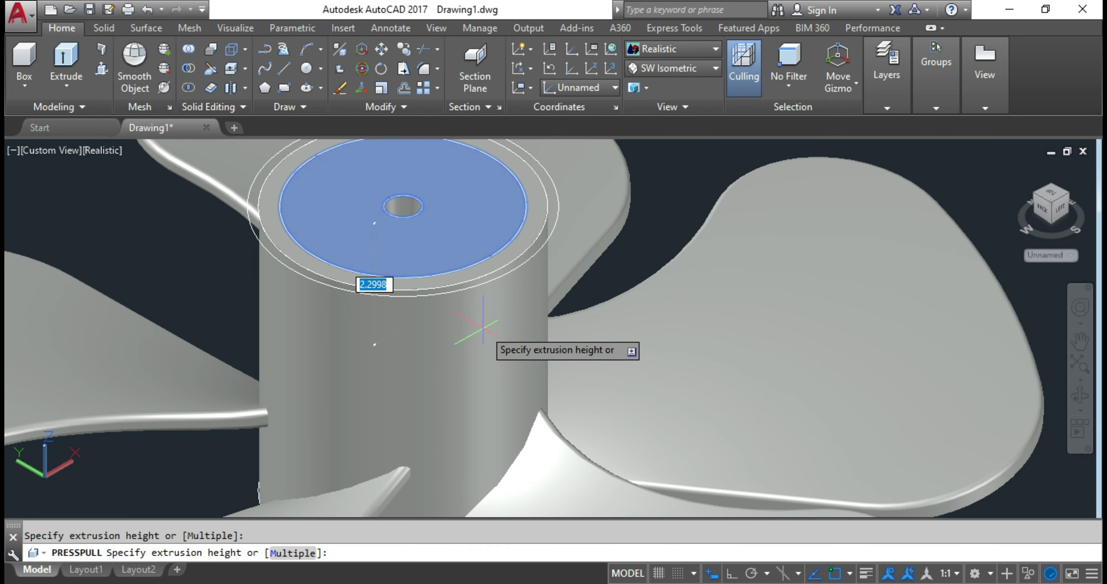
{"action": "left_click", "coordinate": [483, 326]}
{"action": "key", "text": "Escape"}
{"action": "scroll", "coordinate": [475, 313], "scroll_direction": "down", "scroll_amount": 5}
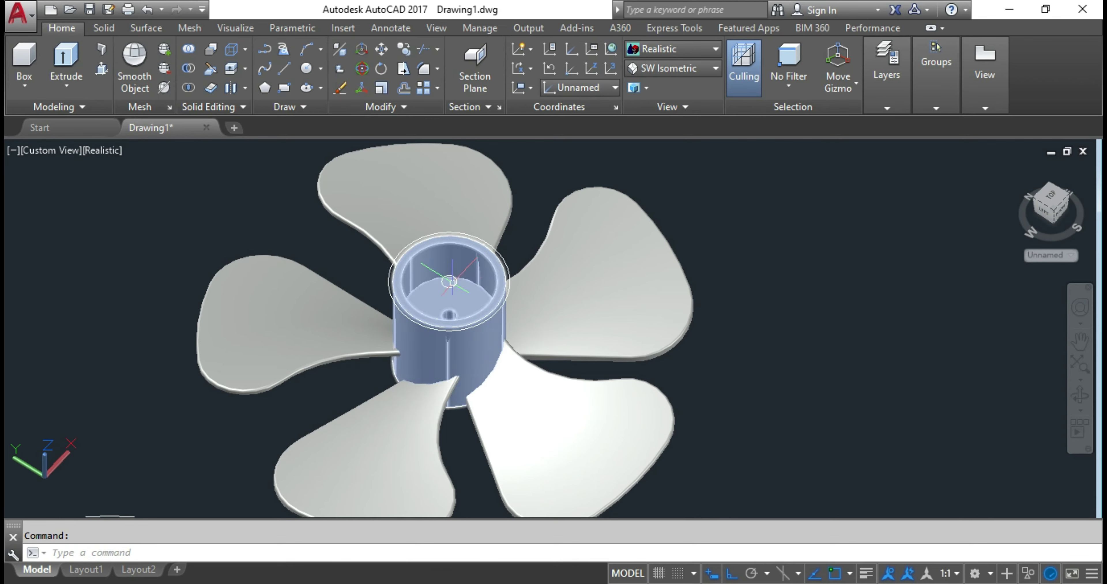
{"action": "middle_click_drag", "start_coordinate": [451, 281], "coordinate": [487, 292], "text": "shift"}
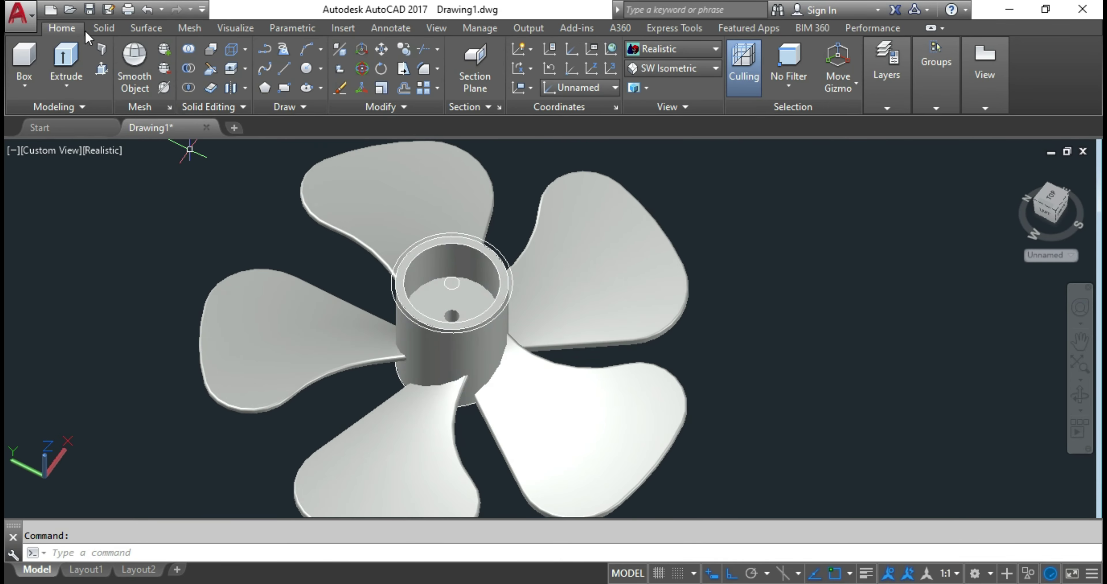
Press-pull the floor inside the hub upward to make the recess shallower, keeping the central shaft hole
{"action": "left_click", "coordinate": [102, 69]}
{"action": "scroll", "coordinate": [481, 293], "scroll_direction": "up", "scroll_amount": 2}
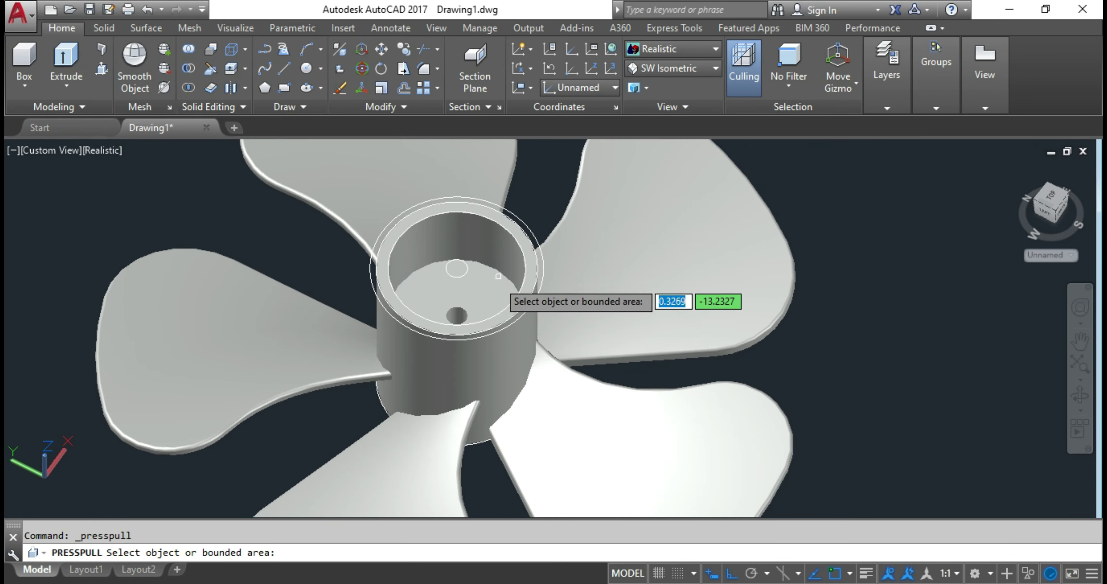
{"action": "left_click", "coordinate": [497, 286]}
{"action": "scroll", "coordinate": [486, 286], "scroll_direction": "up", "scroll_amount": 2}
{"action": "left_click", "coordinate": [468, 290]}
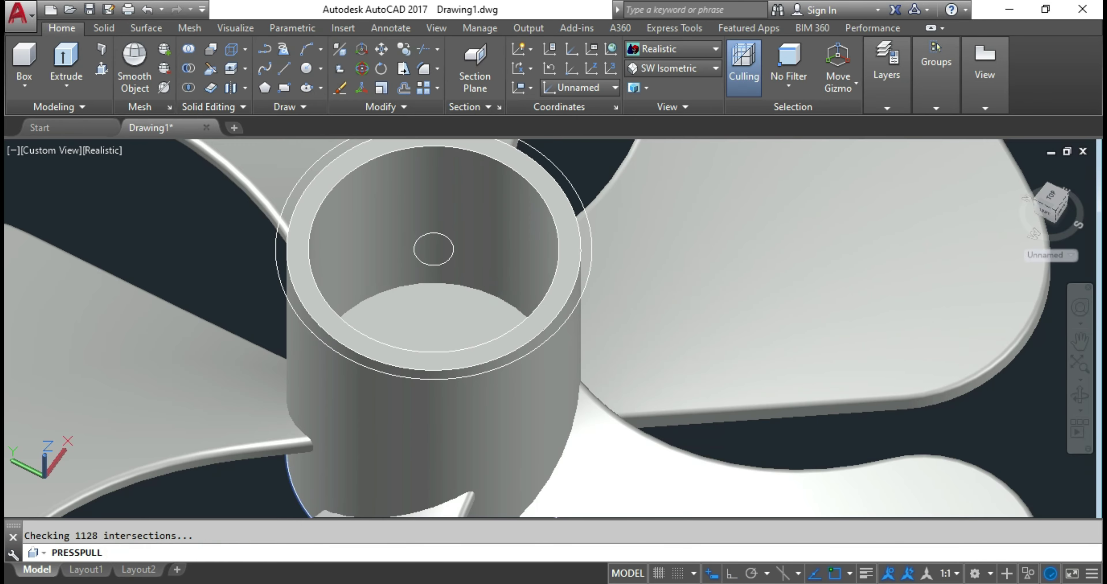
{"action": "left_click", "coordinate": [433, 249]}
{"action": "scroll", "coordinate": [447, 301], "scroll_direction": "up", "scroll_amount": 3}
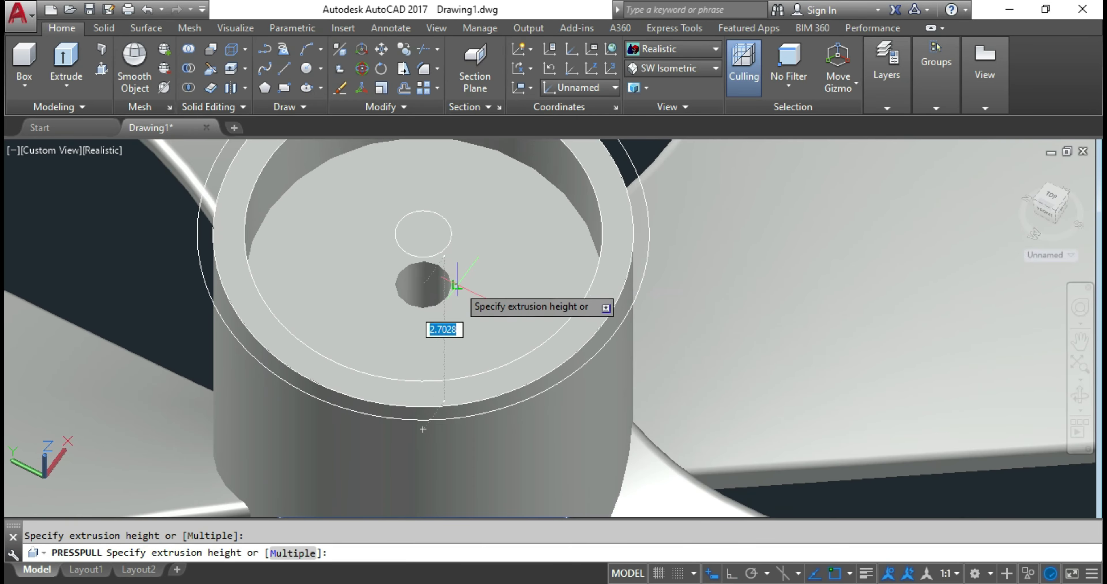
{"action": "left_click", "coordinate": [478, 286]}
{"action": "scroll", "coordinate": [478, 285], "scroll_direction": "down", "scroll_amount": 2}
{"action": "key", "text": "Escape"}
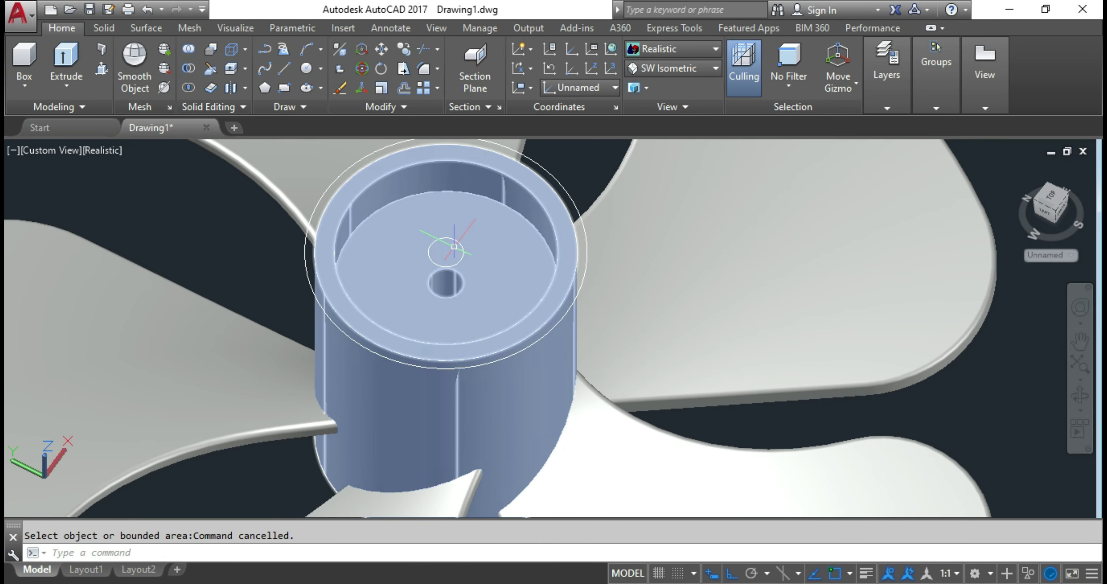
Erase the small centre circle and the outermost construction circle at the top of the hub
{"action": "left_click", "coordinate": [454, 242]}
{"action": "key", "text": "Delete"}
{"action": "scroll", "coordinate": [454, 241], "scroll_direction": "down", "scroll_amount": 4}
{"action": "mouse_move", "coordinate": [473, 301]}
{"action": "middle_mouse_down", "text": "shift"}
{"action": "mouse_move", "coordinate": [509, 244]}
{"action": "mouse_move", "coordinate": [503, 234]}
{"action": "middle_mouse_up", "text": "shift"}
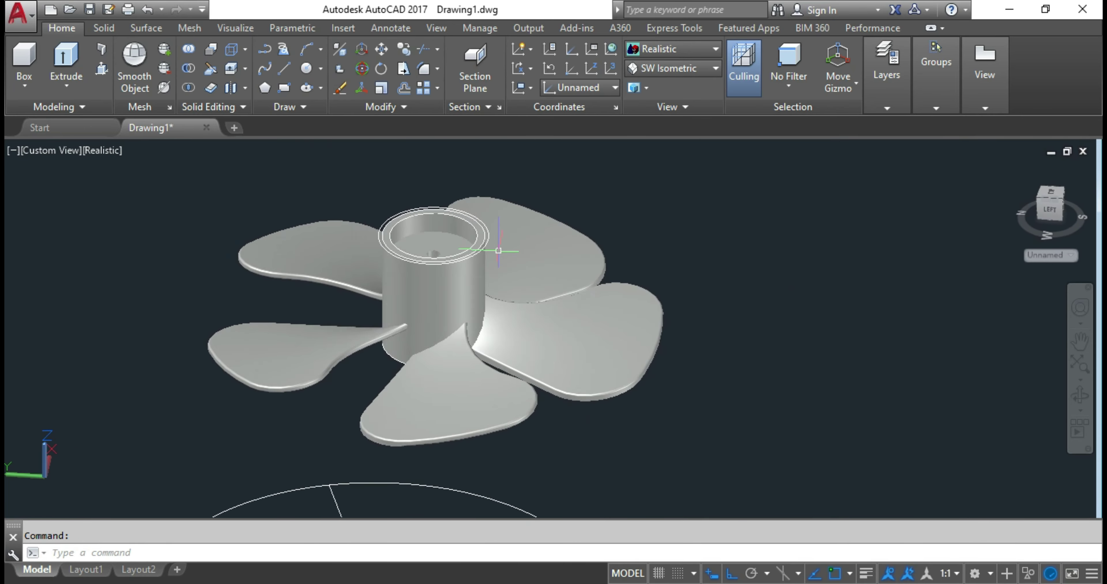
{"action": "scroll", "coordinate": [493, 248], "scroll_direction": "up", "scroll_amount": 3}
{"action": "scroll", "coordinate": [455, 248], "scroll_direction": "up", "scroll_amount": 3}
{"action": "left_click", "coordinate": [467, 252]}
{"action": "key", "text": "Delete"}
{"action": "scroll", "coordinate": [441, 248], "scroll_direction": "down", "scroll_amount": 6}
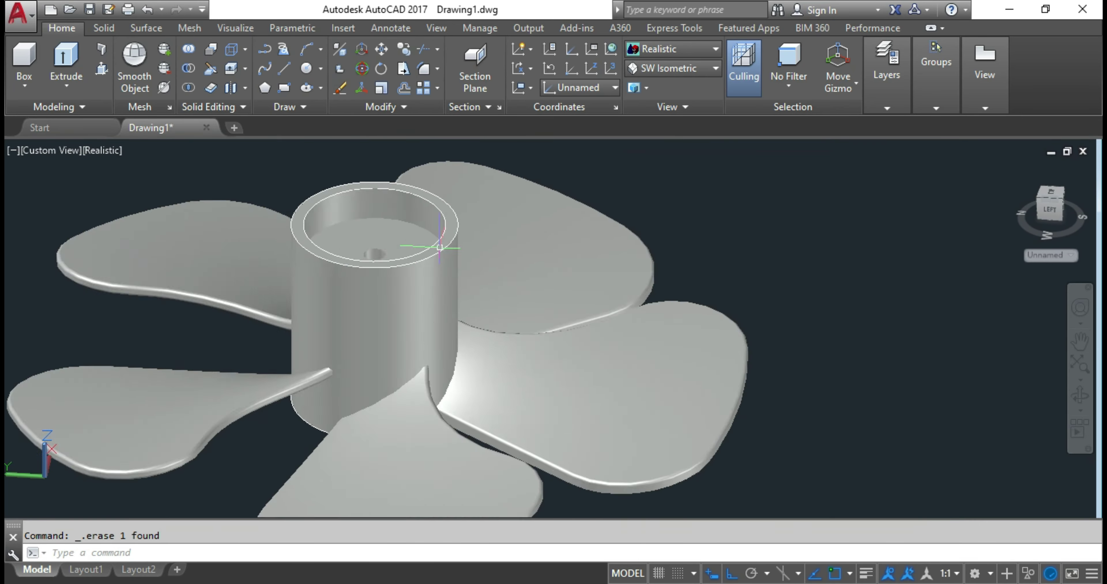
{"action": "middle_click_drag", "start_coordinate": [612, 300], "coordinate": [595, 325], "text": "shift"}
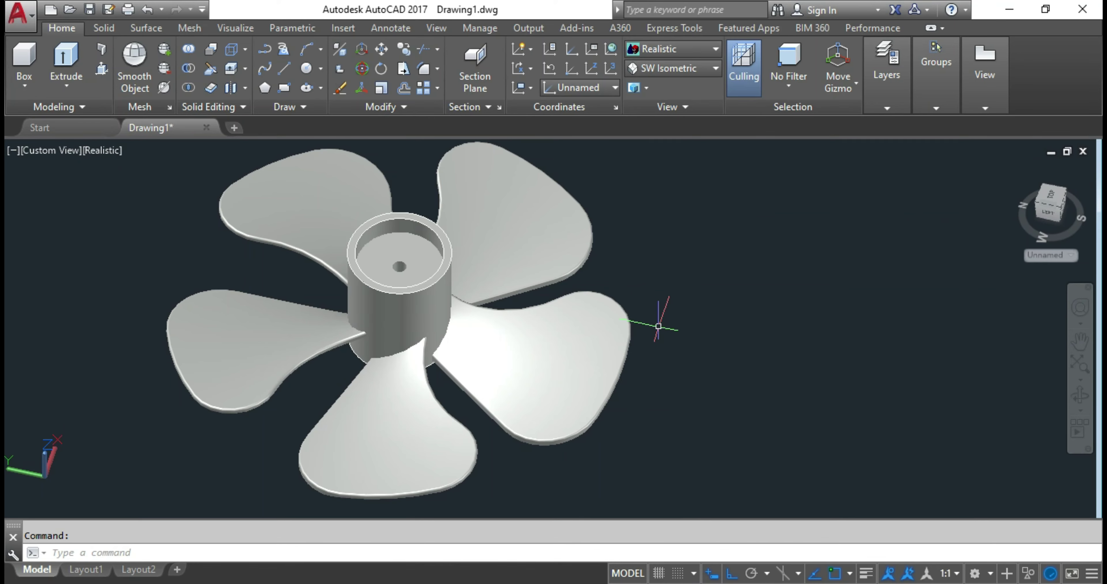
{"action": "middle_click_drag", "start_coordinate": [675, 310], "coordinate": [605, 345], "text": "shift"}
Try to extrude the hub's rim and outer side faces with the Extrude option of SOLIDEDIT
{"action": "scroll", "coordinate": [469, 246], "scroll_direction": "up", "scroll_amount": 3}
{"action": "left_click", "coordinate": [456, 203]}
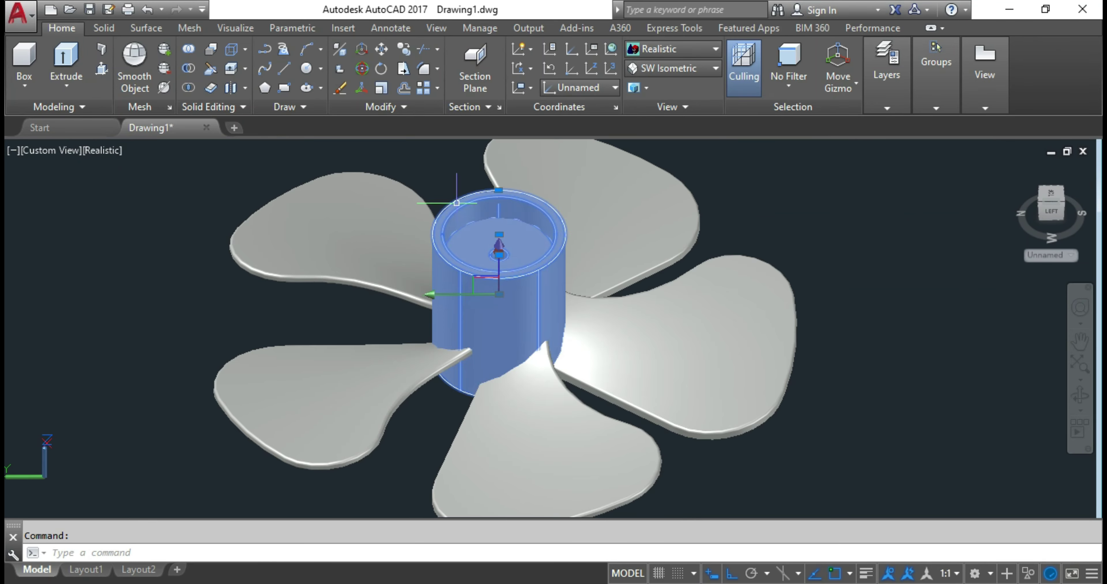
{"action": "type", "text": "solidedit"}
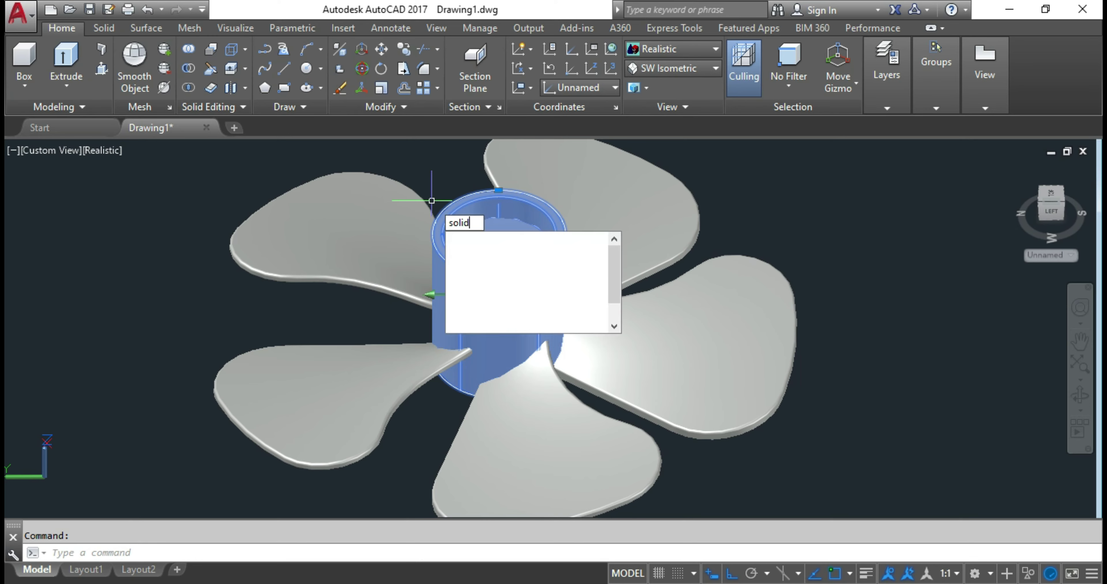
{"action": "key", "text": "Return"}
{"action": "left_click", "coordinate": [515, 284]}
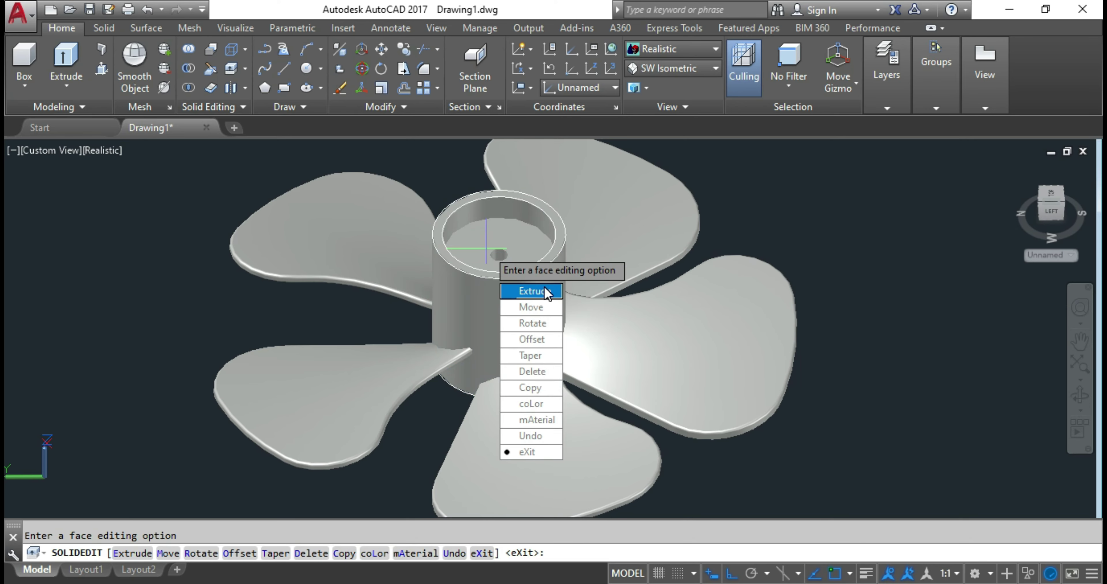
{"action": "left_click", "coordinate": [544, 289]}
{"action": "scroll", "coordinate": [481, 274], "scroll_direction": "up", "scroll_amount": 3}
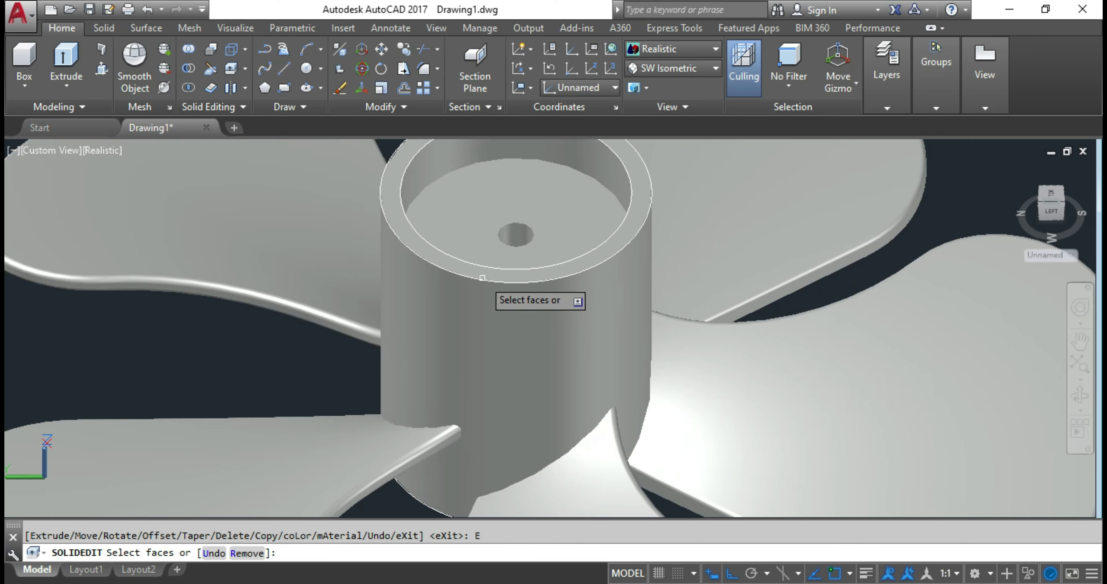
{"action": "left_click", "coordinate": [481, 274]}
{"action": "key", "text": "Return"}
{"action": "left_click", "coordinate": [514, 197]}
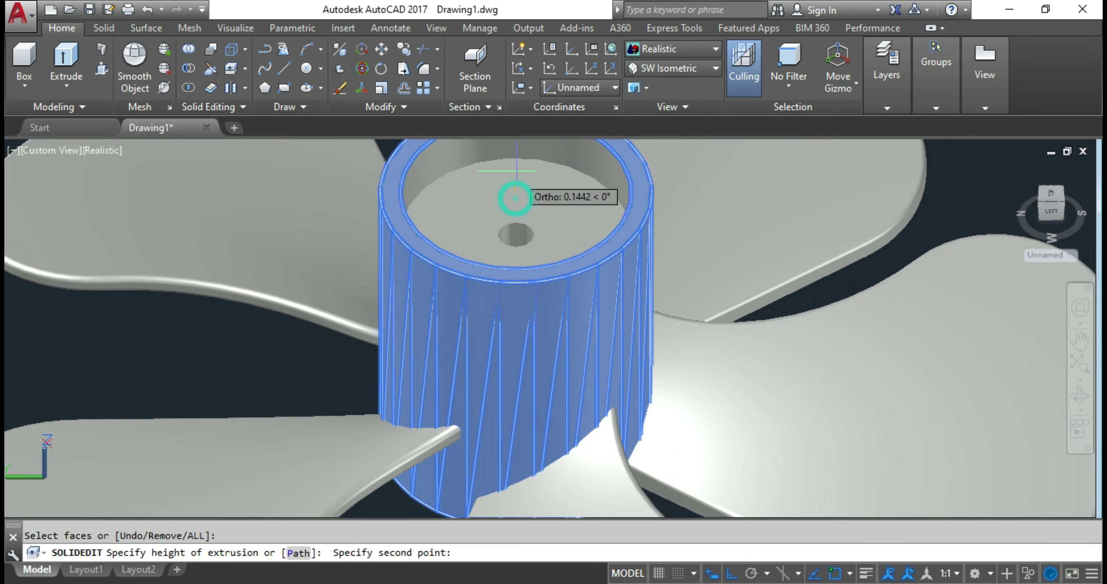
{"action": "left_click", "coordinate": [564, 286]}
{"action": "left_click", "coordinate": [563, 342]}
{"action": "key", "text": "Escape"}
{"action": "left_click", "coordinate": [563, 341]}
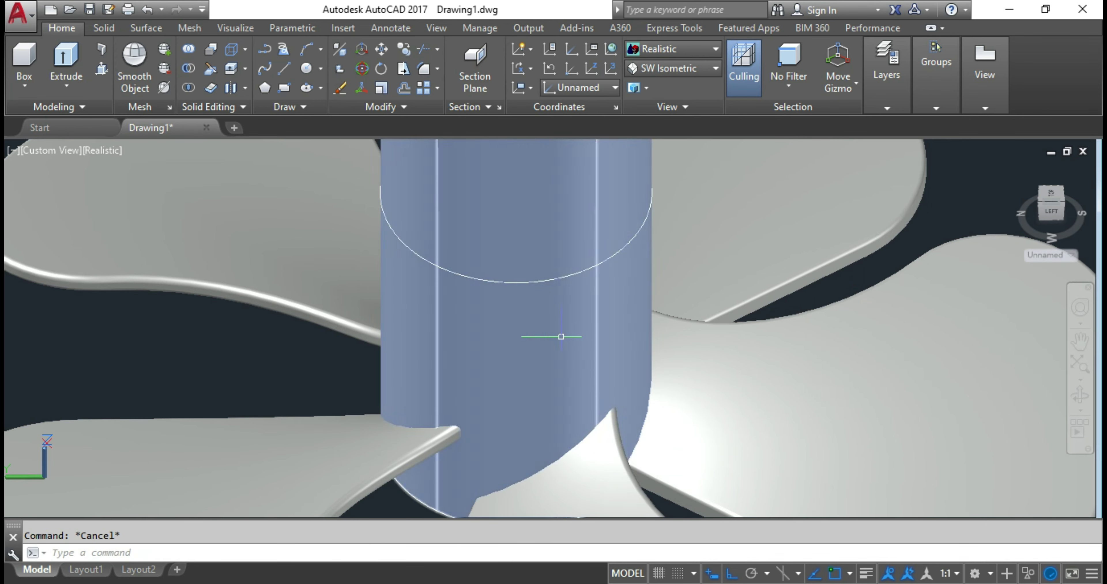
{"action": "scroll", "coordinate": [531, 306], "scroll_direction": "down", "scroll_amount": 5}
Move the hub solid a short distance down from the two construction circles at its rim
{"action": "left_click", "coordinate": [499, 255]}
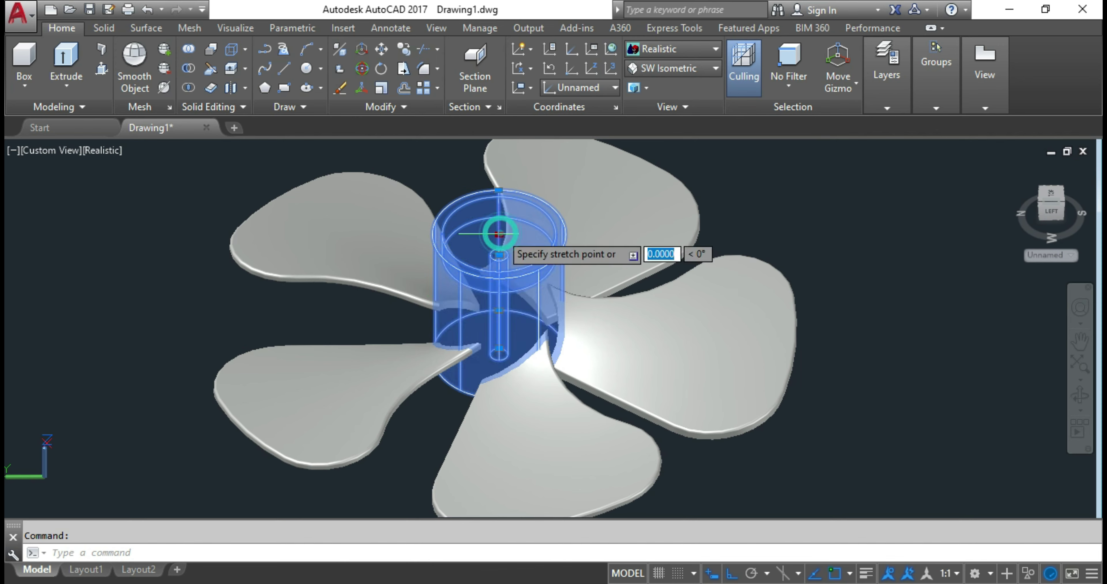
{"action": "left_click", "coordinate": [521, 257]}
{"action": "key", "text": "Escape"}
{"action": "scroll", "coordinate": [521, 257], "scroll_direction": "up", "scroll_amount": 2}
Try to erase the outer circle over the hub with a second selected object, and undo the erase
{"action": "left_click", "coordinate": [522, 257]}
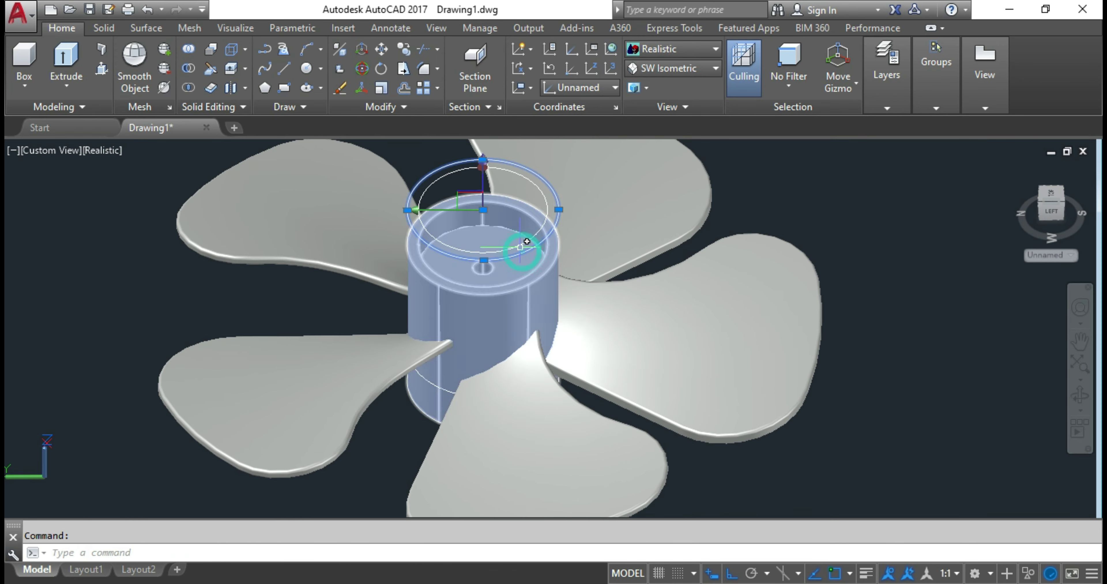
{"action": "left_click", "coordinate": [510, 241]}
{"action": "key", "text": "Delete"}
{"action": "scroll", "coordinate": [494, 226], "scroll_direction": "down", "scroll_amount": 5}
{"action": "scroll", "coordinate": [480, 211], "scroll_direction": "up", "scroll_amount": 3}
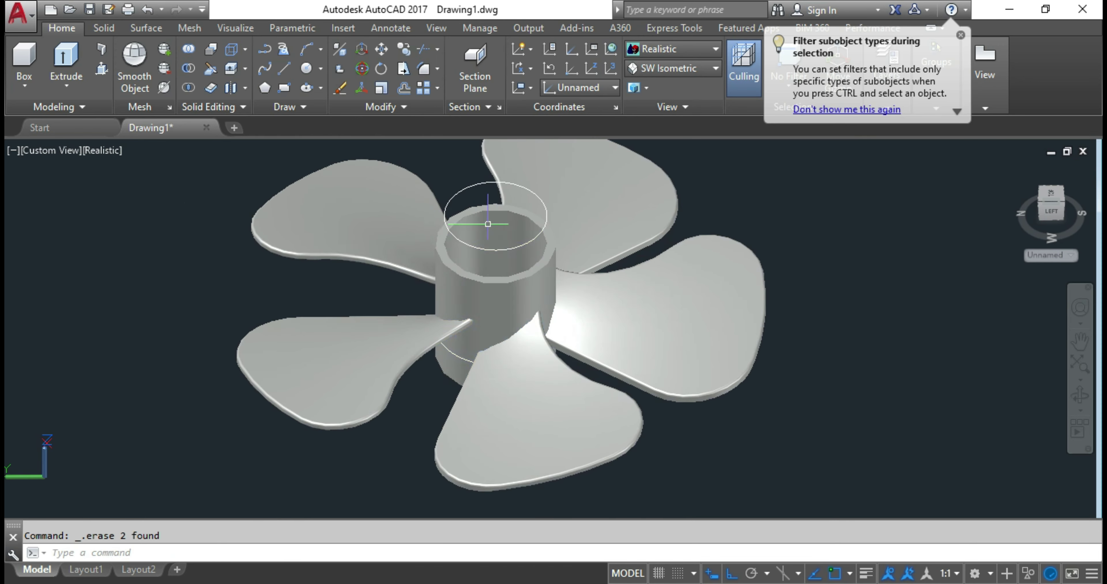
{"action": "key", "text": "ctrl+z"}
Erase the two concentric construction circles above the hub
{"action": "scroll", "coordinate": [455, 172], "scroll_direction": "up", "scroll_amount": 3}
{"action": "left_click", "coordinate": [460, 165]}
{"action": "left_click", "coordinate": [452, 173]}
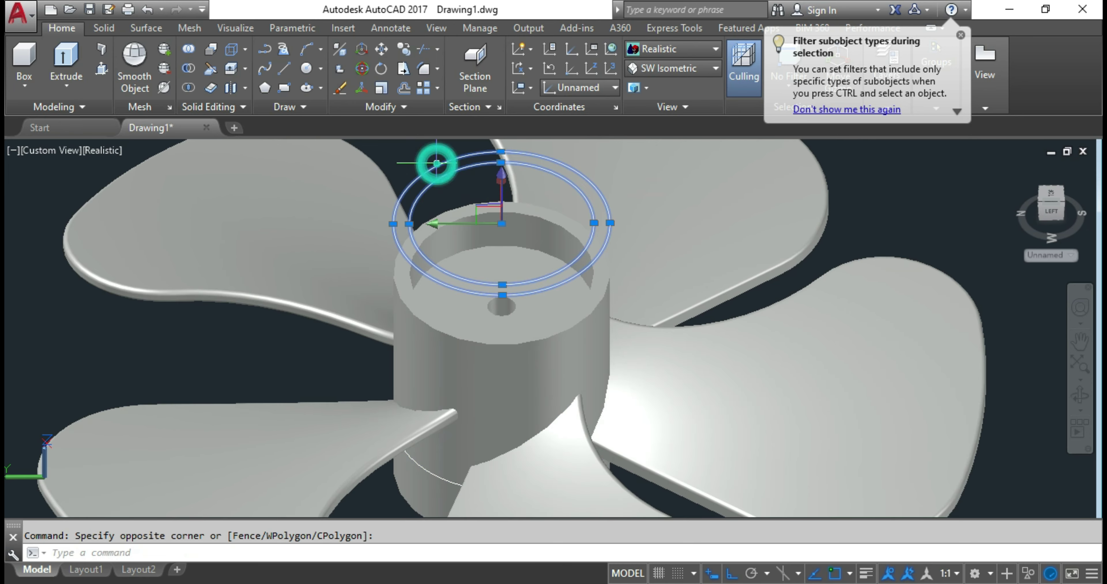
{"action": "key", "text": "Delete"}
{"action": "scroll", "coordinate": [448, 166], "scroll_direction": "down", "scroll_amount": 3}
Erase the flat layout sketch of concentric circles and radial lines beside the fan
{"action": "mouse_move", "coordinate": [447, 166]}
{"action": "middle_mouse_down", "text": "shift"}
{"action": "mouse_move", "coordinate": [570, 200]}
{"action": "mouse_move", "coordinate": [636, 305]}
{"action": "middle_mouse_up", "text": "shift"}
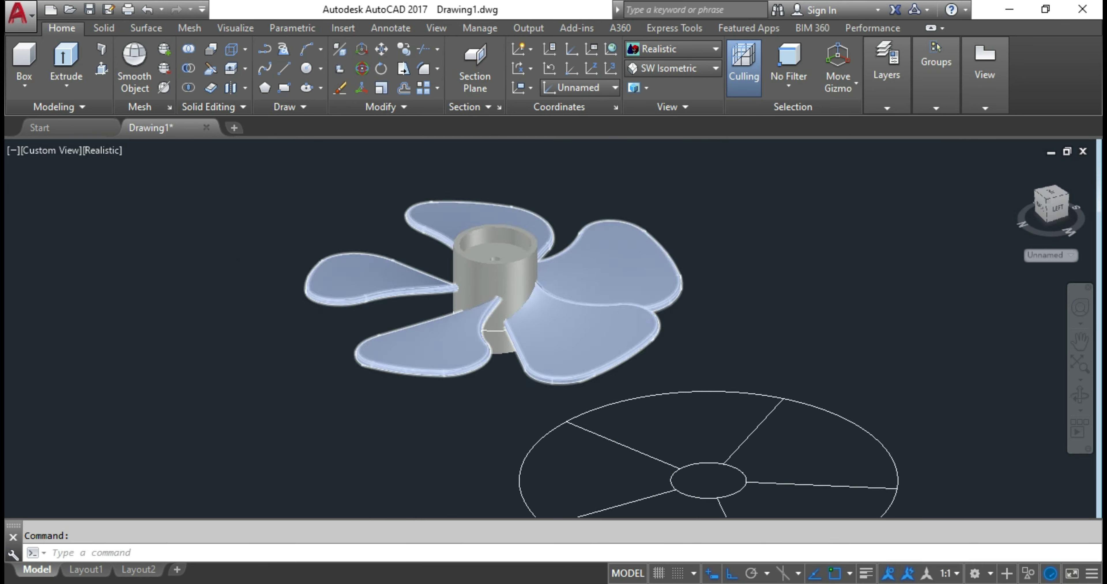
{"action": "scroll", "coordinate": [636, 307], "scroll_direction": "down", "scroll_amount": 2}
{"action": "middle_click_drag", "start_coordinate": [477, 292], "coordinate": [537, 332], "text": "shift"}
{"action": "scroll", "coordinate": [349, 217], "scroll_direction": "down", "scroll_amount": 2}
{"action": "left_click", "coordinate": [734, 377]}
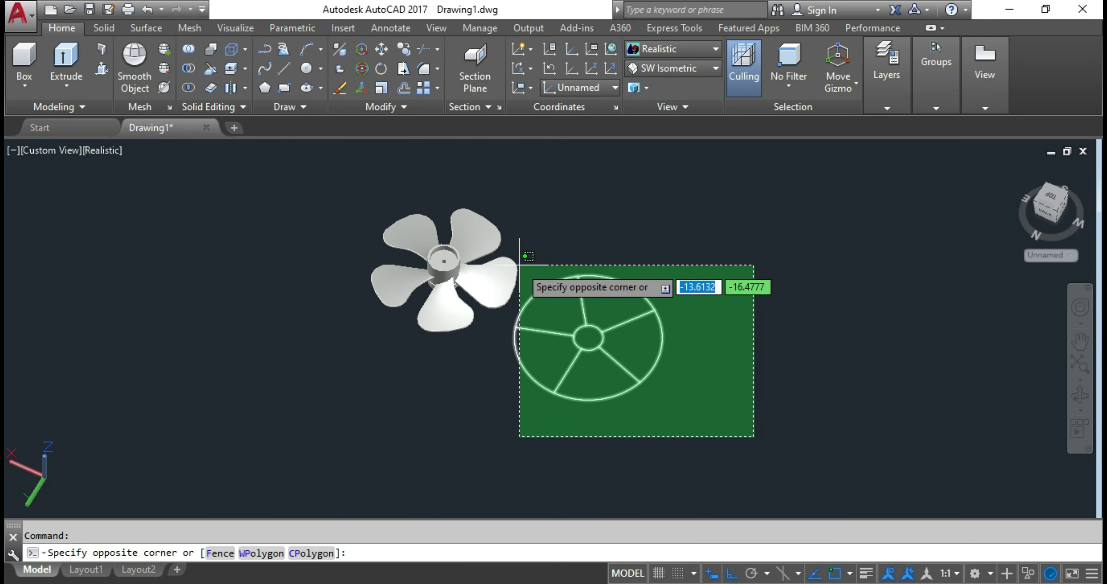
{"action": "left_click", "coordinate": [519, 177]}
{"action": "key", "text": "Delete"}
Hide the blade array and the hub to leave only the leftover construction geometry
{"action": "scroll", "coordinate": [415, 248], "scroll_direction": "up", "scroll_amount": 5}
{"action": "key", "text": "Escape"}
{"action": "left_click", "coordinate": [624, 296]}
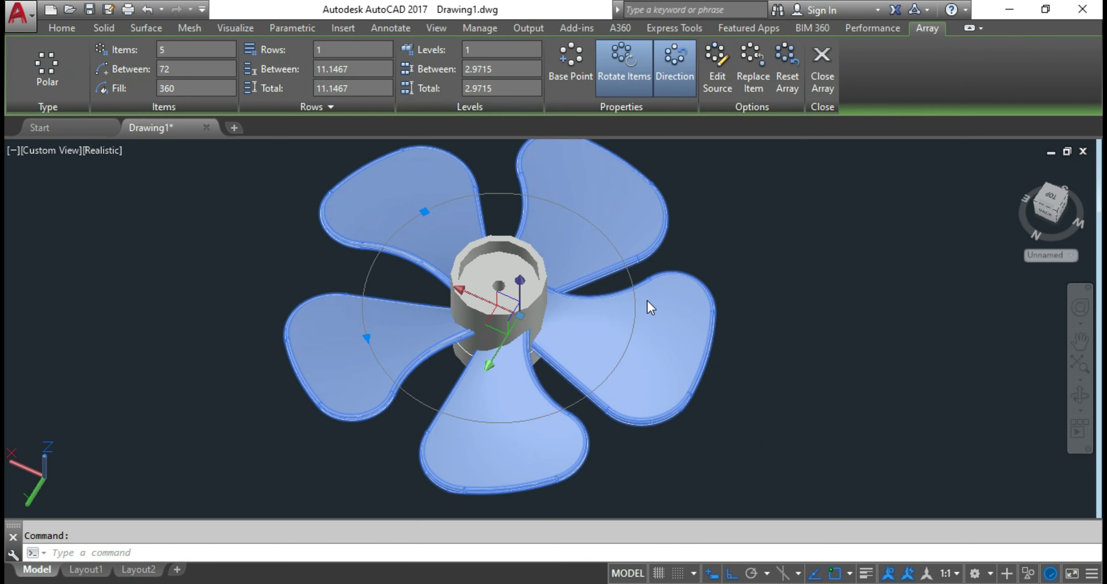
{"action": "right_click", "coordinate": [647, 306]}
{"action": "mouse_move", "coordinate": [696, 271]}
{"action": "left_click", "coordinate": [881, 291]}
{"action": "left_click", "coordinate": [533, 326]}
{"action": "right_click", "coordinate": [535, 327]}
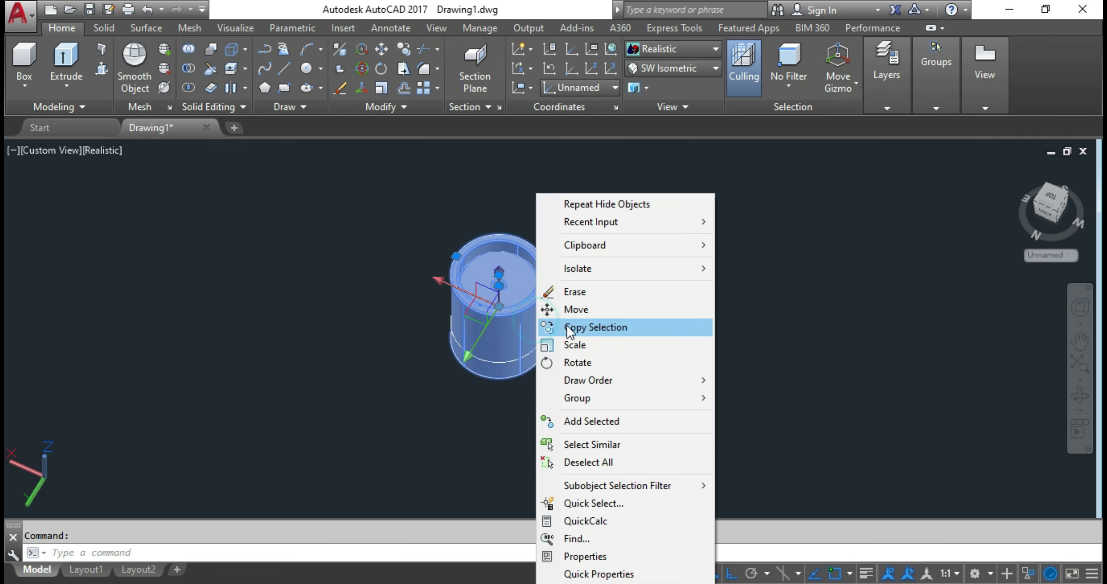
{"action": "mouse_move", "coordinate": [644, 272]}
{"action": "left_click", "coordinate": [769, 287]}
Erase the circle left around the hub's base and end object isolation to bring back the blades and hub
{"action": "right_click", "coordinate": [325, 246]}
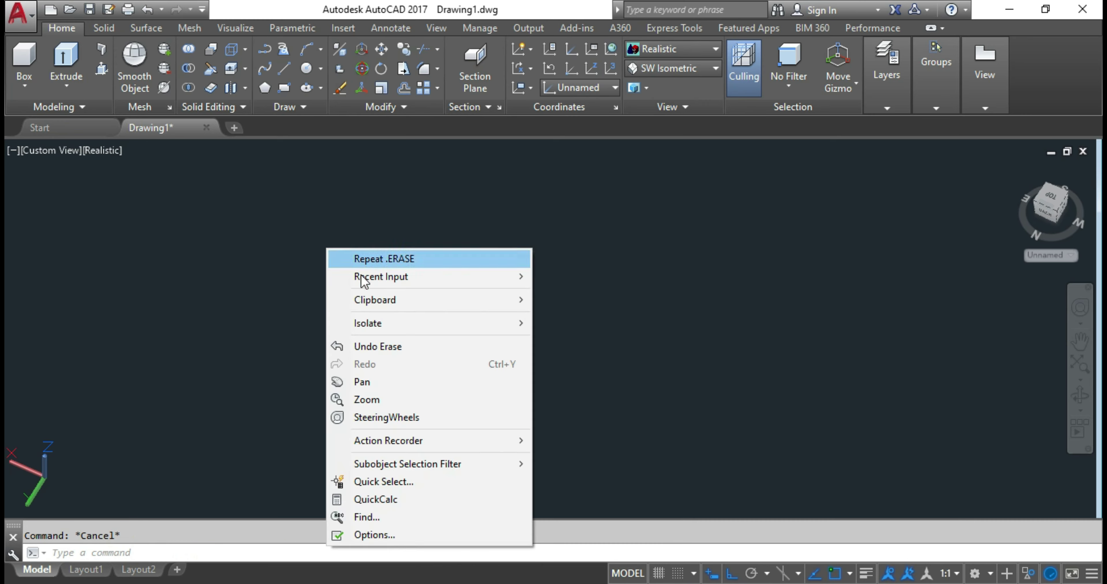
{"action": "mouse_move", "coordinate": [370, 321]}
{"action": "left_click", "coordinate": [632, 361]}
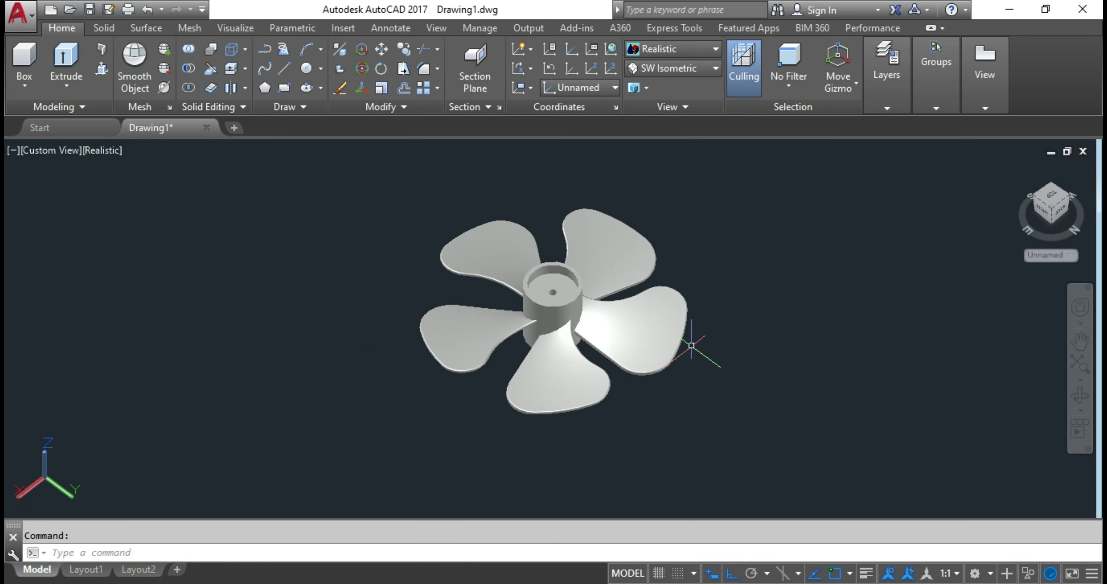
Spin the fan with continuous orbit (3DCORBIT) to examine the blades and hub from different angles
{"action": "middle_click_drag", "start_coordinate": [699, 353], "coordinate": [655, 370], "text": "shift"}
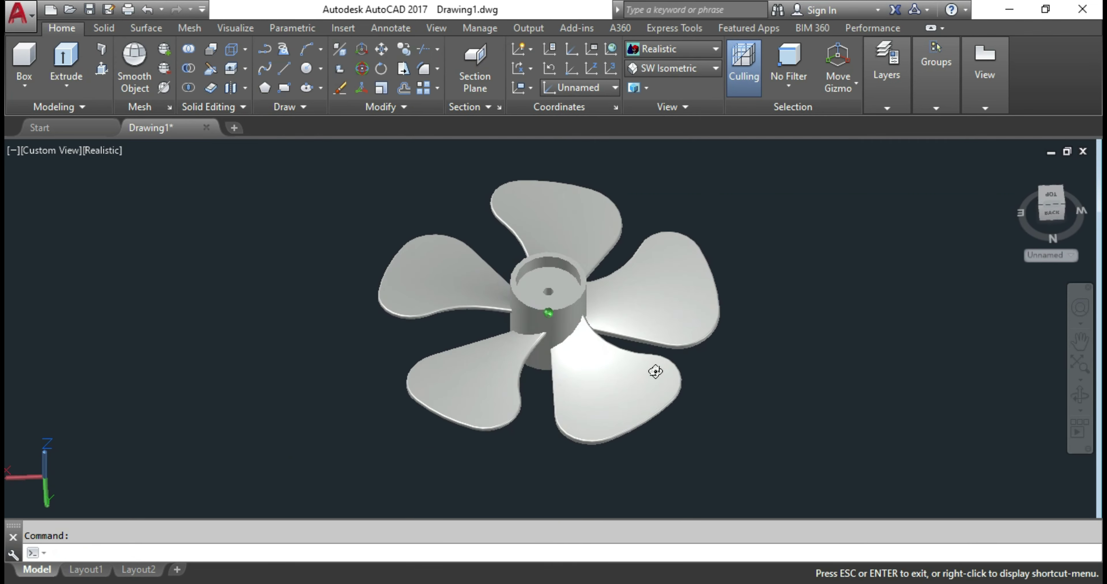
{"action": "key", "text": "Escape"}
{"action": "type", "text": "3DO"}
{"action": "left_click", "coordinate": [815, 438]}
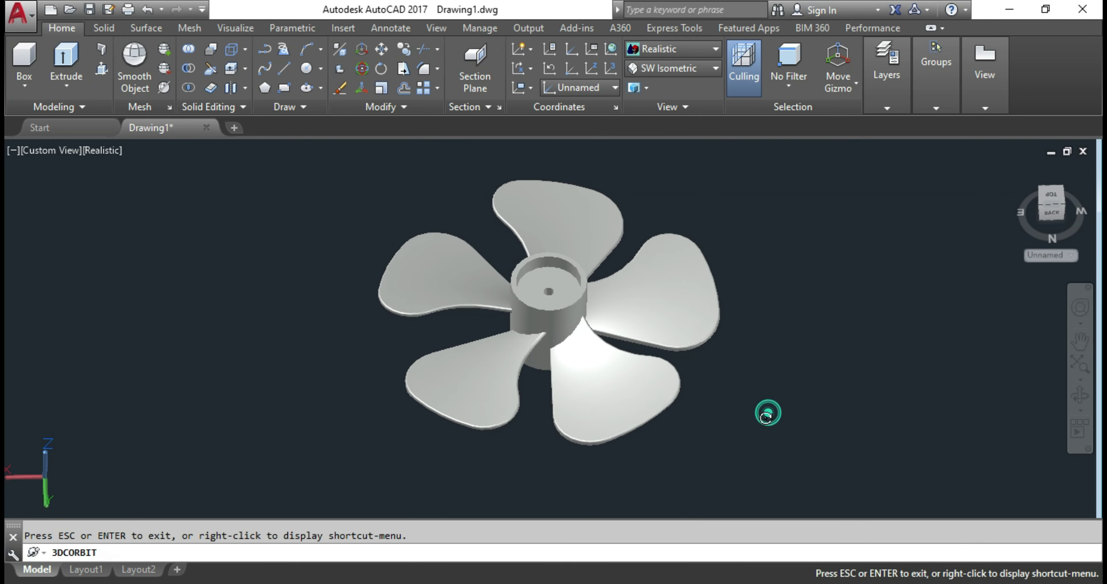
{"action": "left_click_drag", "start_coordinate": [766, 413], "coordinate": [741, 374]}
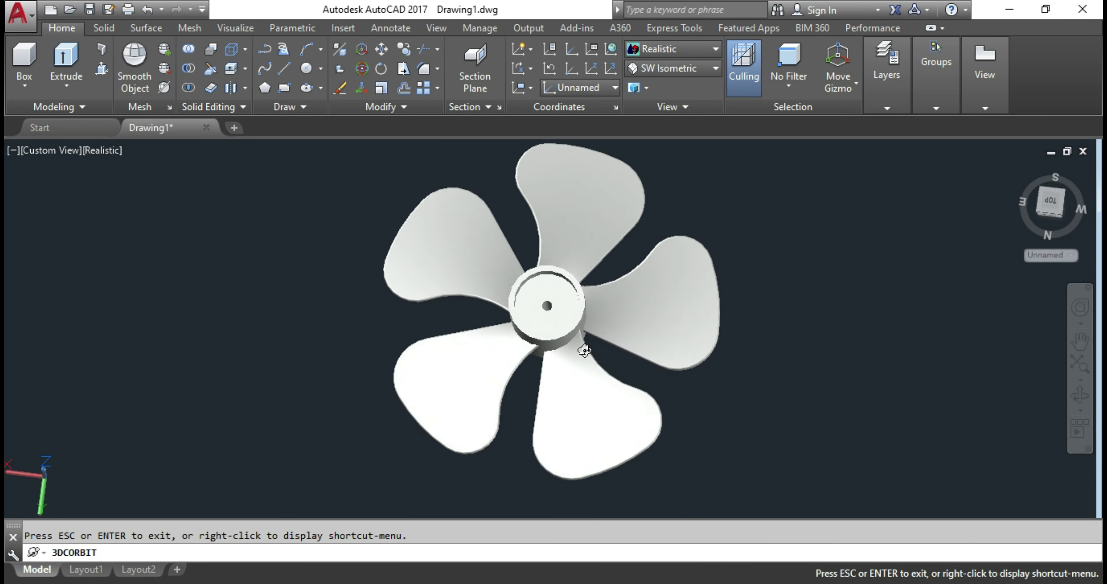
{"action": "left_click_drag", "start_coordinate": [584, 351], "coordinate": [629, 249]}
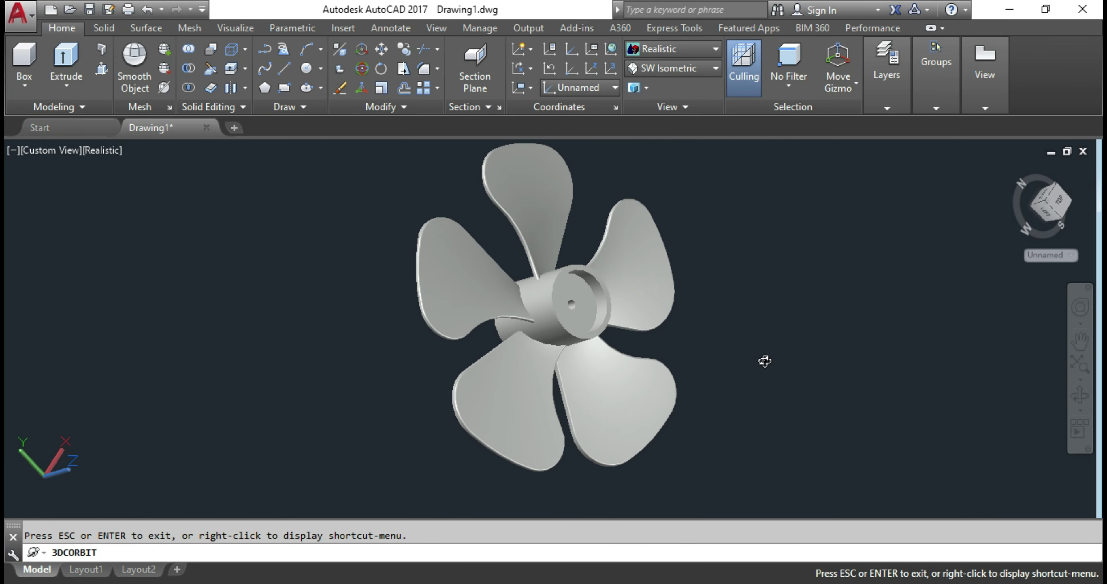